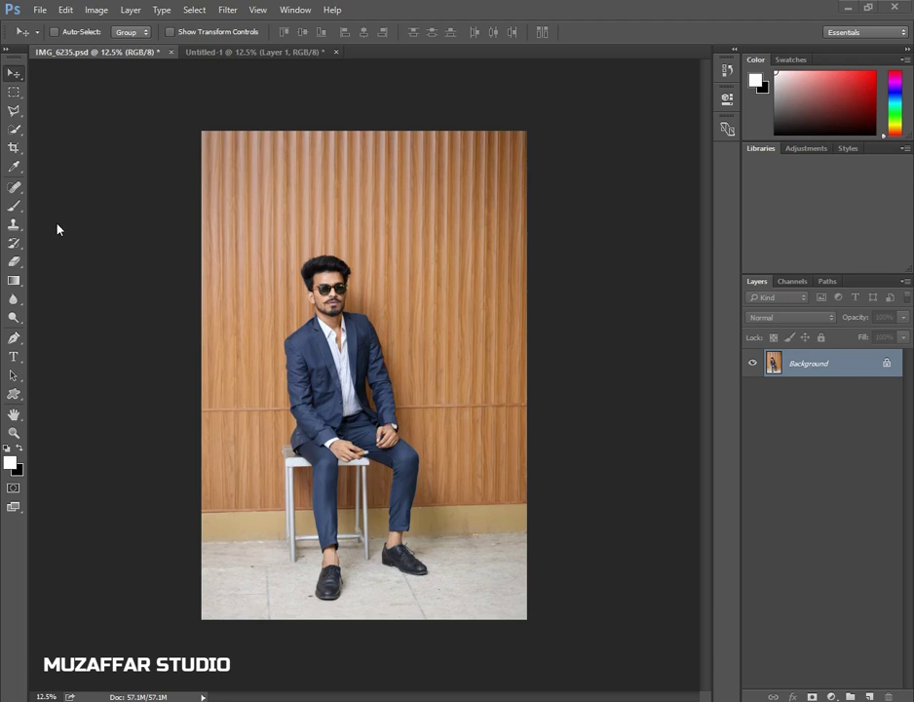
- Switch to the Lasso tool and zoom in on the selected man and stool
{"action": "left_click", "coordinate": [15, 113]}
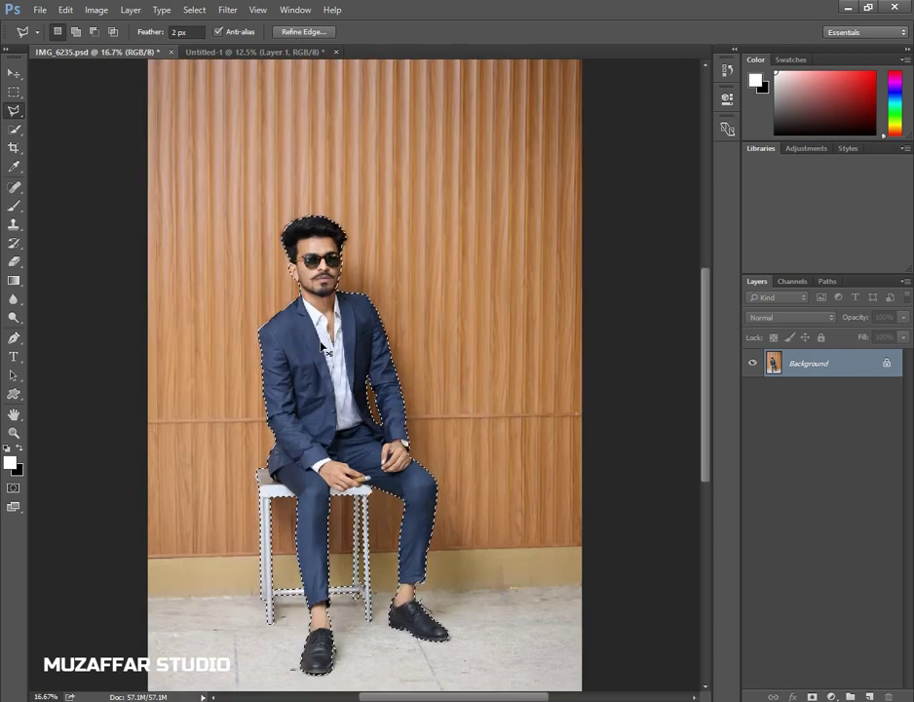
{"action": "key", "text": "ctrl+plus"}
{"action": "left_click_drag", "start_coordinate": [348, 281], "coordinate": [353, 295]}
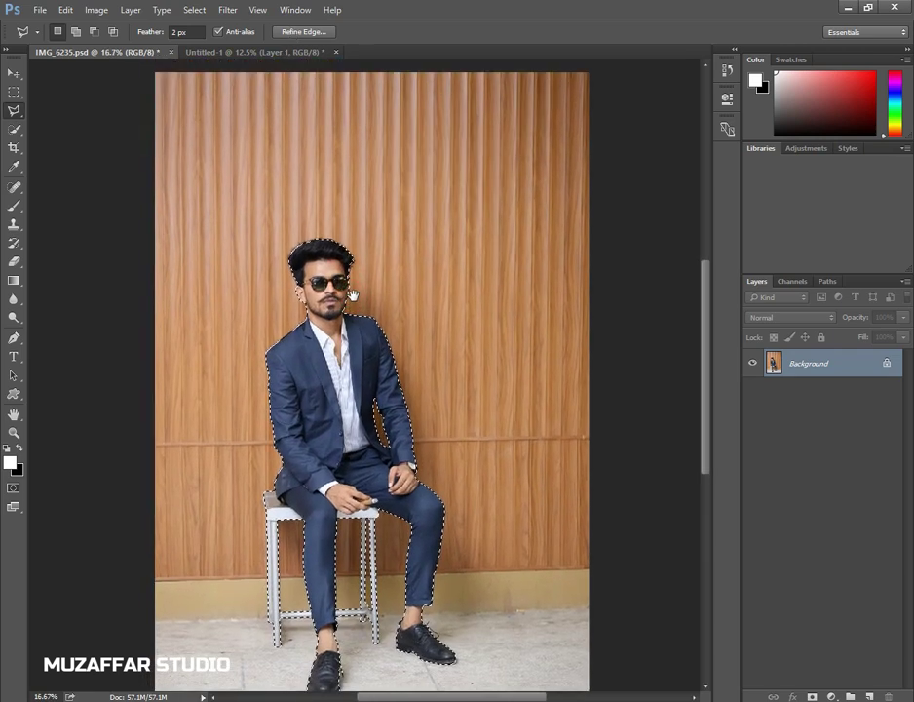
- Refine the selection edge with Decontaminate Colors, output to a new layer with layer mask
{"action": "left_click", "coordinate": [285, 35]}
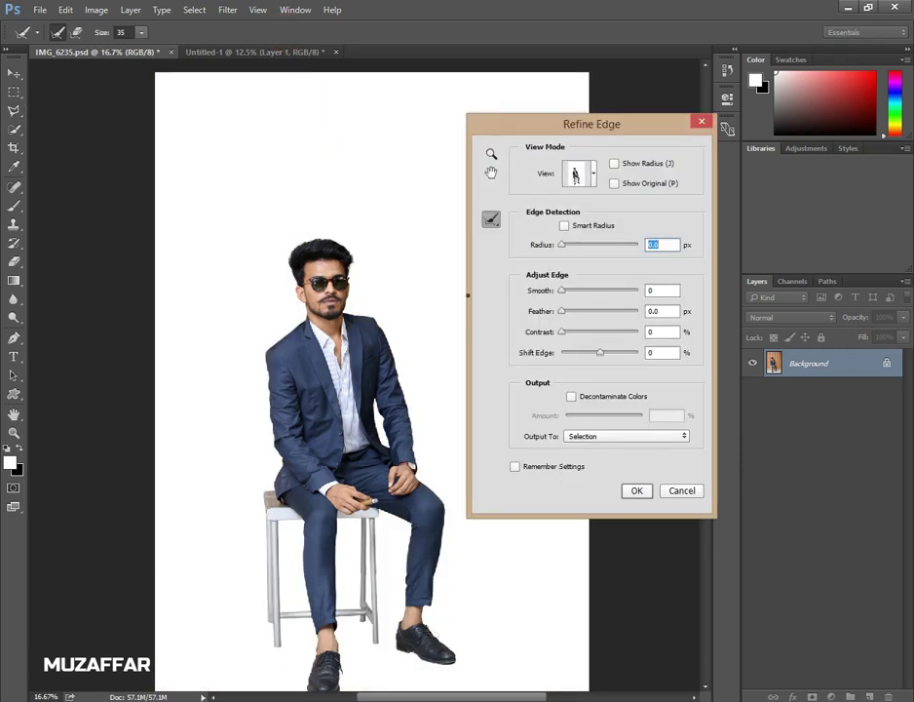
{"action": "left_click", "coordinate": [572, 397]}
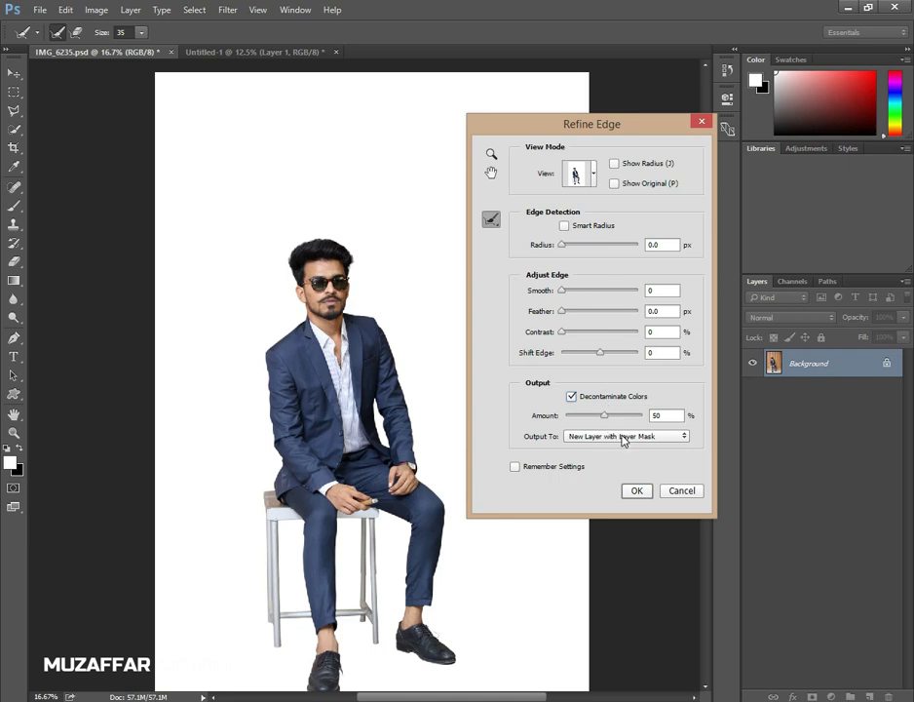
{"action": "left_click", "coordinate": [637, 491]}
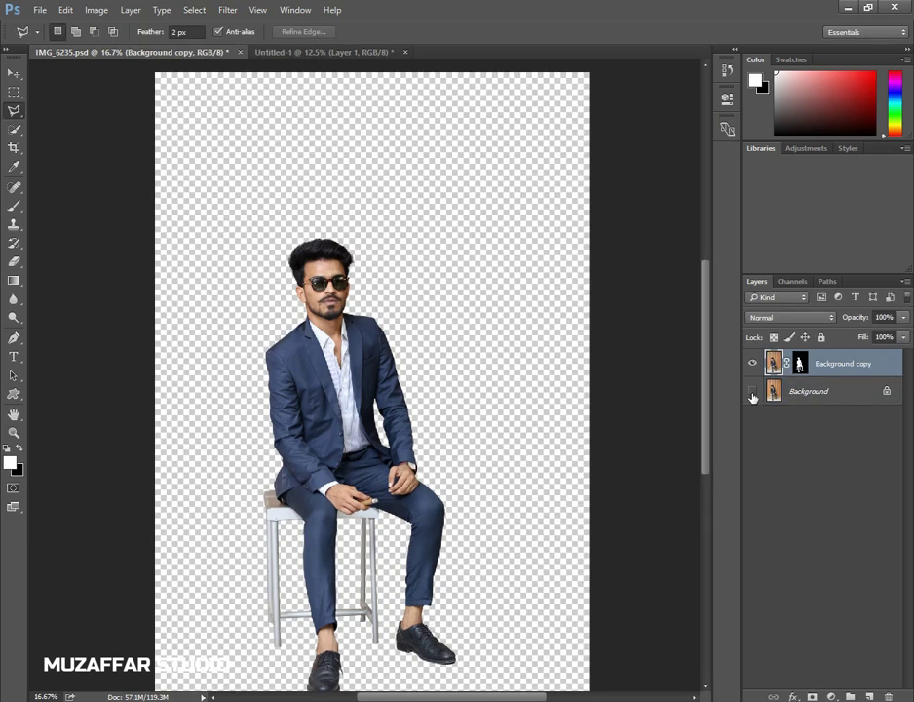
- Make the original Background layer visible again and select it
{"action": "key", "text": "ctrl+minus"}
{"action": "key", "text": "ctrl+minus"}
{"action": "key", "text": "ctrl+plus"}
{"action": "left_click", "coordinate": [786, 390]}
{"action": "left_click", "coordinate": [827, 364]}
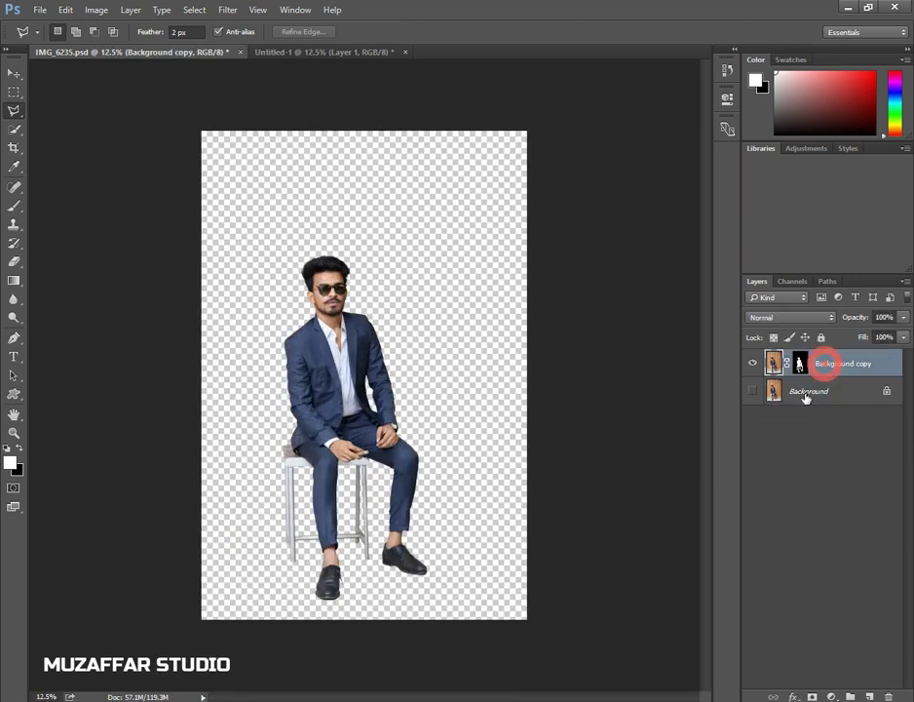
{"action": "left_click", "coordinate": [752, 391]}
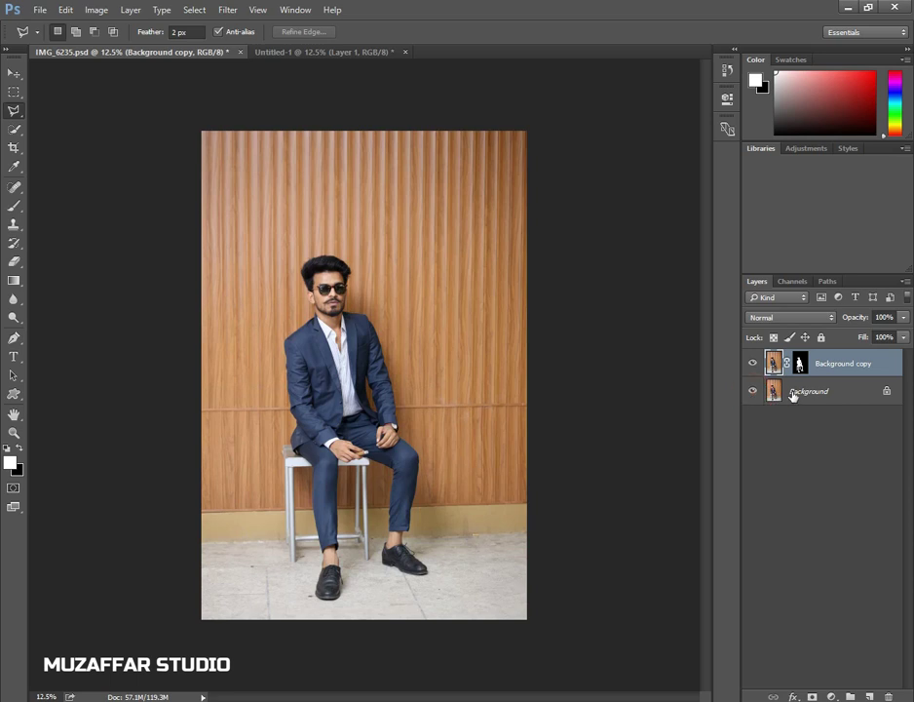
{"action": "left_click", "coordinate": [792, 391]}
- Drag Layer 1's dark blue backdrop from Untitled-1 into IMG_6235, covering the wooden wall
{"action": "left_click", "coordinate": [14, 73]}
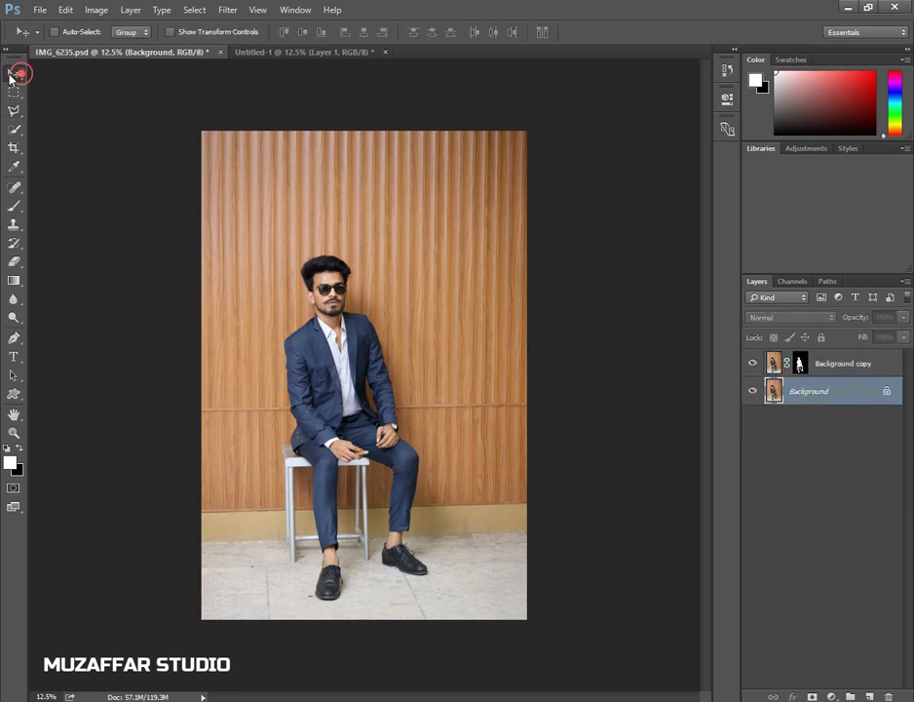
{"action": "left_click", "coordinate": [270, 54]}
{"action": "mouse_move", "coordinate": [250, 177]}
{"action": "left_mouse_down"}
{"action": "mouse_move", "coordinate": [159, 58]}
{"action": "mouse_move", "coordinate": [286, 224]}
{"action": "left_mouse_up"}
{"action": "left_click_drag", "start_coordinate": [325, 353], "coordinate": [325, 353]}
{"action": "mouse_move", "coordinate": [447, 470]}
{"action": "left_mouse_down"}
{"action": "mouse_move", "coordinate": [373, 278]}
{"action": "mouse_move", "coordinate": [386, 277]}
{"action": "left_mouse_up"}
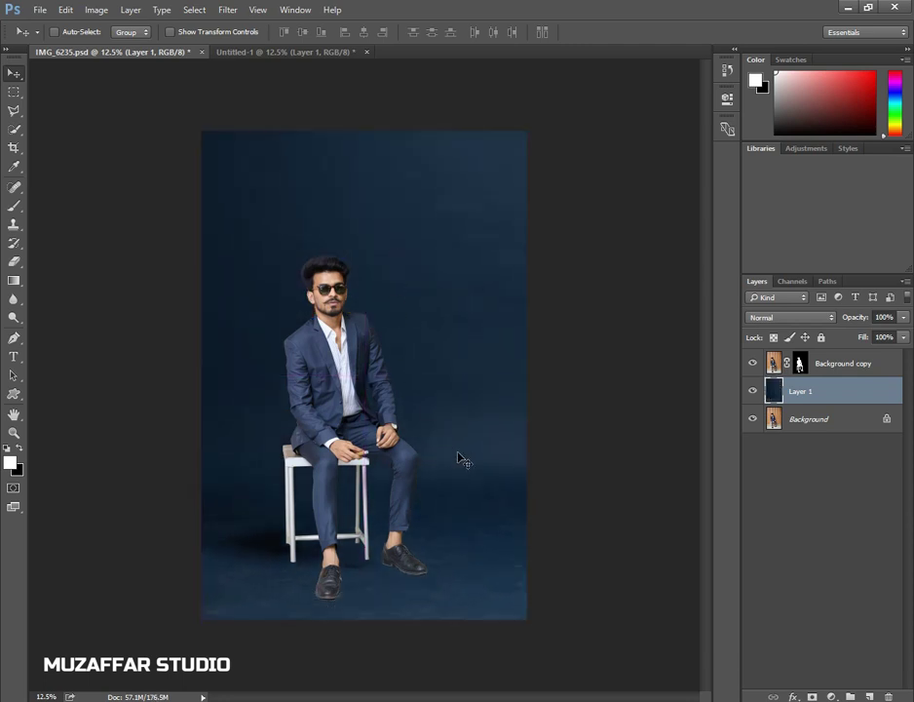
- Enlarge the blue backdrop to about 108% and shift it up to fill the canvas
{"action": "key", "text": "ctrl+t"}
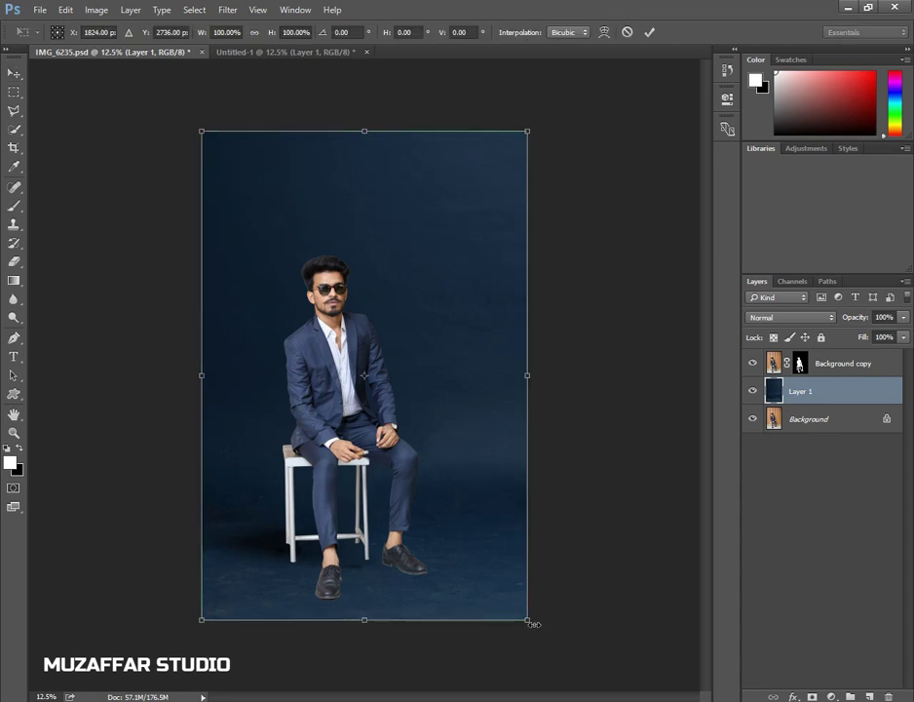
{"action": "left_click_drag", "start_coordinate": [528, 620], "coordinate": [567, 653]}
{"action": "left_click_drag", "start_coordinate": [521, 549], "coordinate": [517, 535]}
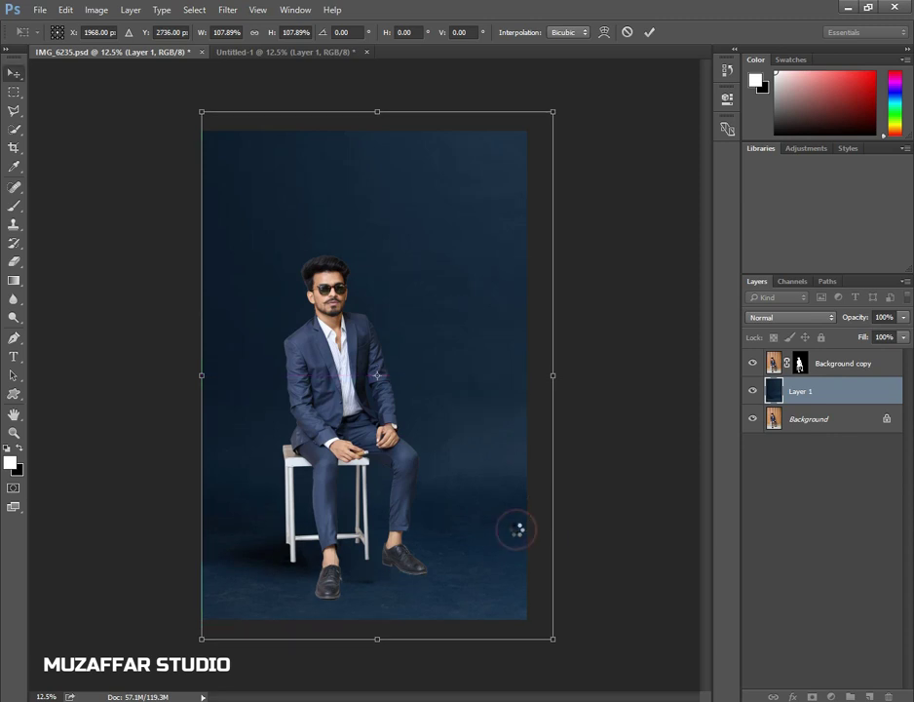
{"action": "key", "text": "Return"}
- Crop the image flush to the canvas to trim the backdrop's overflow
{"action": "key", "text": "c"}
{"action": "left_click", "coordinate": [387, 245]}
{"action": "double_click", "coordinate": [387, 245]}
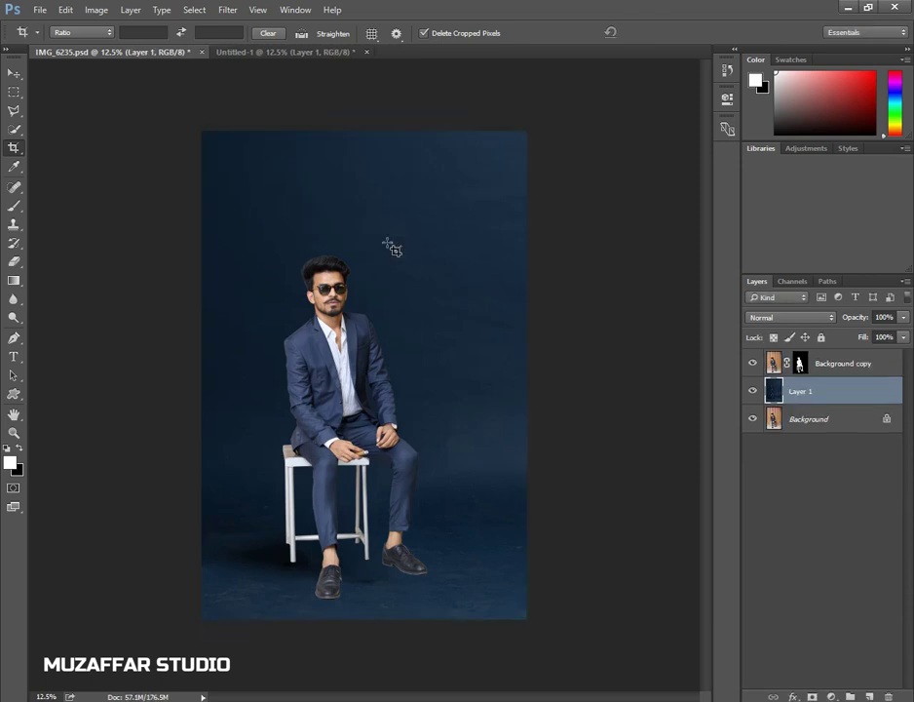
- Target the Background copy layer's mask, closing its options menu unchanged
{"action": "left_click", "coordinate": [753, 364]}
{"action": "left_click", "coordinate": [801, 364]}
{"action": "right_click", "coordinate": [797, 362]}
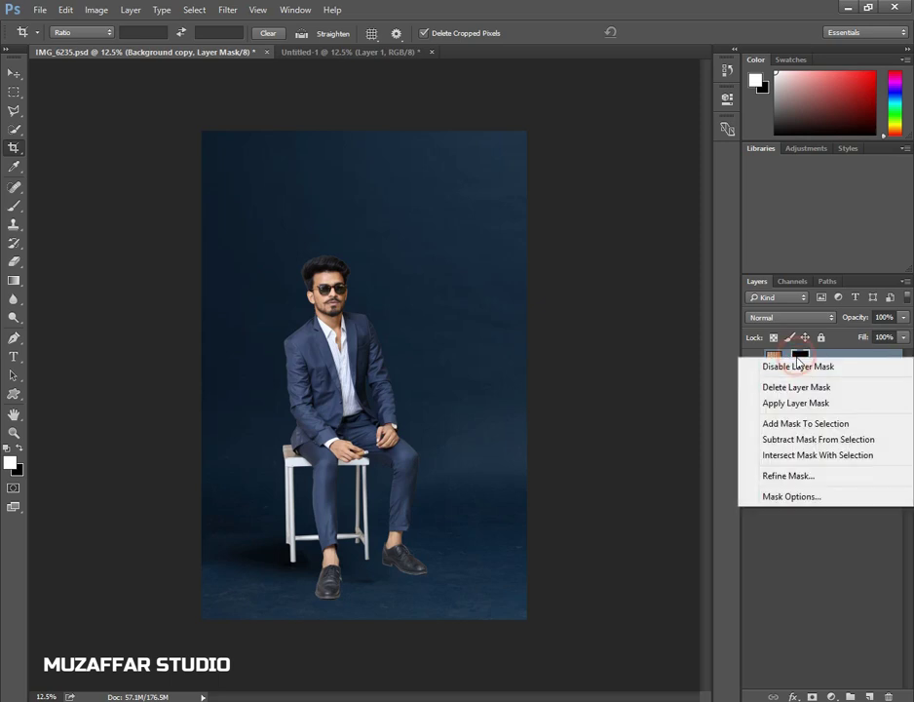
{"action": "left_click", "coordinate": [816, 567]}
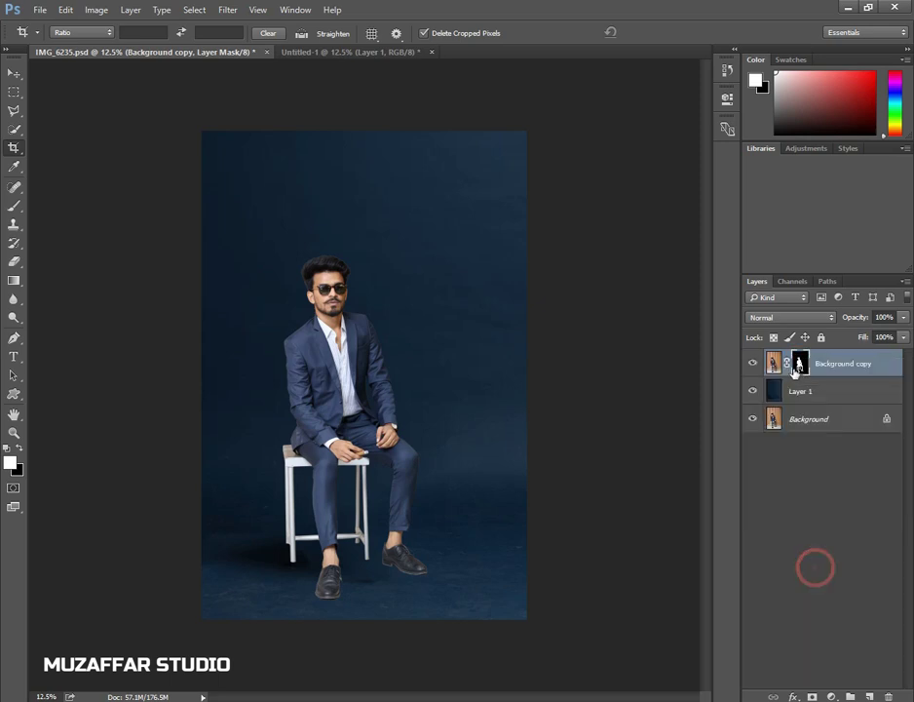
- Choose the Brush tool at 86 px size with 0% hardness
{"action": "left_click", "coordinate": [13, 205]}
{"action": "right_click", "coordinate": [13, 205]}
{"action": "left_click", "coordinate": [39, 205]}
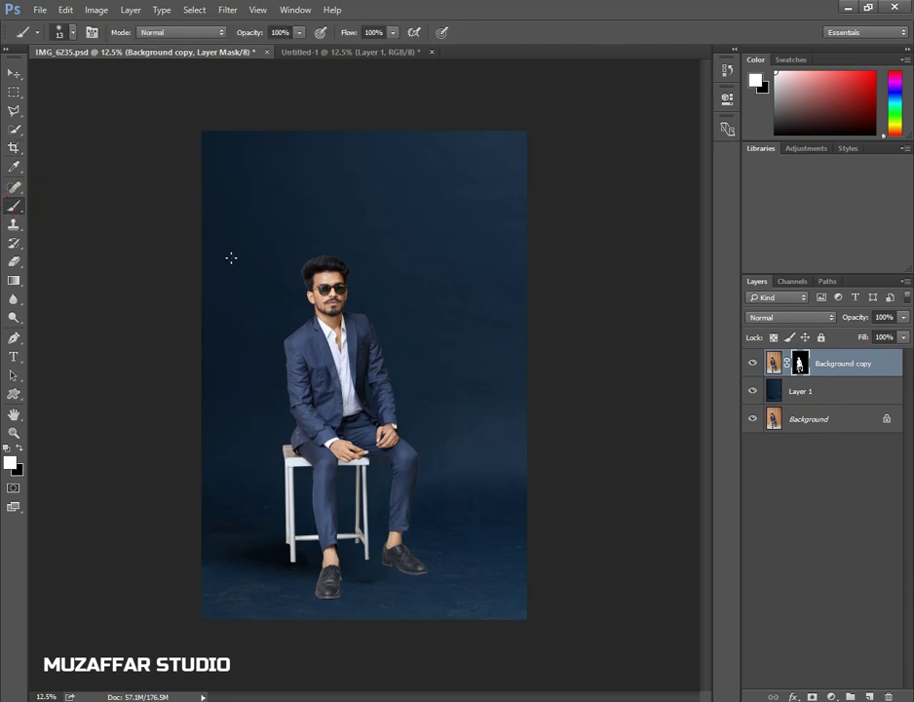
{"action": "left_click", "coordinate": [60, 33]}
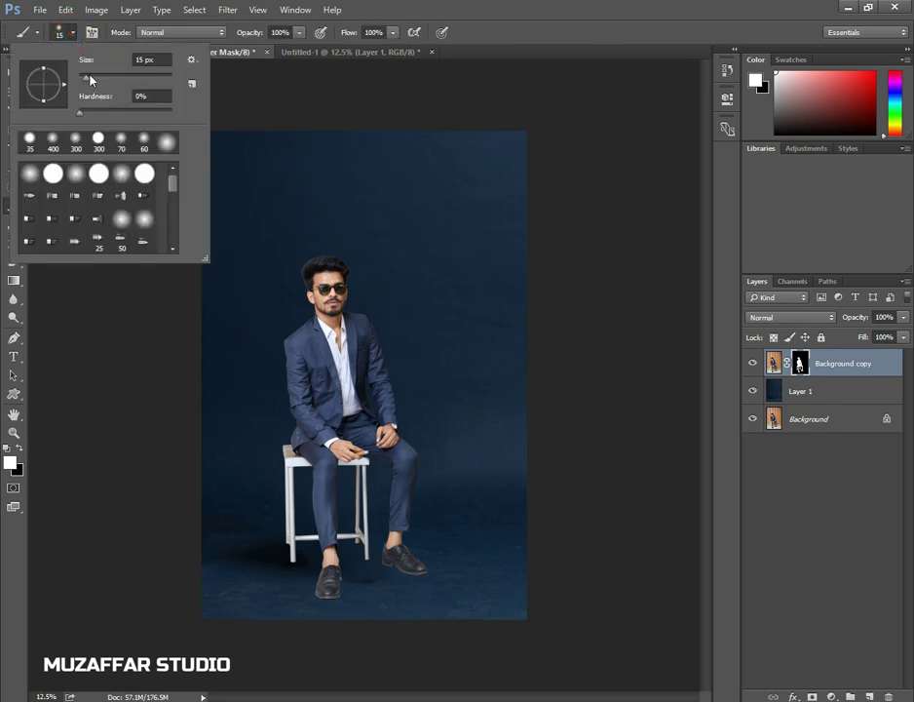
{"action": "left_click_drag", "start_coordinate": [91, 77], "coordinate": [119, 77]}
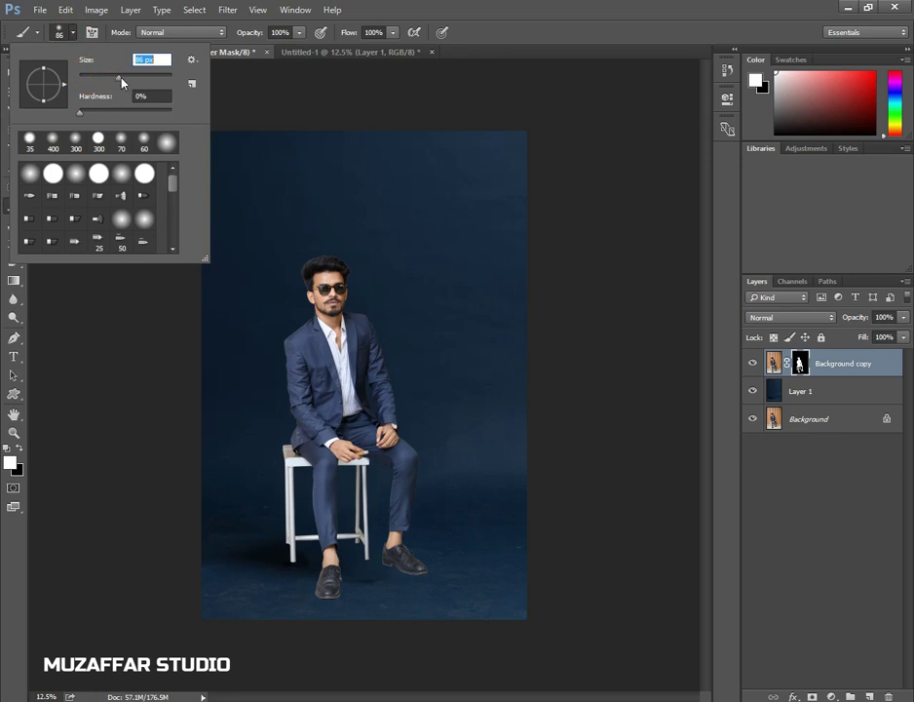
- Zoom in on the head with a smaller brush and remove the stray skin patch beside the glasses
{"action": "left_click", "coordinate": [540, 355]}
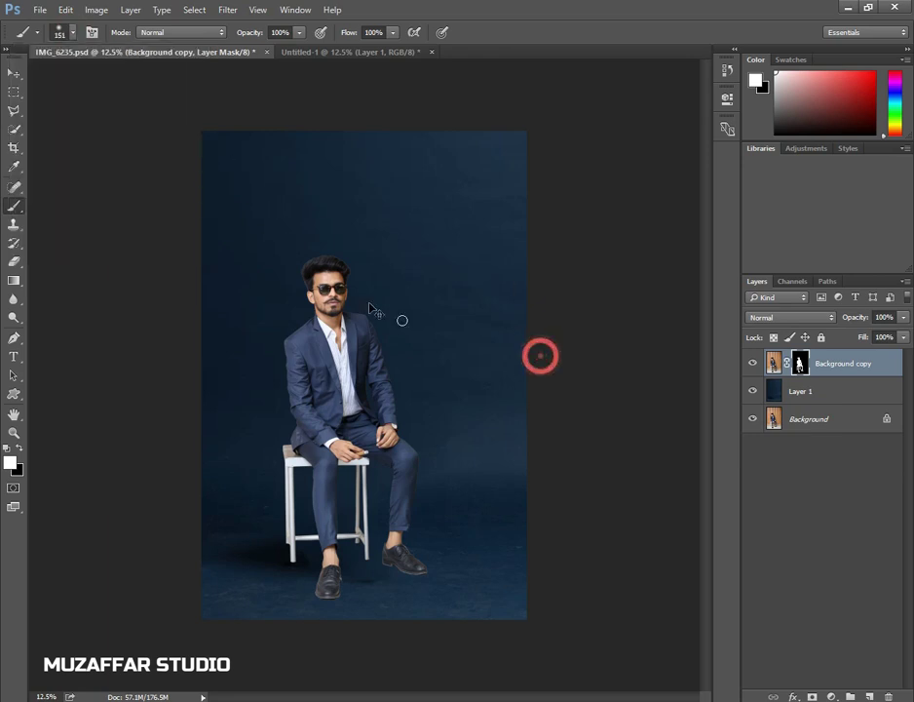
{"action": "scroll", "coordinate": [390, 293], "scroll_direction": "up", "scroll_amount": 2}
{"action": "scroll", "coordinate": [358, 285], "scroll_direction": "up", "scroll_amount": 1}
{"action": "scroll", "coordinate": [358, 285], "scroll_direction": "up", "scroll_amount": 1}
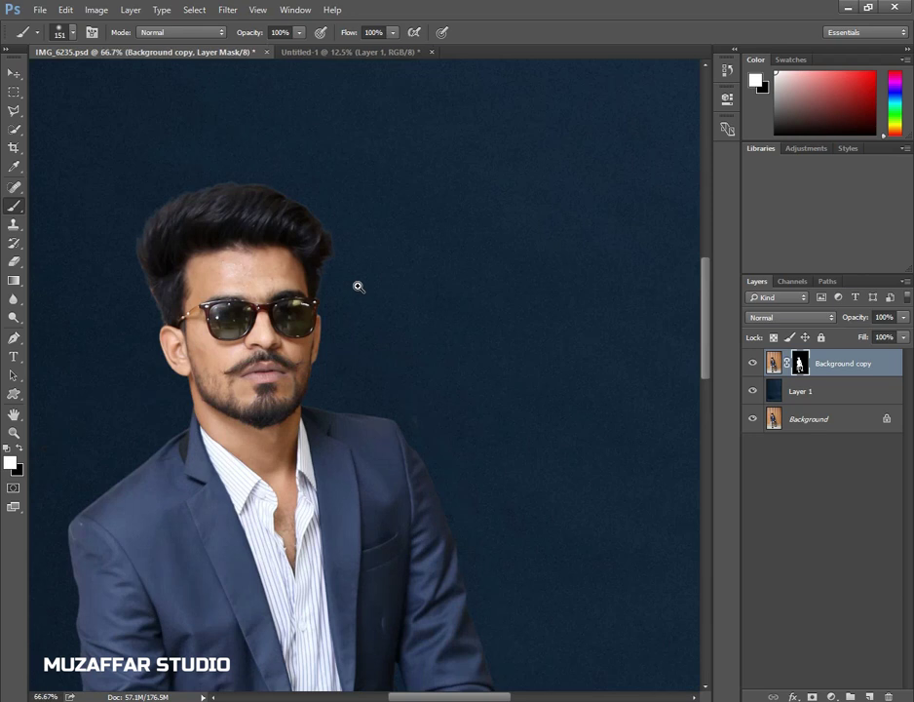
{"action": "scroll", "coordinate": [357, 287], "scroll_direction": "up", "scroll_amount": 1}
{"action": "left_click_drag", "start_coordinate": [346, 257], "coordinate": [432, 381]}
{"action": "scroll", "coordinate": [415, 308], "scroll_direction": "up", "scroll_amount": 1}
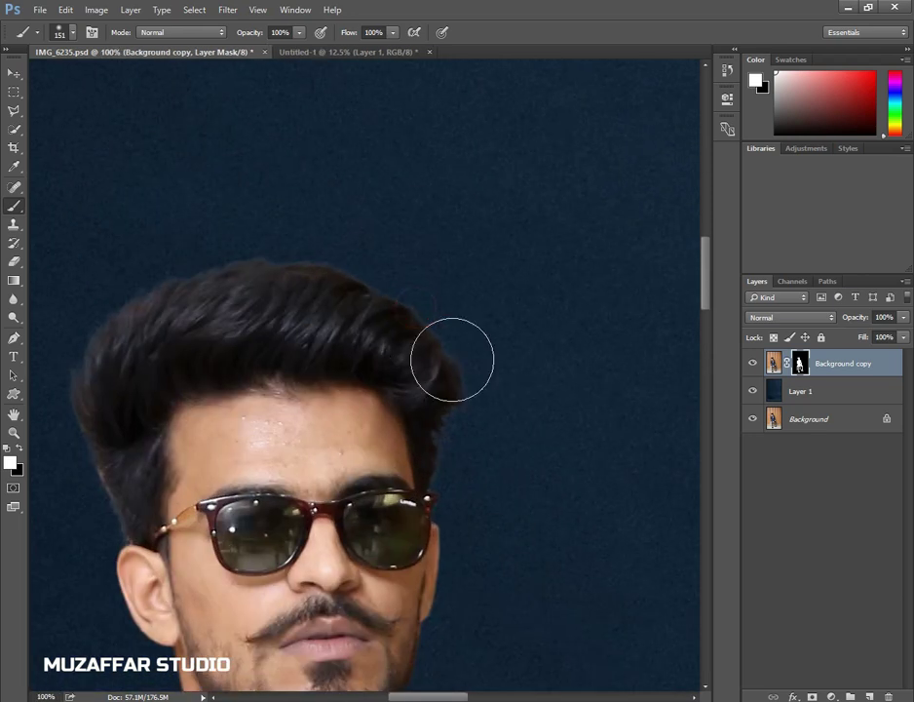
{"action": "mouse_move", "coordinate": [91, 465]}
{"action": "left_mouse_down"}
{"action": "mouse_move", "coordinate": [249, 418]}
{"action": "mouse_move", "coordinate": [313, 468]}
{"action": "left_mouse_up"}
{"action": "key", "text": "bracketleft"}
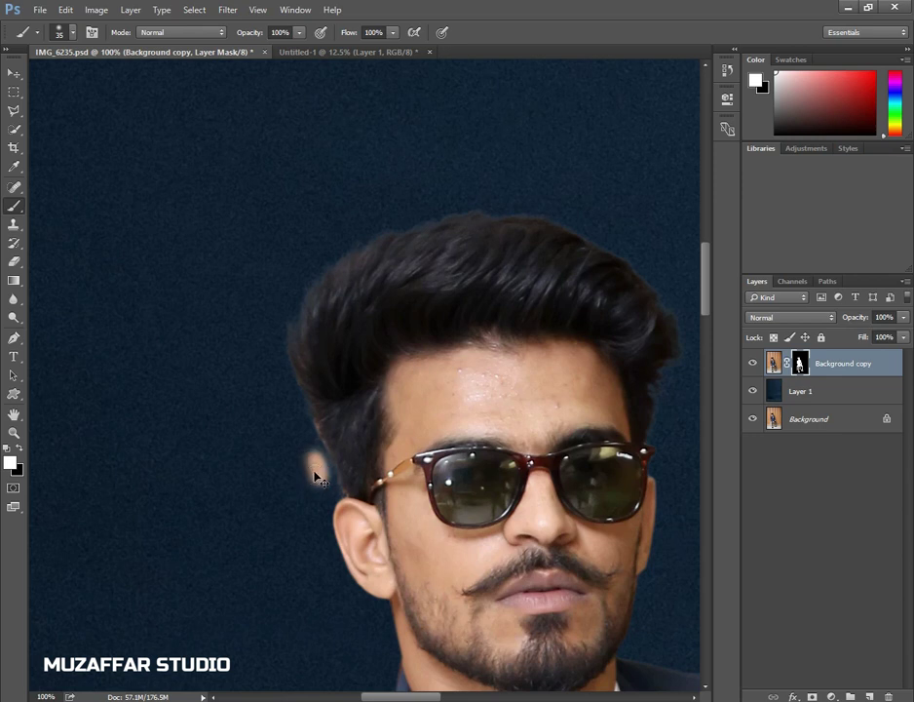
{"action": "key", "text": "ctrl+z"}
- Paint black on the mask along the hair outline across the top of the head
{"action": "left_click", "coordinate": [22, 448]}
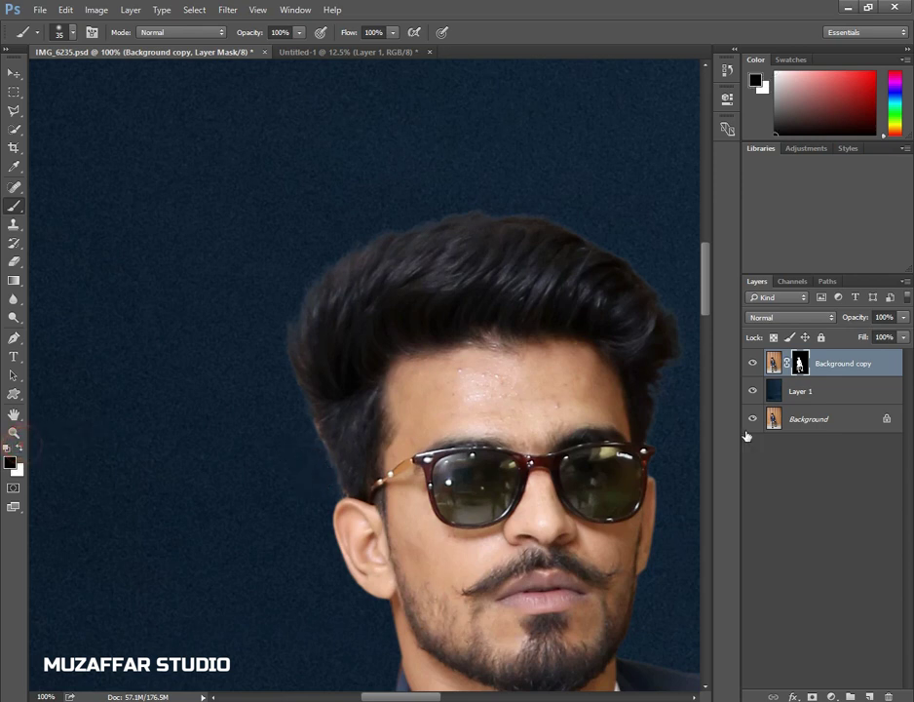
{"action": "left_click", "coordinate": [351, 448], "text": "ctrl"}
{"action": "left_click", "coordinate": [379, 525]}
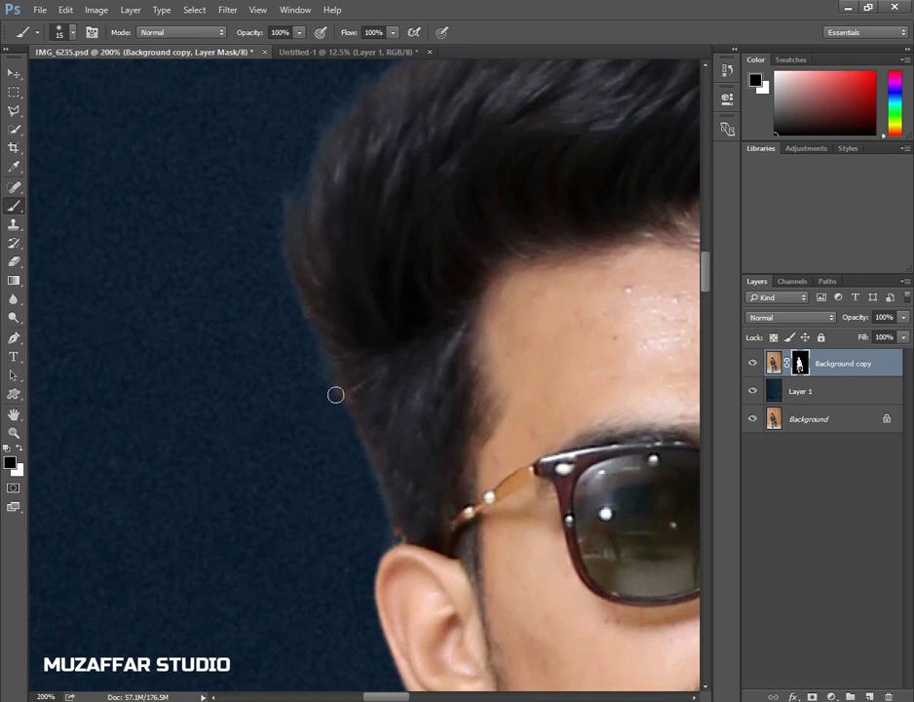
{"action": "left_click_drag", "start_coordinate": [386, 532], "coordinate": [308, 386]}
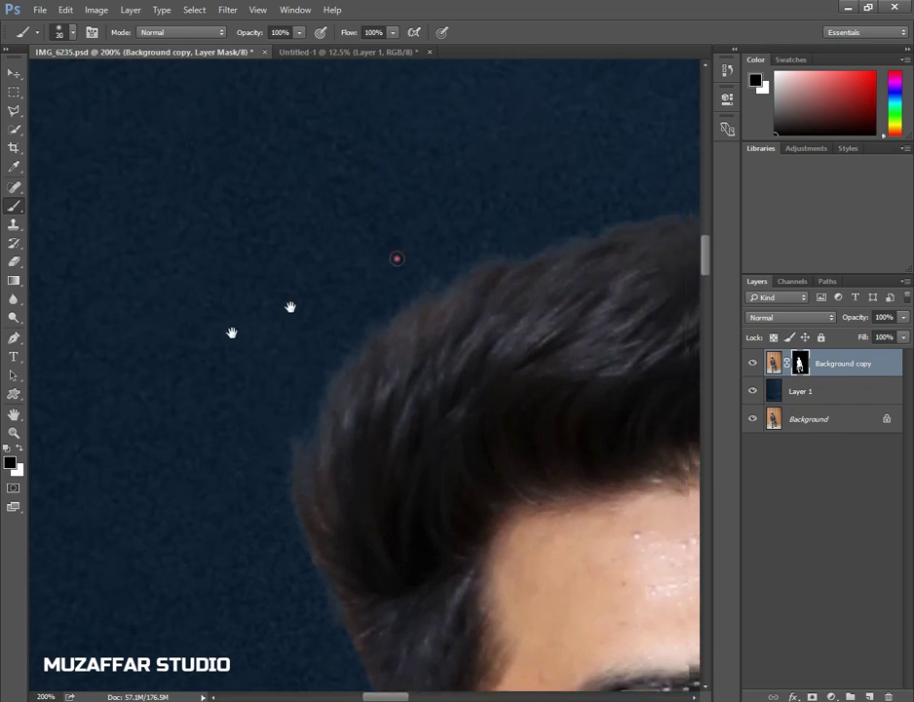
{"action": "left_click_drag", "start_coordinate": [394, 257], "coordinate": [258, 330]}
{"action": "left_click_drag", "start_coordinate": [441, 299], "coordinate": [368, 280]}
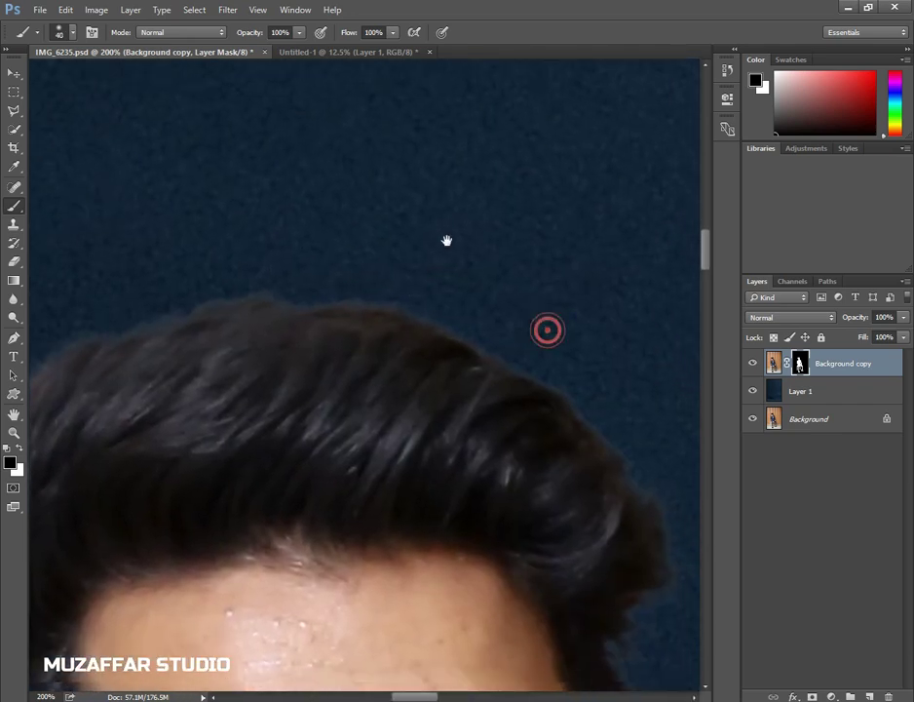
{"action": "left_click_drag", "start_coordinate": [547, 329], "coordinate": [478, 278]}
{"action": "left_click_drag", "start_coordinate": [536, 411], "coordinate": [507, 258]}
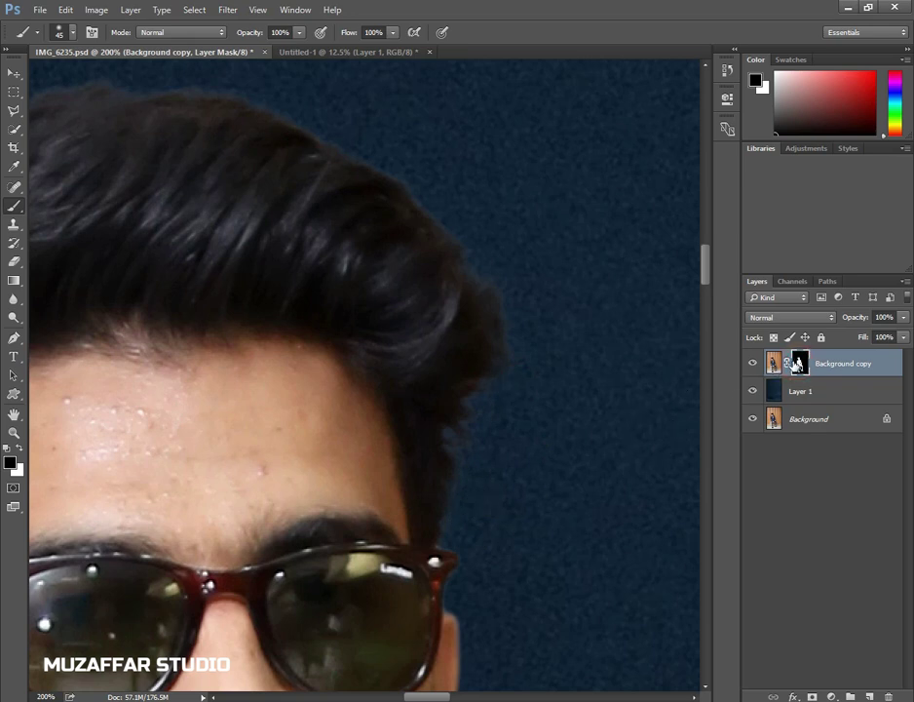
{"action": "left_click", "coordinate": [777, 364]}
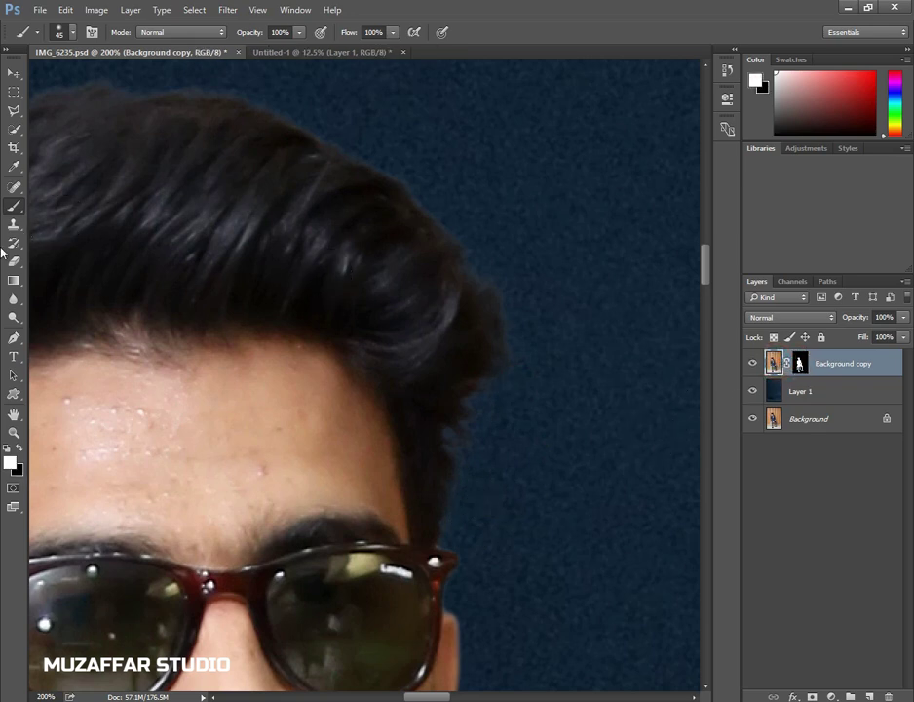
- Switch to the Burn tool set to Midtones at 66% exposure
{"action": "left_click", "coordinate": [16, 318]}
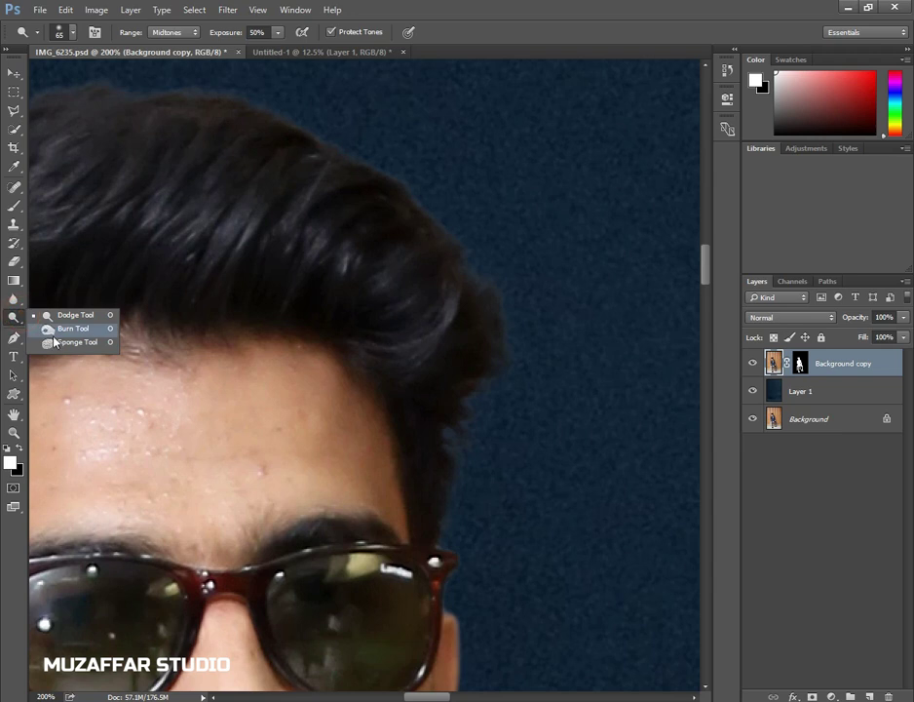
{"action": "left_click", "coordinate": [60, 329]}
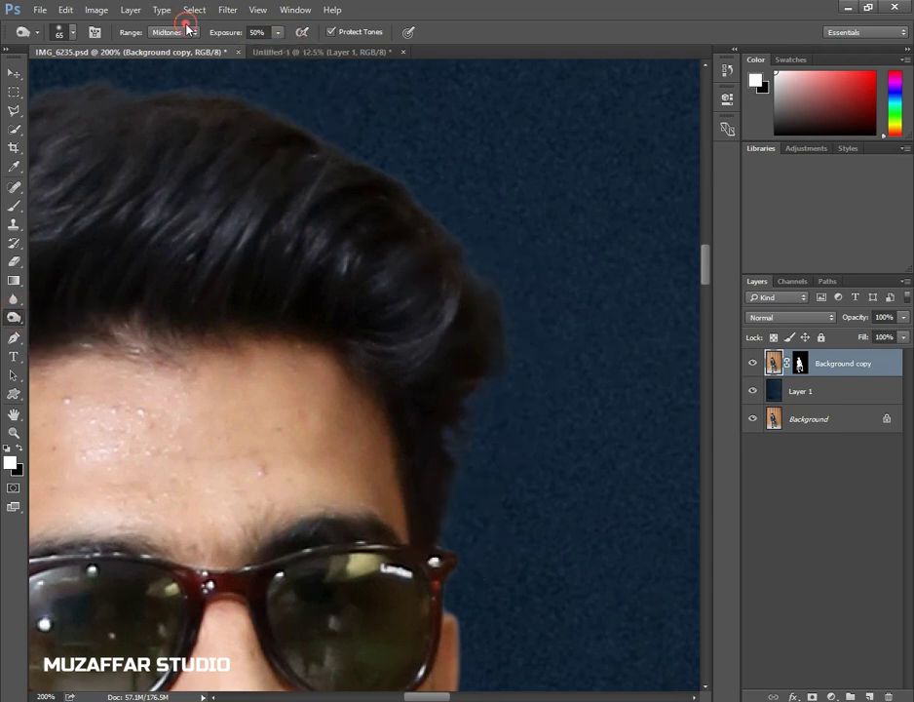
{"action": "left_click", "coordinate": [278, 33]}
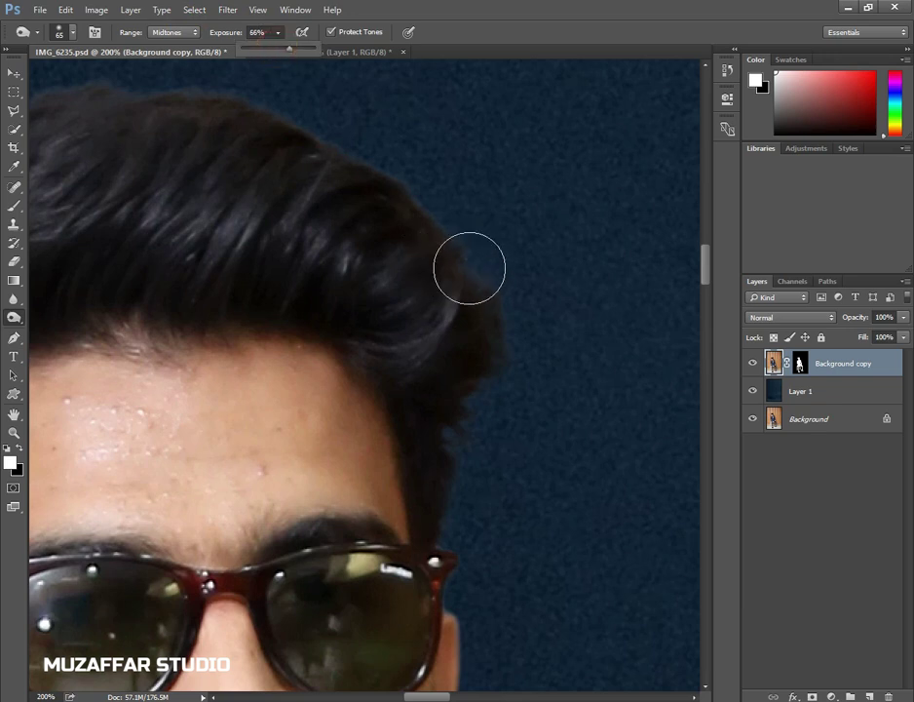
- Work over the hair's outer edges up close, then zoom out to the whole image
{"action": "left_click_drag", "start_coordinate": [395, 215], "coordinate": [452, 305]}
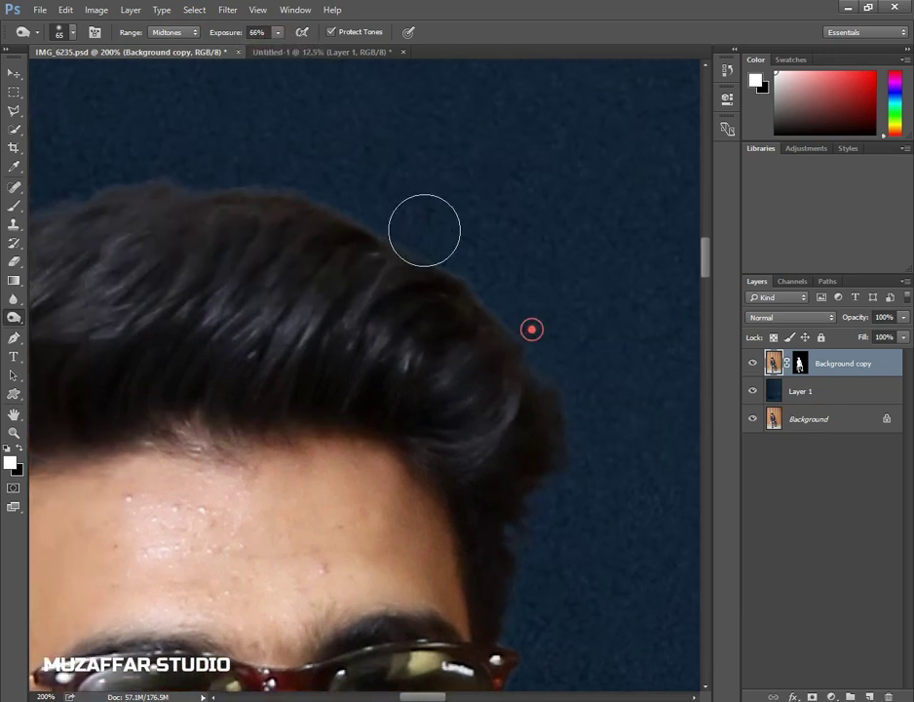
{"action": "left_click_drag", "start_coordinate": [261, 217], "coordinate": [483, 258]}
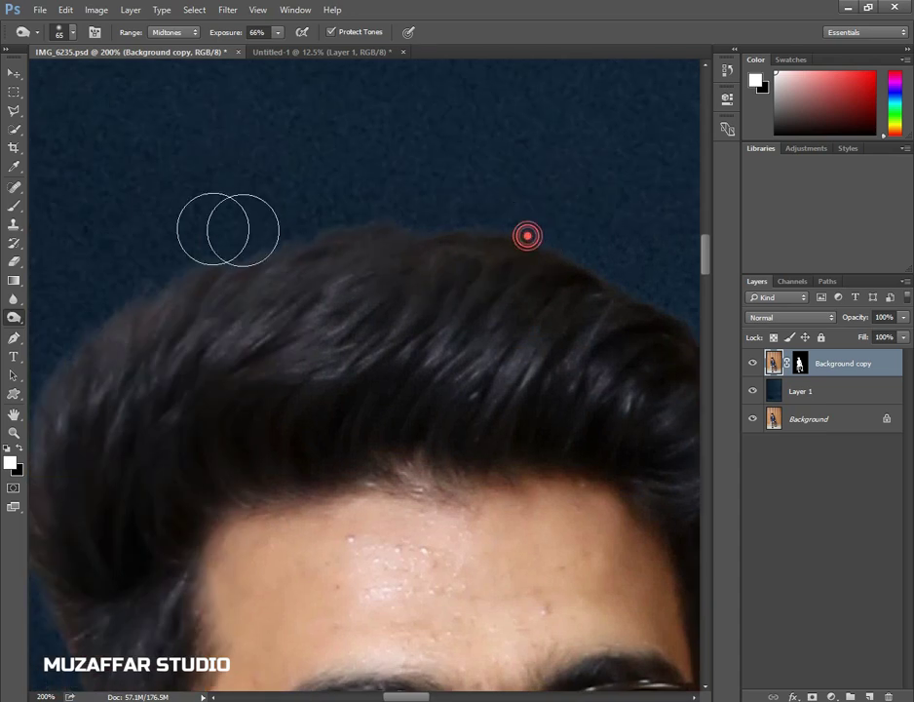
{"action": "left_click_drag", "start_coordinate": [102, 314], "coordinate": [292, 259]}
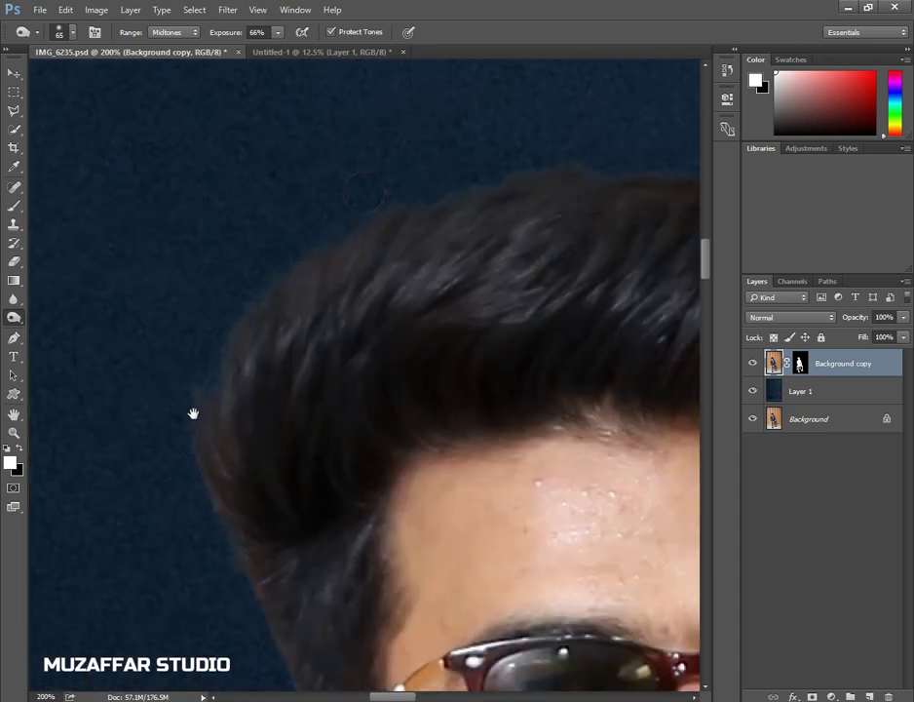
{"action": "left_click_drag", "start_coordinate": [194, 415], "coordinate": [233, 278]}
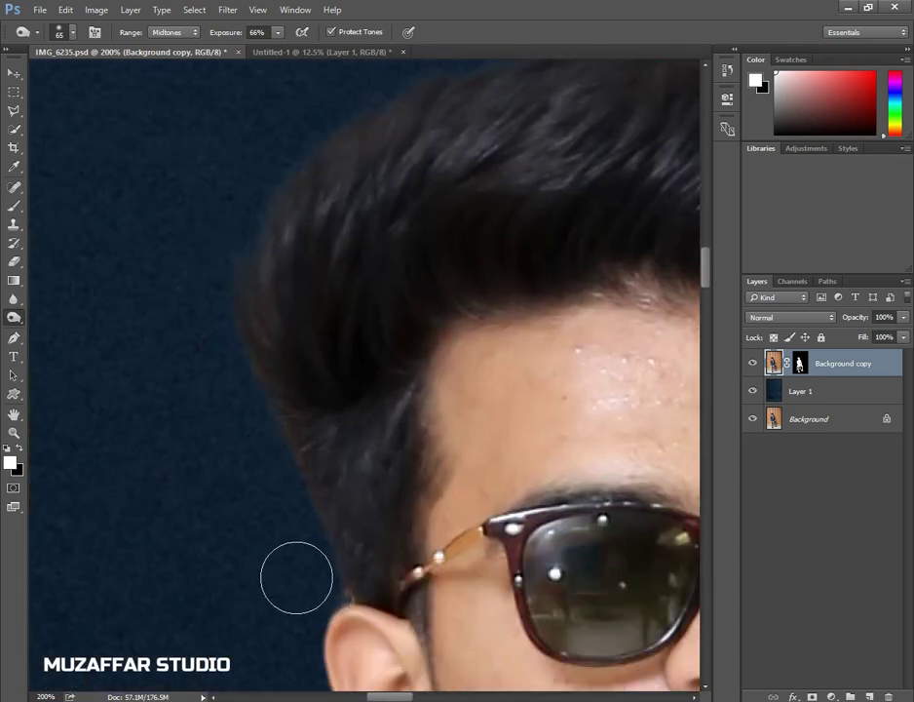
{"action": "left_click_drag", "start_coordinate": [248, 183], "coordinate": [180, 309]}
{"action": "left_click_drag", "start_coordinate": [349, 110], "coordinate": [239, 185]}
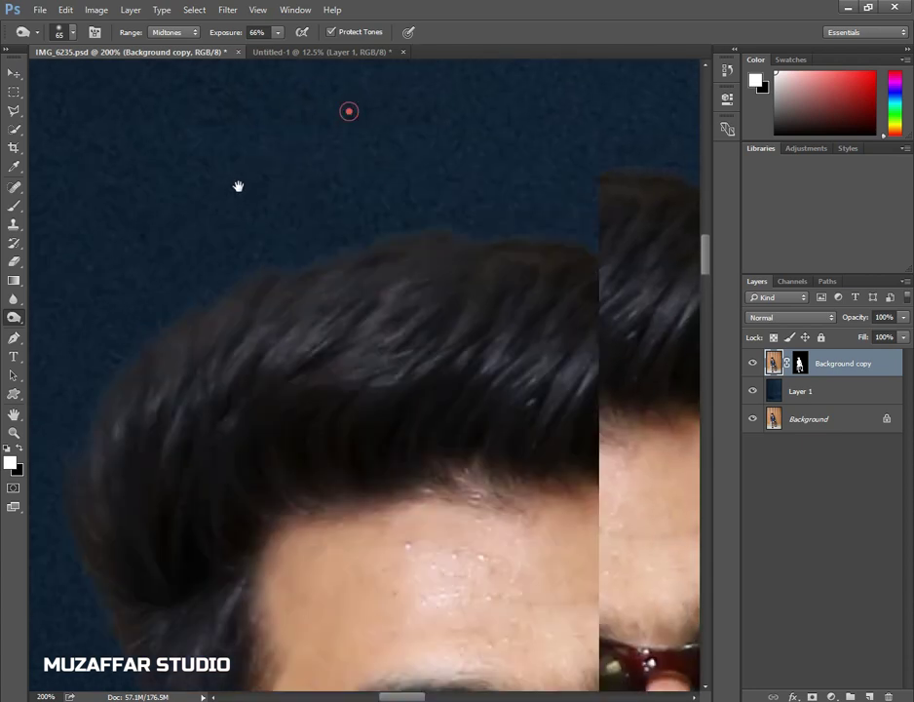
{"action": "key", "text": "ctrl+minus"}
{"action": "key", "text": "ctrl+minus"}
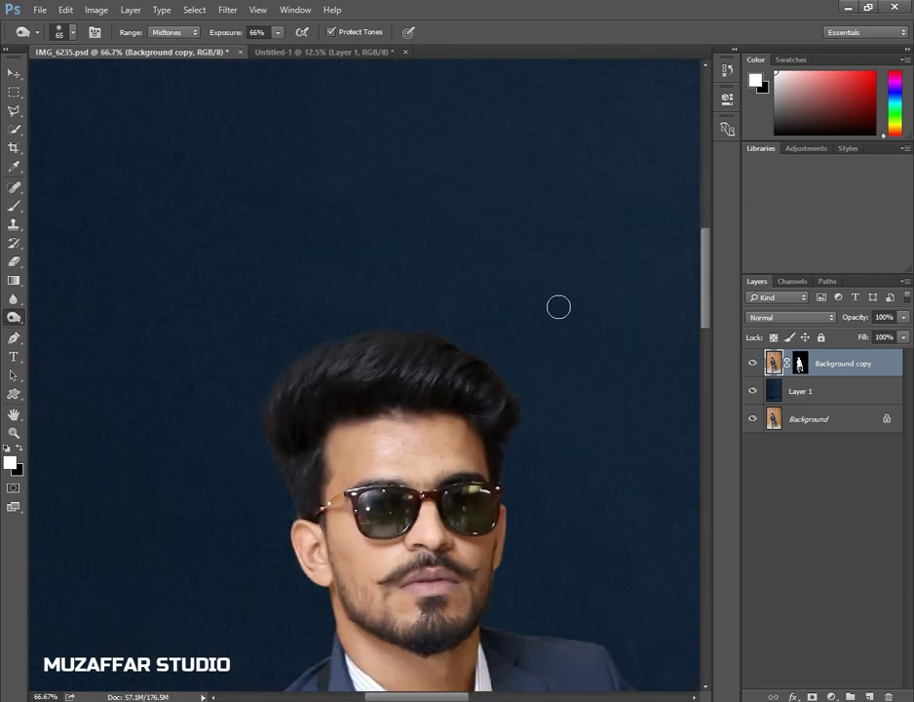
{"action": "key", "text": "ctrl+minus"}
{"action": "key", "text": "ctrl+minus"}
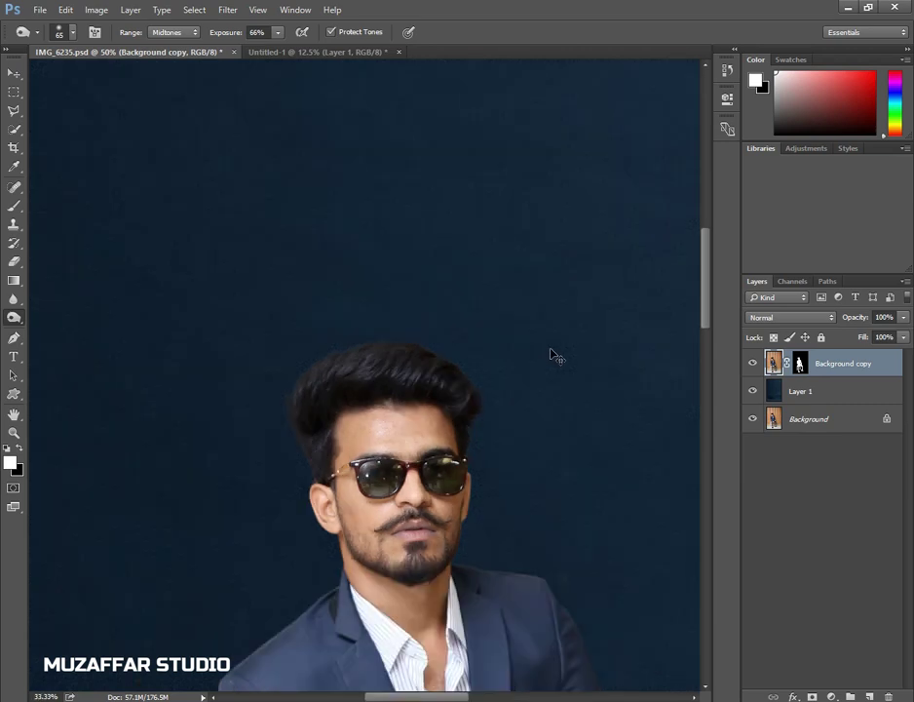
{"action": "key", "text": "ctrl+minus"}
{"action": "key", "text": "ctrl+minus"}
{"action": "key", "text": "ctrl+minus"}
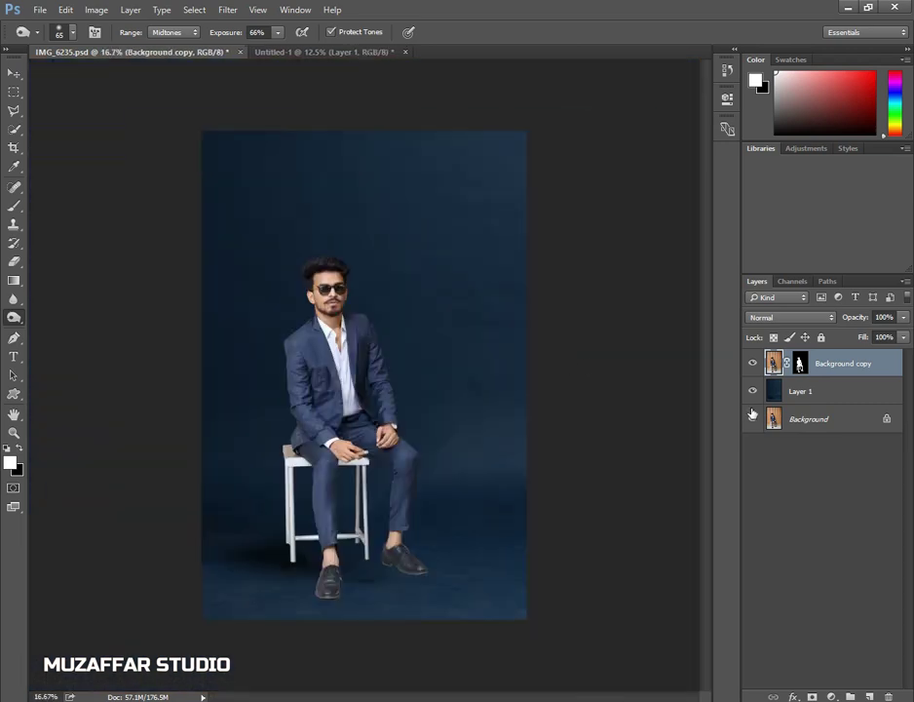
- Add a Brightness/Contrast layer clipped to Background copy: brightness -98, contrast 34
{"action": "left_click", "coordinate": [832, 400]}
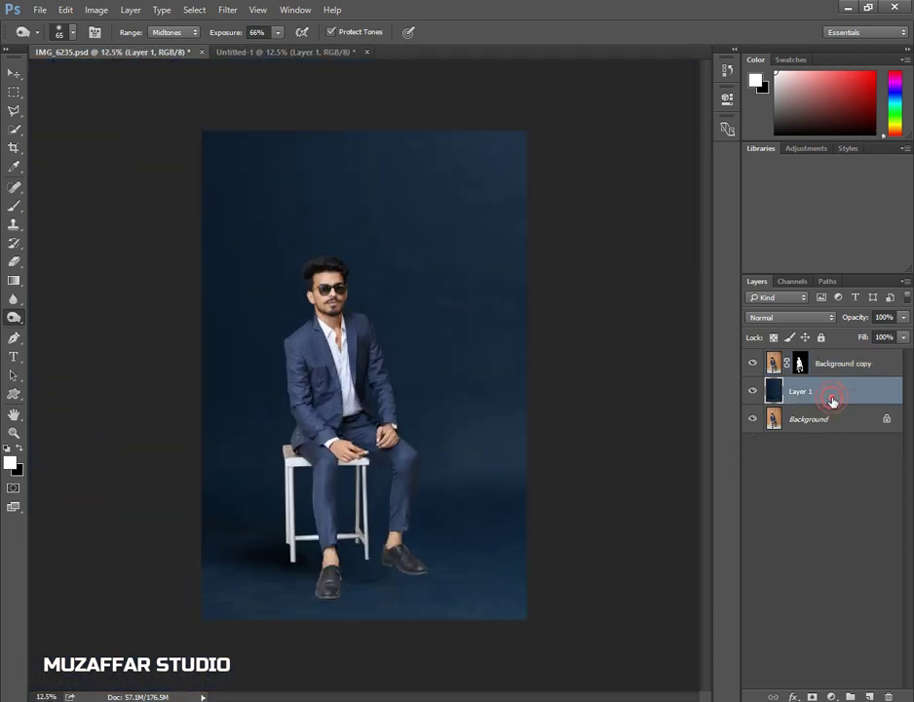
{"action": "left_click", "coordinate": [839, 363]}
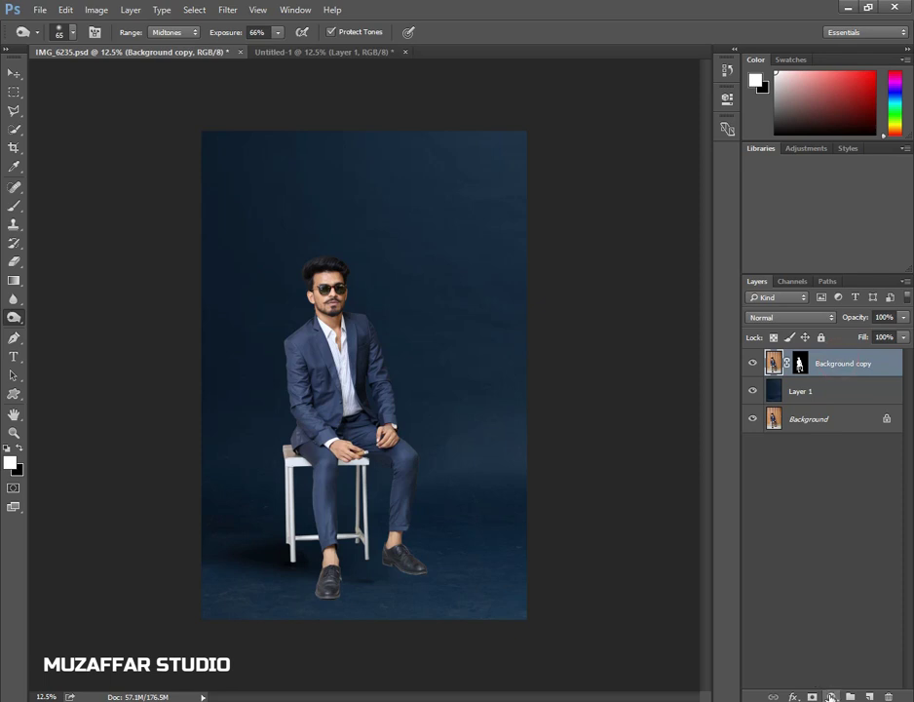
{"action": "left_click", "coordinate": [831, 698]}
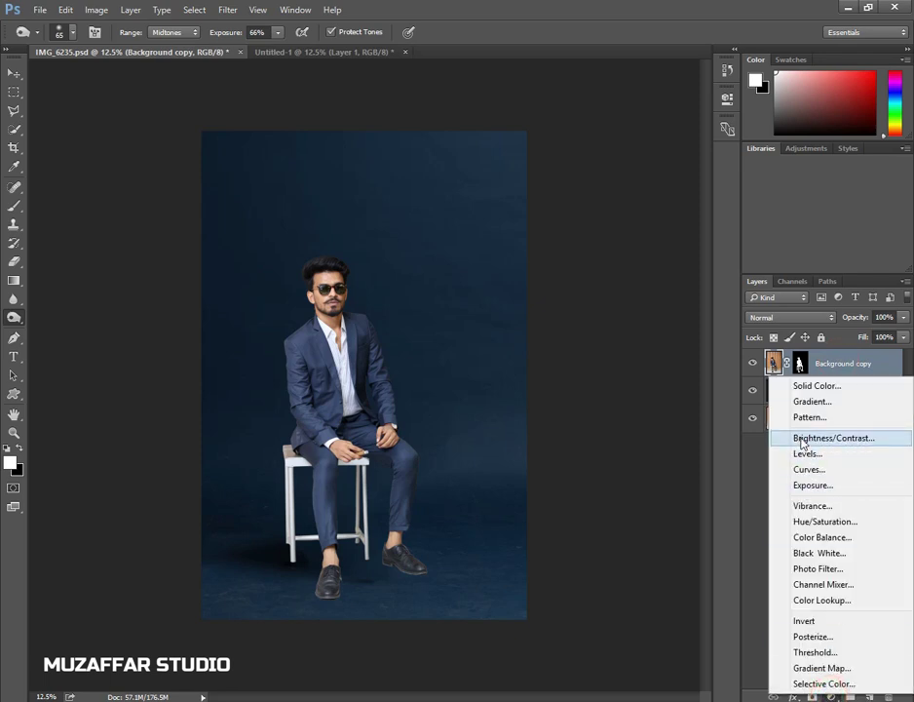
{"action": "left_click", "coordinate": [802, 439]}
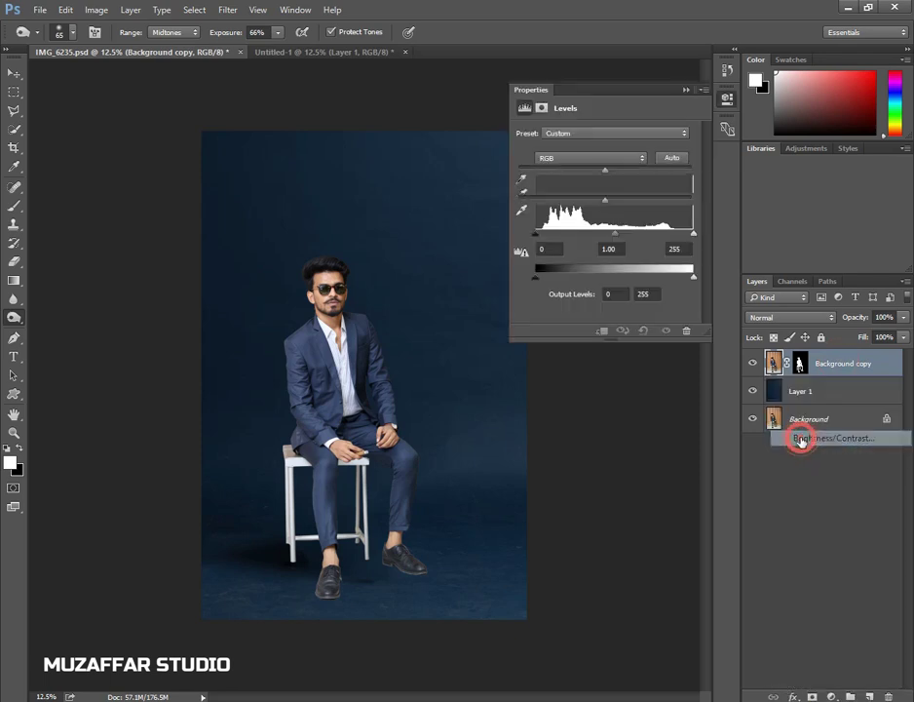
{"action": "left_click", "coordinate": [602, 331]}
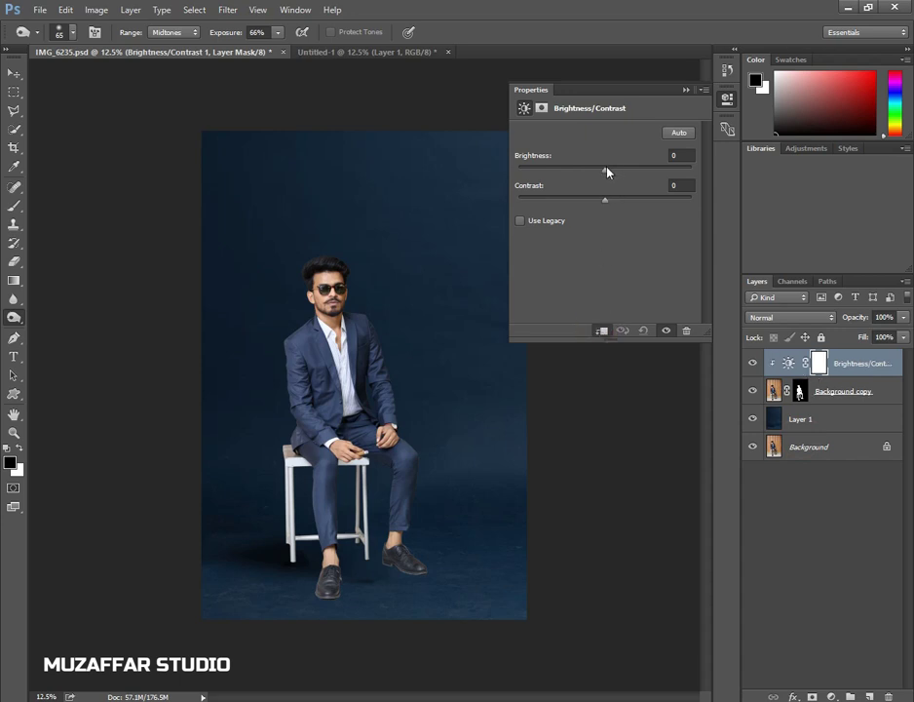
{"action": "left_click_drag", "start_coordinate": [607, 172], "coordinate": [578, 171]}
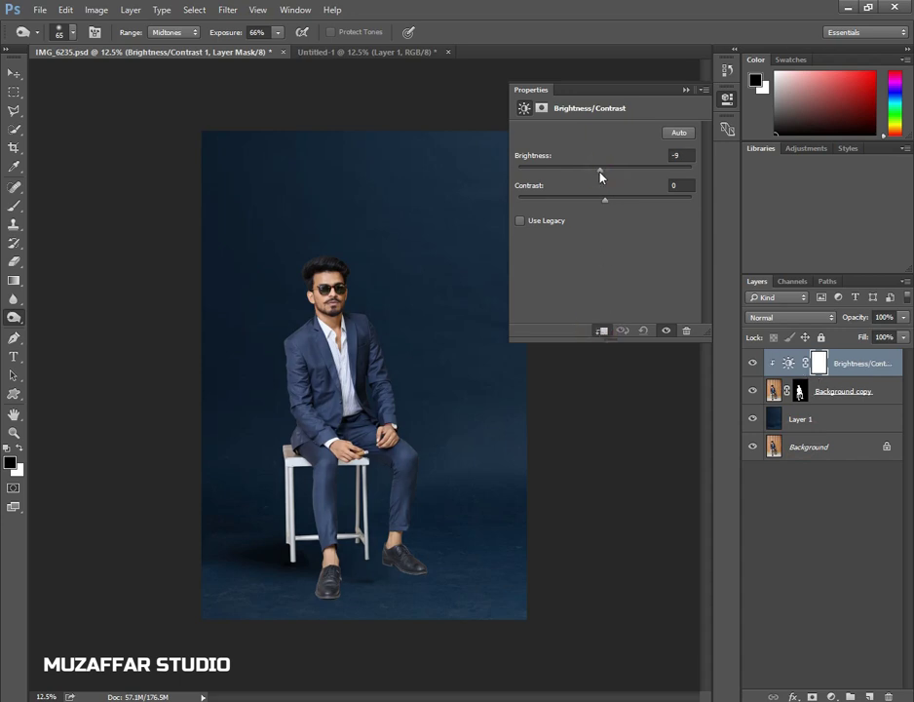
{"action": "left_click_drag", "start_coordinate": [577, 172], "coordinate": [546, 173]}
{"action": "left_click_drag", "start_coordinate": [605, 201], "coordinate": [638, 210]}
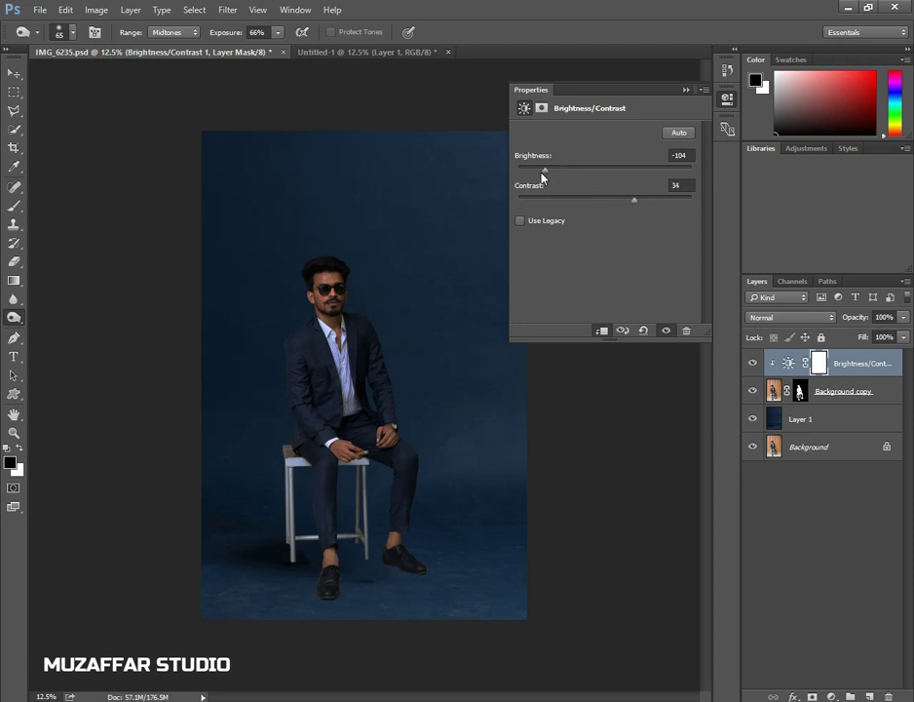
{"action": "left_click_drag", "start_coordinate": [547, 175], "coordinate": [550, 174]}
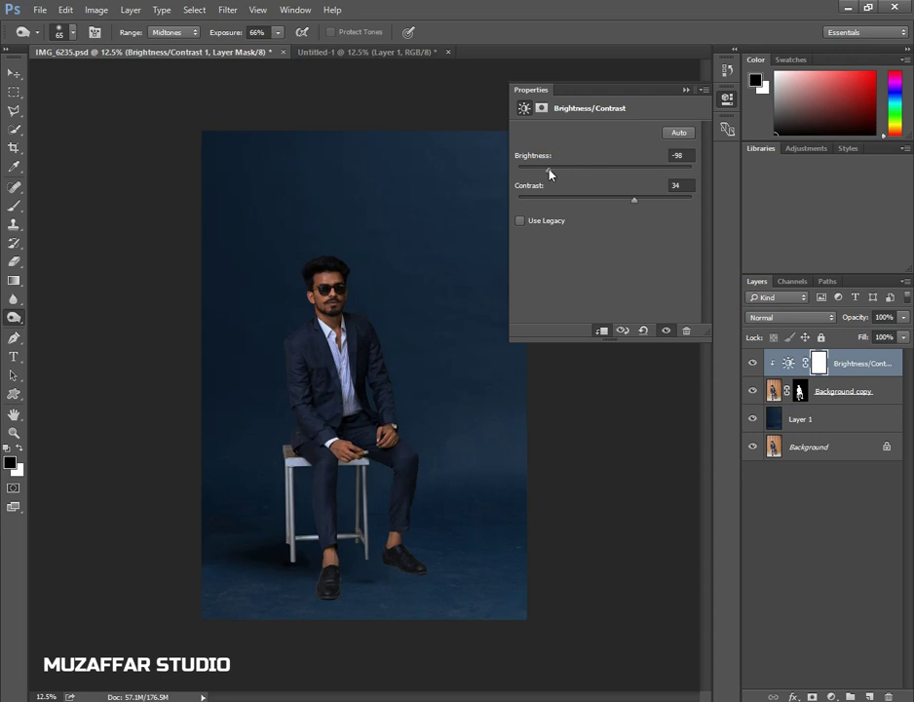
{"action": "left_click", "coordinate": [686, 91]}
{"action": "left_click", "coordinate": [756, 367]}
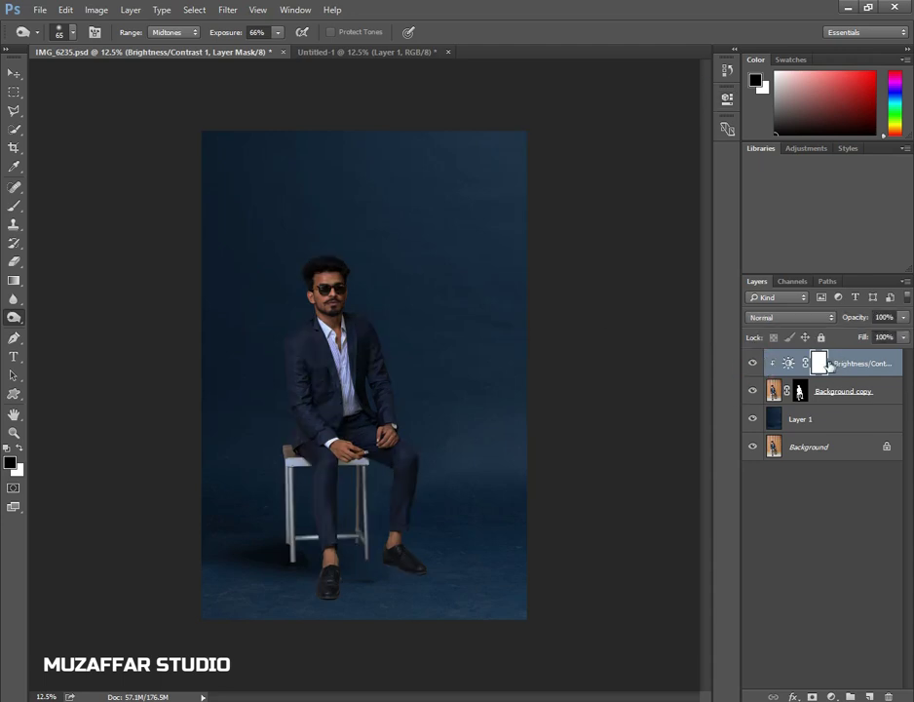
- Target the Brightness/Contrast 1 layer mask and pick the regular Brush at low opacity
{"action": "left_click", "coordinate": [820, 418]}
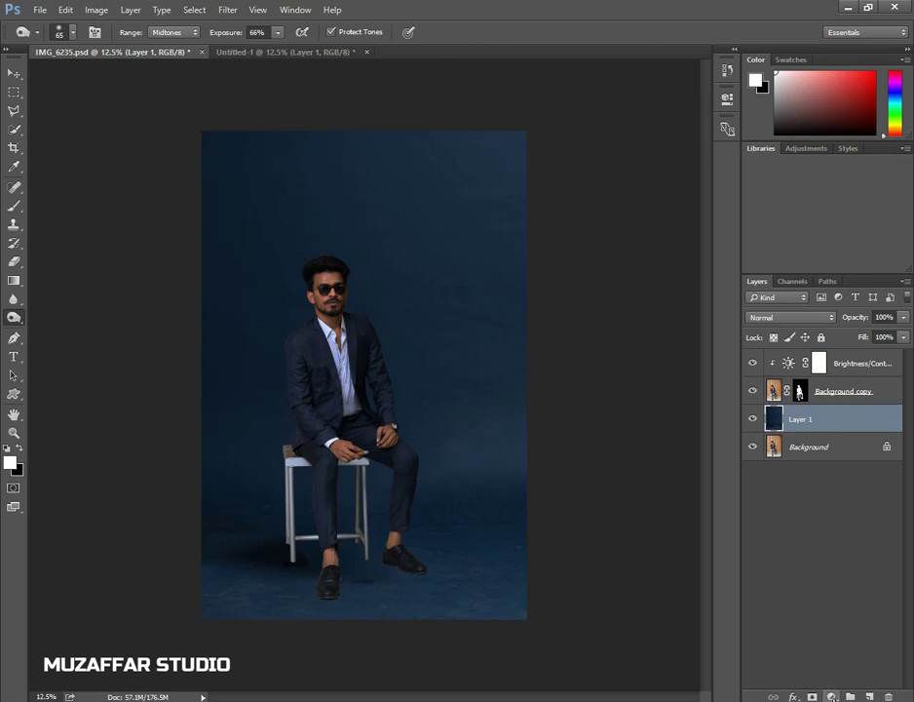
{"action": "left_click", "coordinate": [818, 360]}
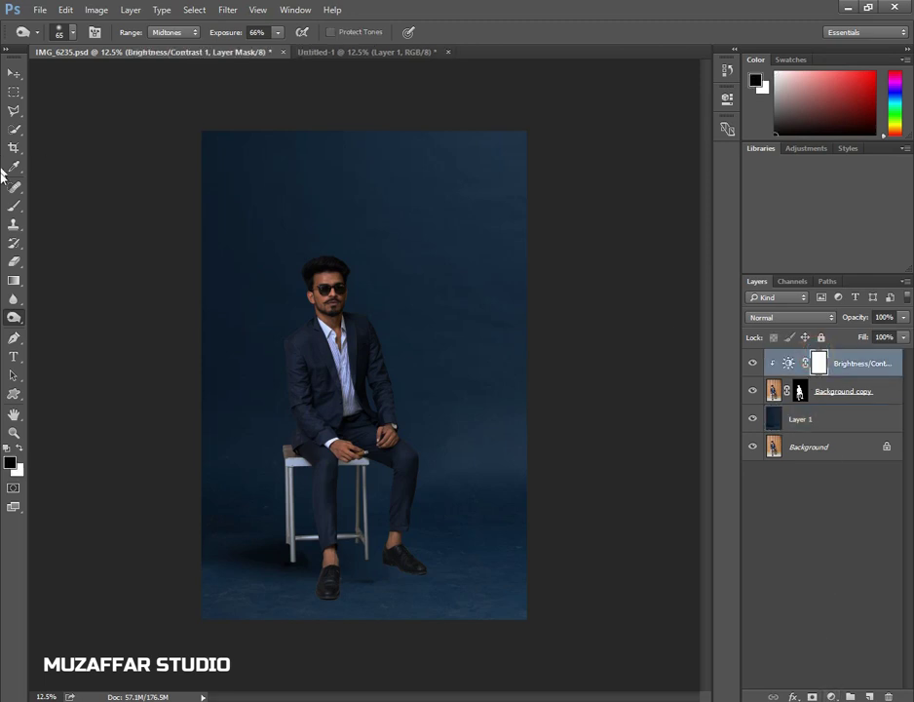
{"action": "left_click", "coordinate": [13, 206]}
{"action": "right_click", "coordinate": [16, 206]}
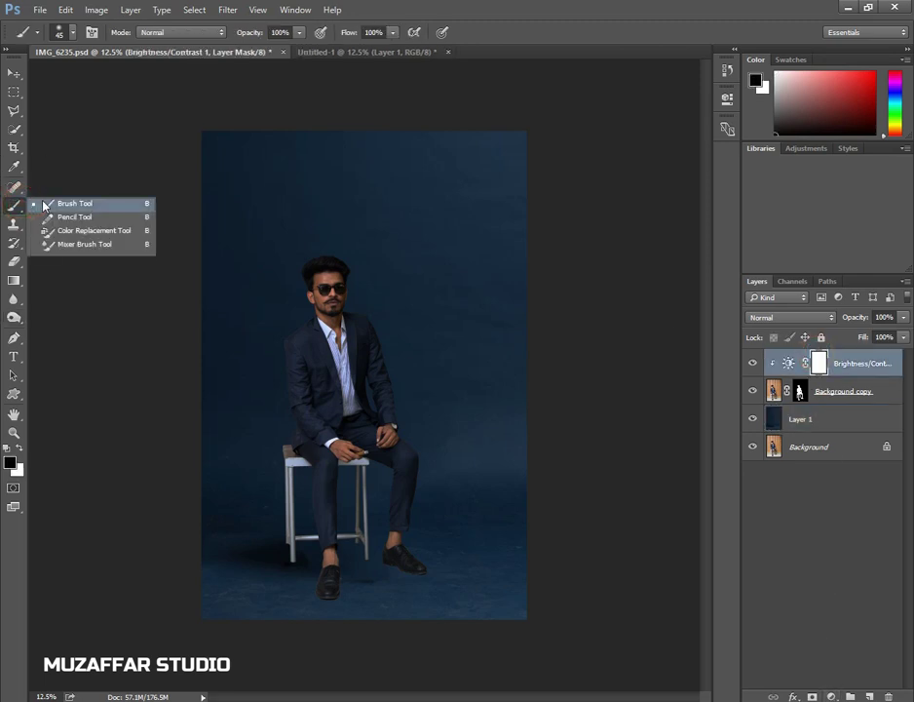
{"action": "left_click", "coordinate": [43, 204]}
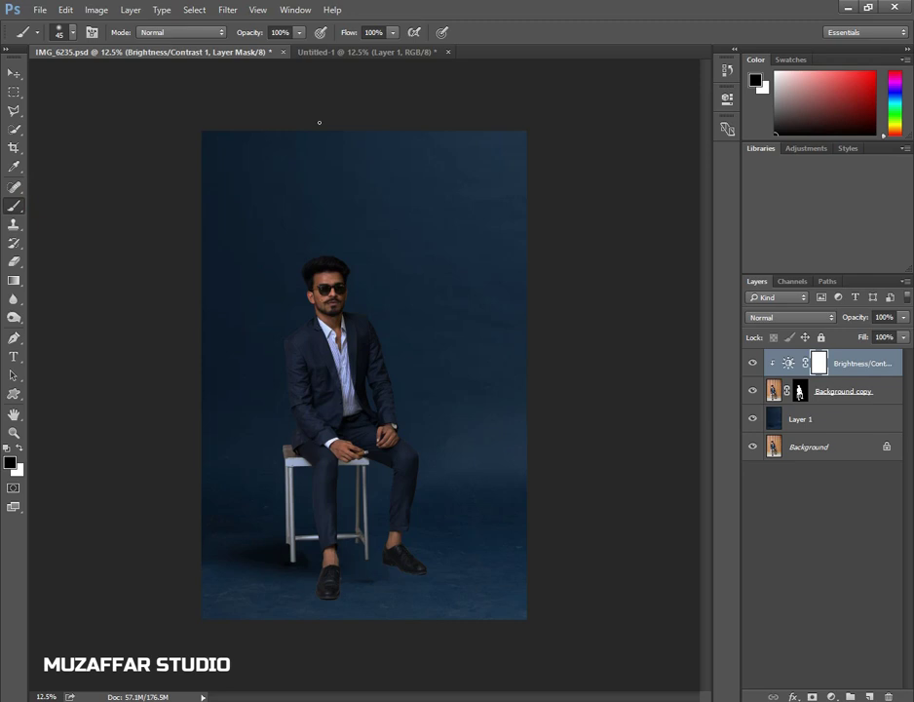
{"action": "left_click", "coordinate": [300, 33]}
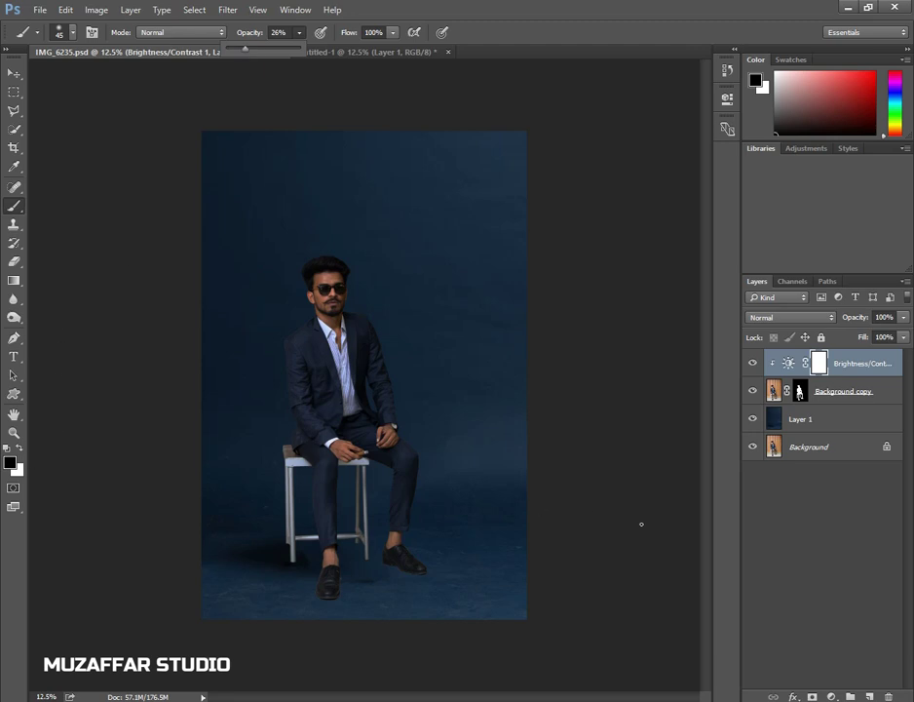
- Resize the brush around the face and hand, and paint the darkening off the cigar
{"action": "scroll", "coordinate": [351, 258], "scroll_direction": "up", "scroll_amount": 3}
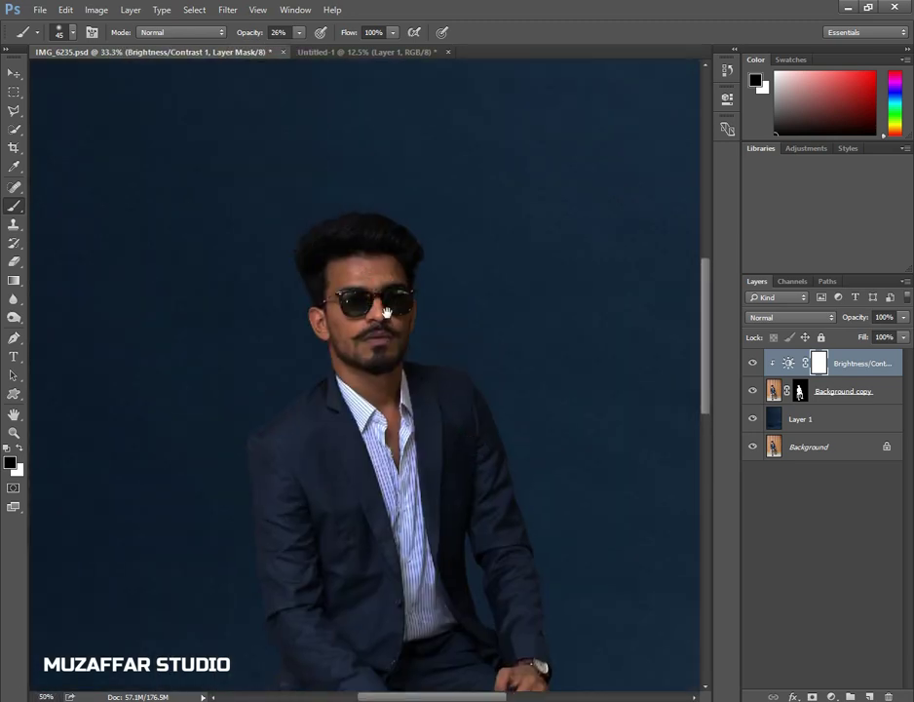
{"action": "scroll", "coordinate": [386, 312], "scroll_direction": "up", "scroll_amount": 2}
{"action": "key", "text": "bracketright"}
{"action": "key", "text": "bracketright"}
{"action": "key", "text": "bracketright"}
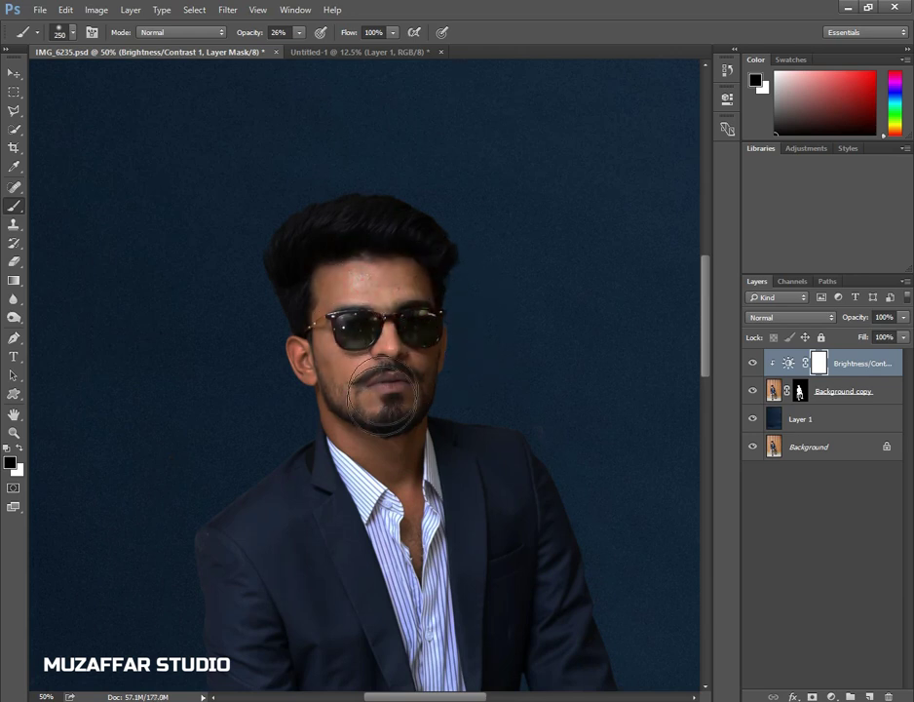
{"action": "key", "text": "bracketleft"}
{"action": "key", "text": "bracketleft"}
{"action": "key", "text": "bracketleft"}
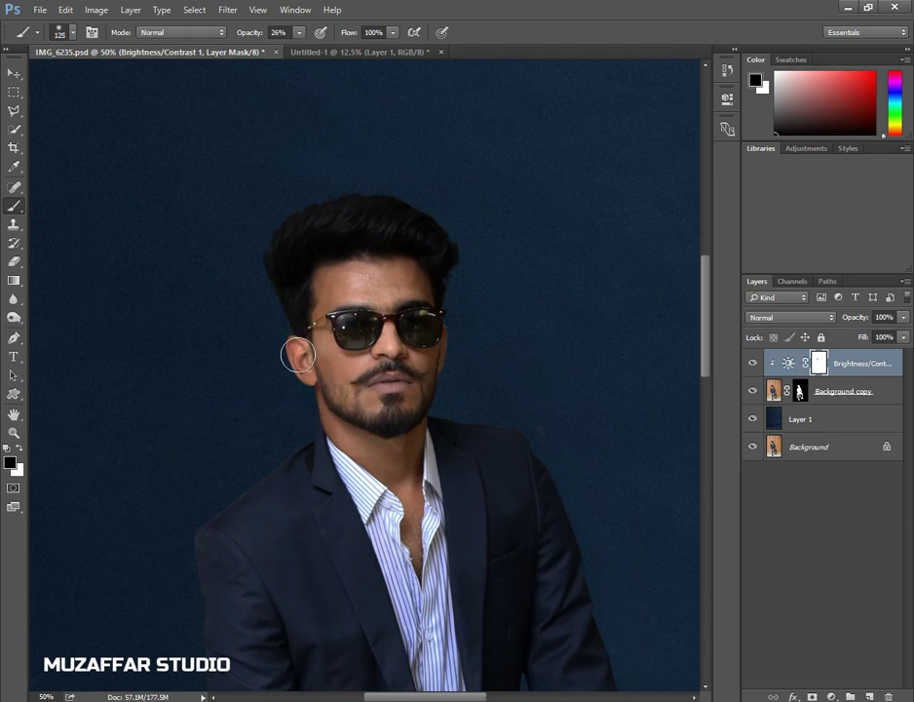
{"action": "key", "text": "bracketright"}
{"action": "key", "text": "bracketright"}
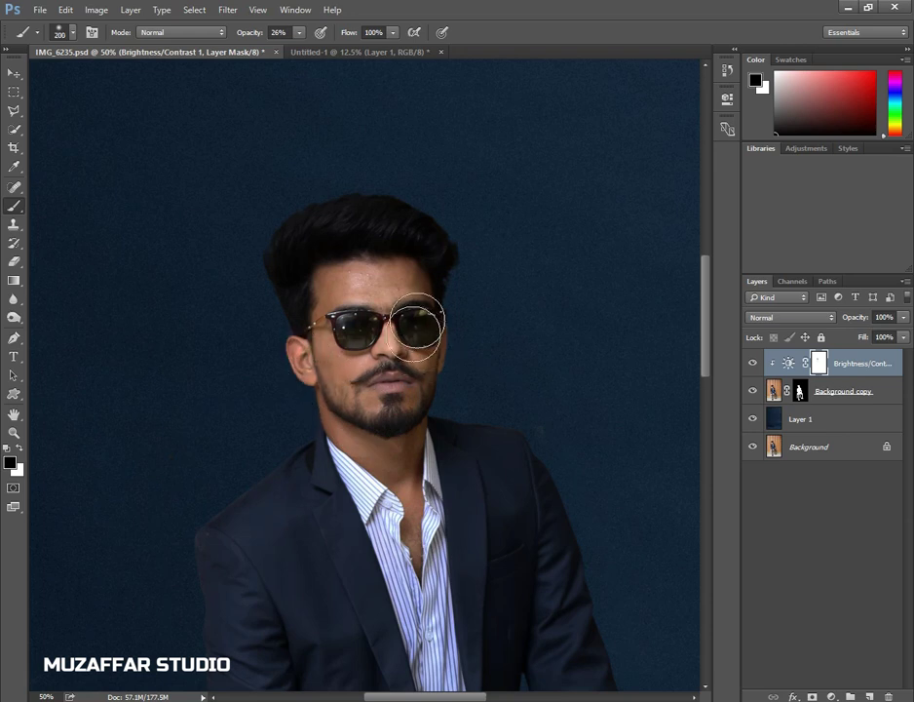
{"action": "scroll", "coordinate": [426, 346], "scroll_direction": "down", "scroll_amount": 3}
{"action": "key", "text": "bracketright"}
{"action": "key", "text": "bracketright"}
{"action": "key", "text": "bracketright"}
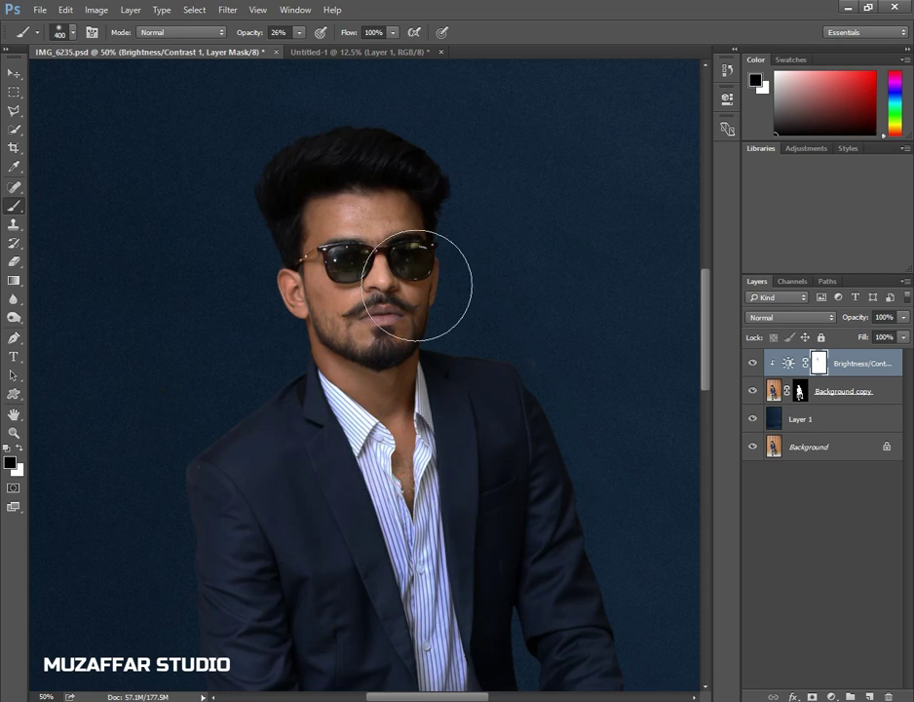
{"action": "key", "text": "ctrl+minus"}
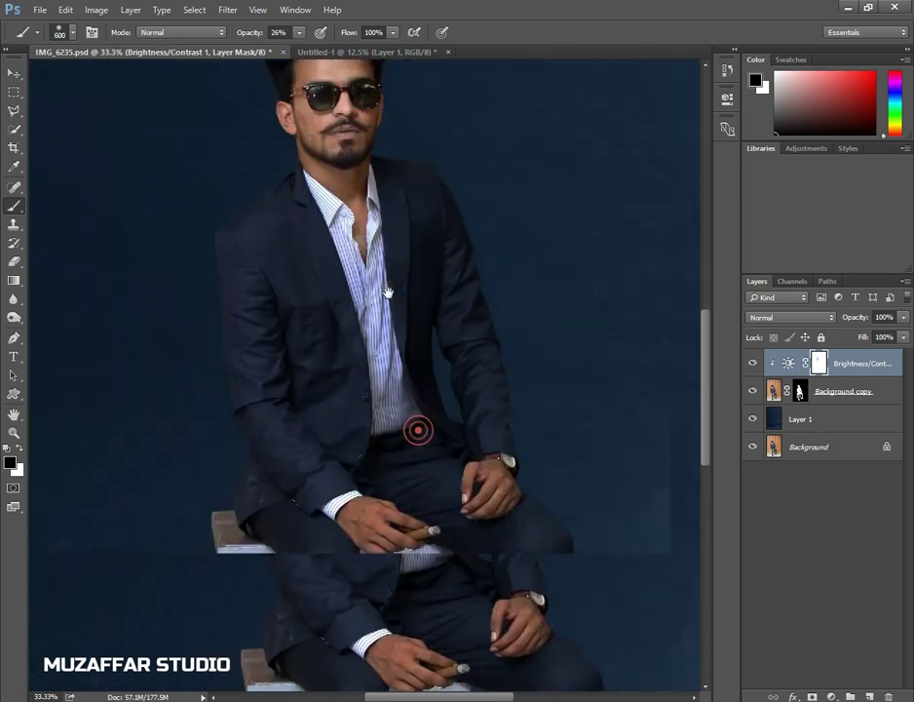
{"action": "key", "text": "bracketleft"}
{"action": "key", "text": "bracketleft"}
{"action": "key", "text": "bracketleft"}
{"action": "key", "text": "bracketleft"}
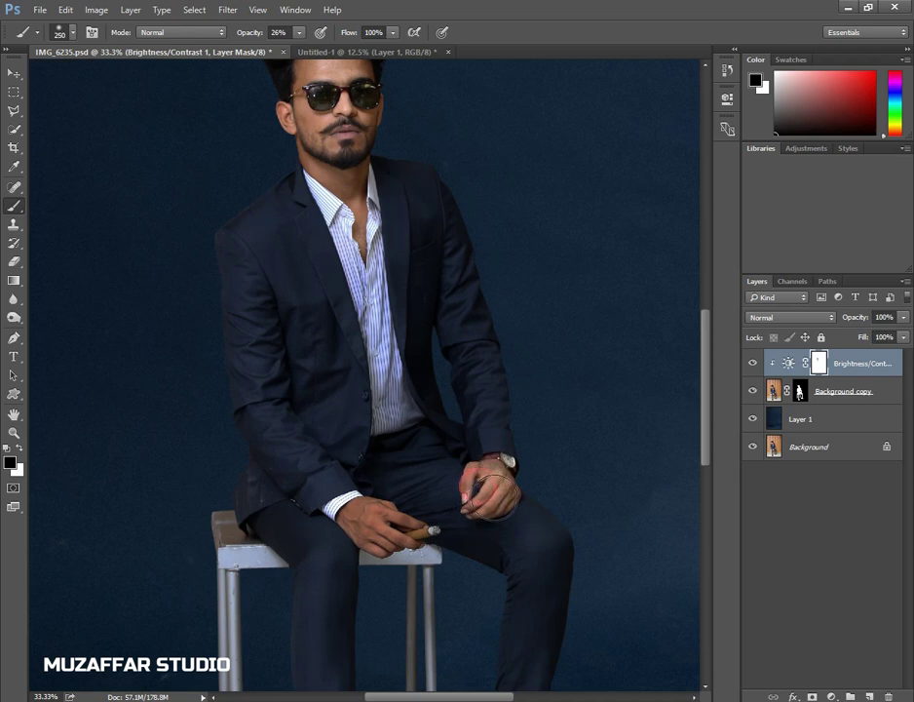
{"action": "key", "text": "bracketright"}
{"action": "key", "text": "bracketright"}
{"action": "key", "text": "bracketleft"}
{"action": "key", "text": "bracketleft"}
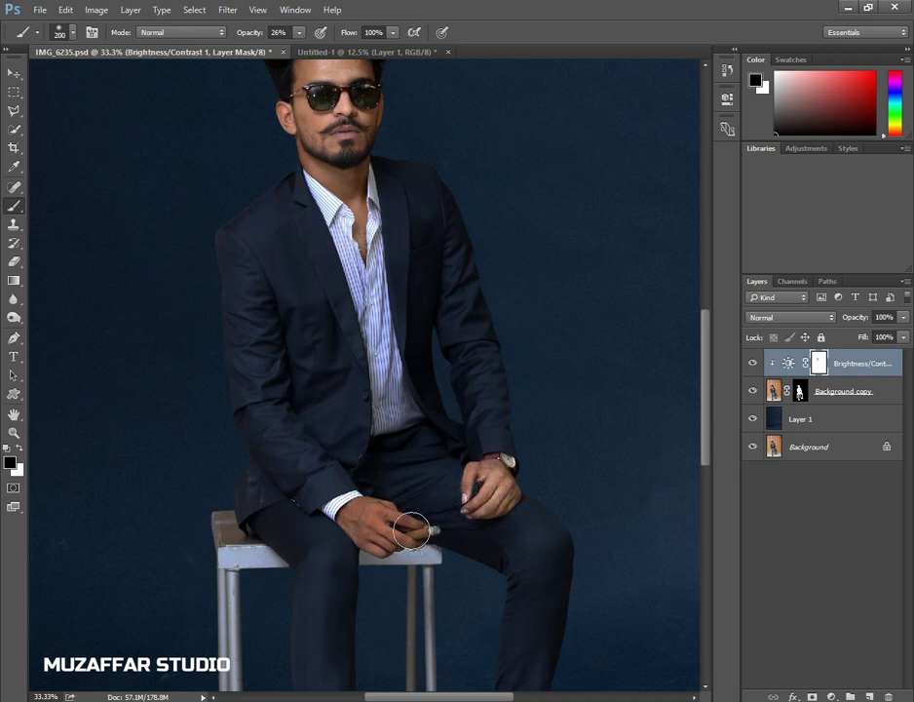
{"action": "left_click_drag", "start_coordinate": [408, 534], "coordinate": [424, 530]}
- Zoom in on the man's ankles with a smaller brush
{"action": "key", "text": "bracketleft"}
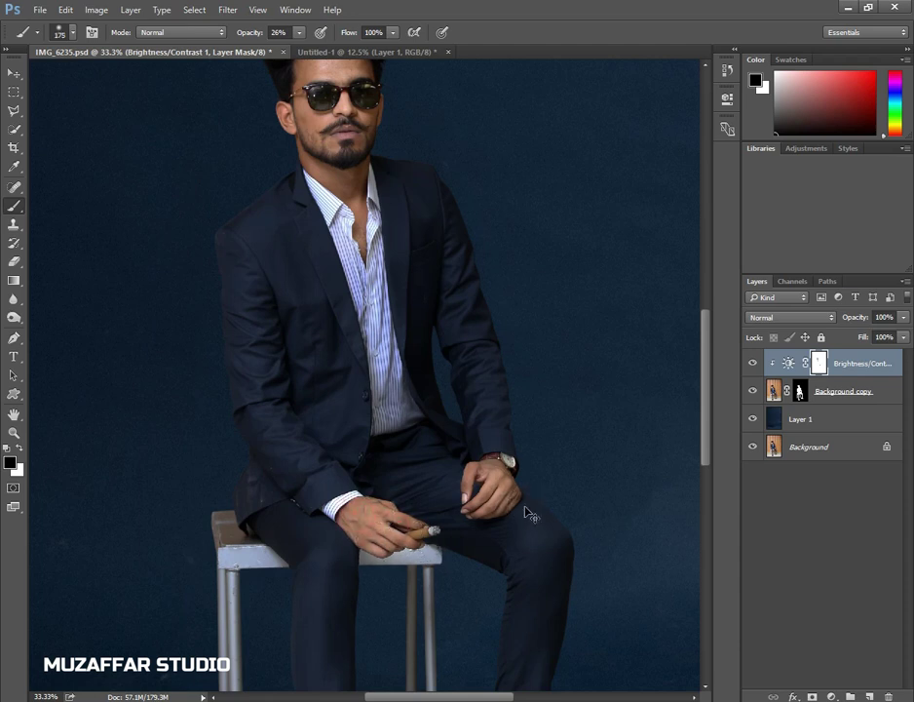
{"action": "key", "text": "ctrl+minus"}
{"action": "key", "text": "ctrl+minus"}
{"action": "key", "text": "ctrl+minus"}
{"action": "key", "text": "ctrl+plus"}
{"action": "scroll", "coordinate": [418, 515], "scroll_direction": "down", "scroll_amount": 3}
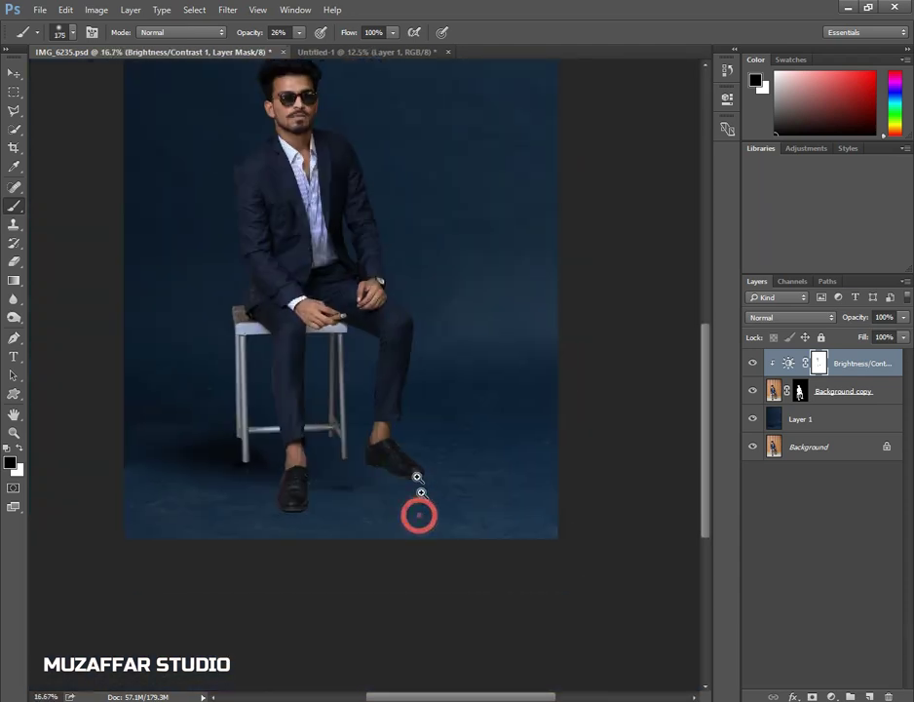
{"action": "scroll", "coordinate": [409, 480], "scroll_direction": "up", "scroll_amount": 2}
{"action": "key", "text": "bracketleft"}
{"action": "key", "text": "bracketleft"}
- Paint the mask over both ankles to restore lighter skin, then zoom out
{"action": "left_click_drag", "start_coordinate": [396, 491], "coordinate": [385, 504]}
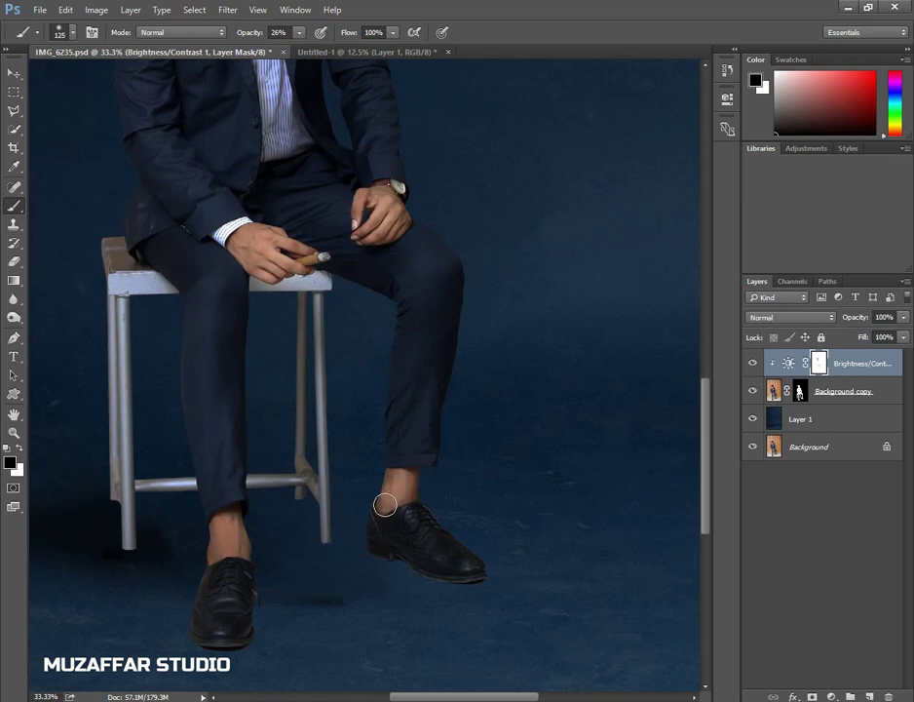
{"action": "left_click", "coordinate": [410, 495]}
{"action": "key", "text": "bracketright"}
{"action": "left_click", "coordinate": [392, 473]}
{"action": "key", "text": "bracketright"}
{"action": "left_click", "coordinate": [219, 527]}
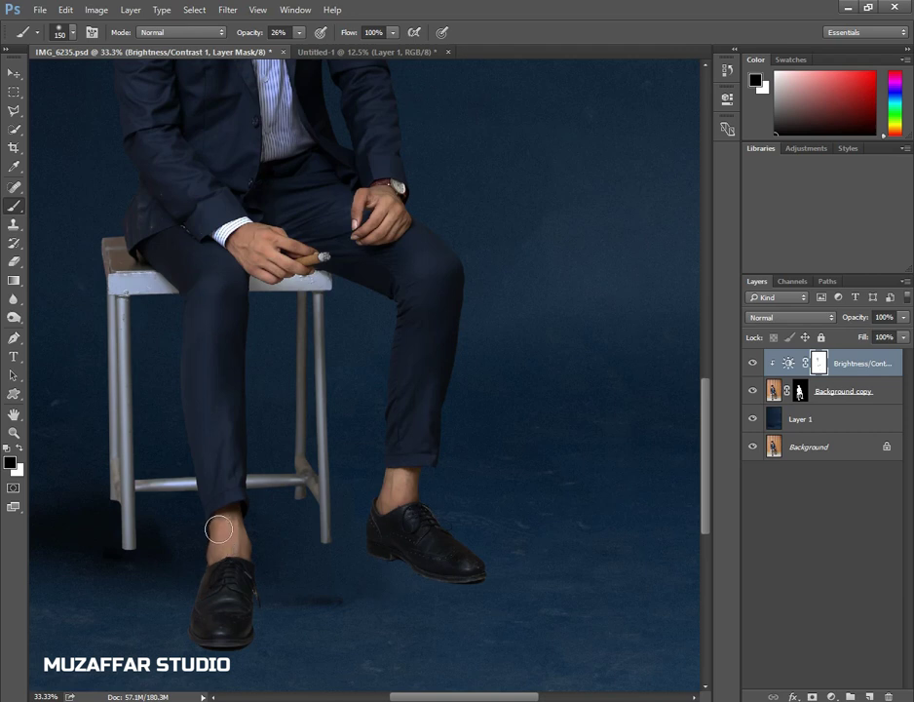
{"action": "left_click", "coordinate": [246, 546]}
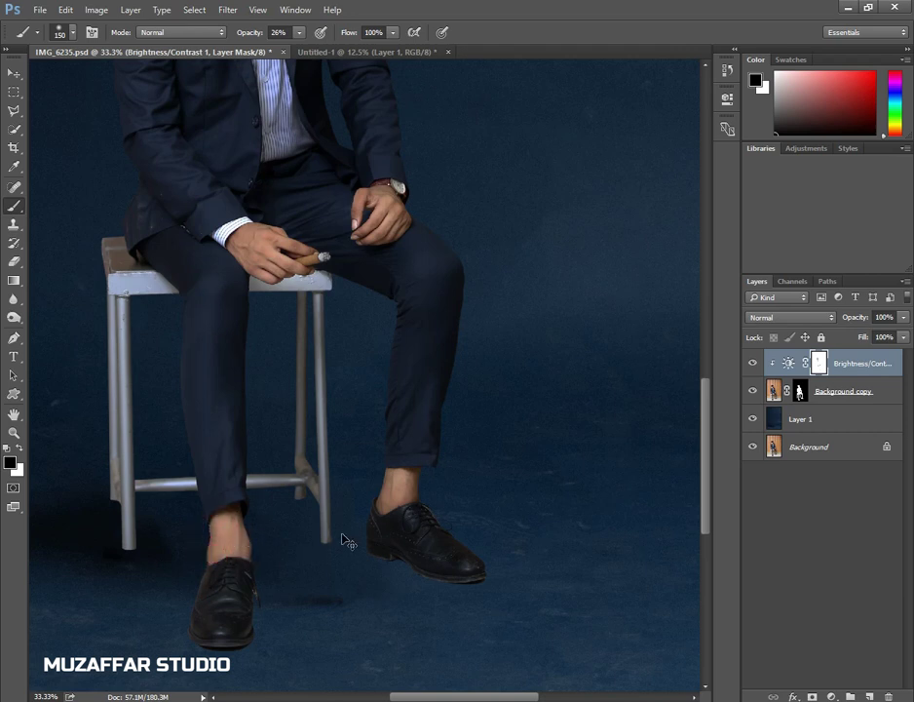
{"action": "key", "text": "ctrl+minus"}
{"action": "key", "text": "ctrl+minus"}
{"action": "key", "text": "ctrl+minus"}
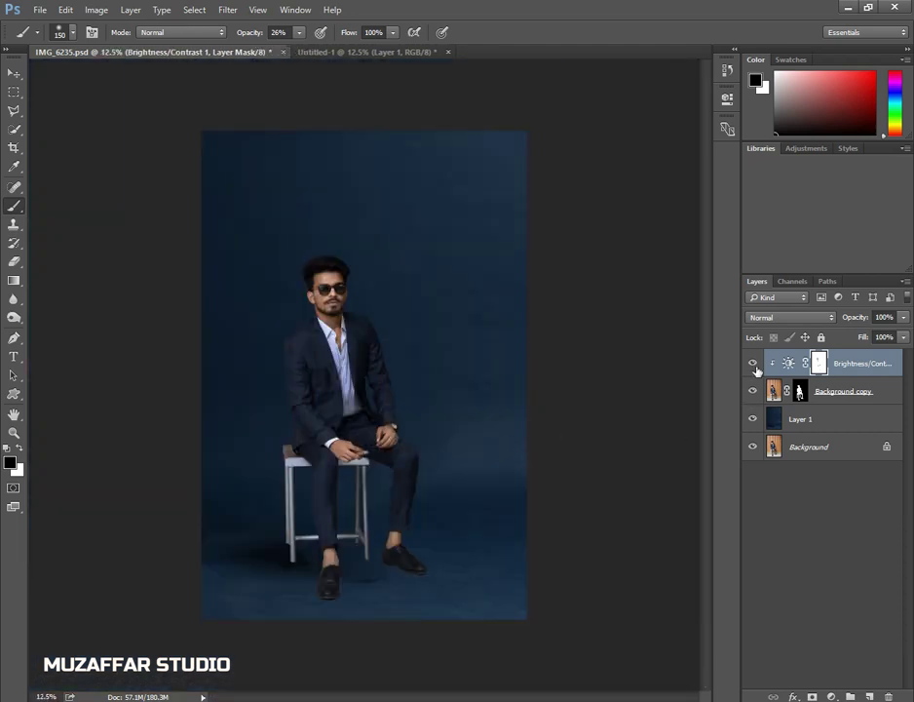
- Toggle the adjustment to compare, then select Layer 1 and swap the colours
{"action": "left_click", "coordinate": [753, 363]}
{"action": "left_click", "coordinate": [753, 363]}
{"action": "left_click", "coordinate": [797, 419]}
{"action": "key", "text": "x"}
- Add a Brightness/Contrast layer clipped to Layer 1 at brightness -20, contrast -6
{"action": "left_click", "coordinate": [832, 696]}
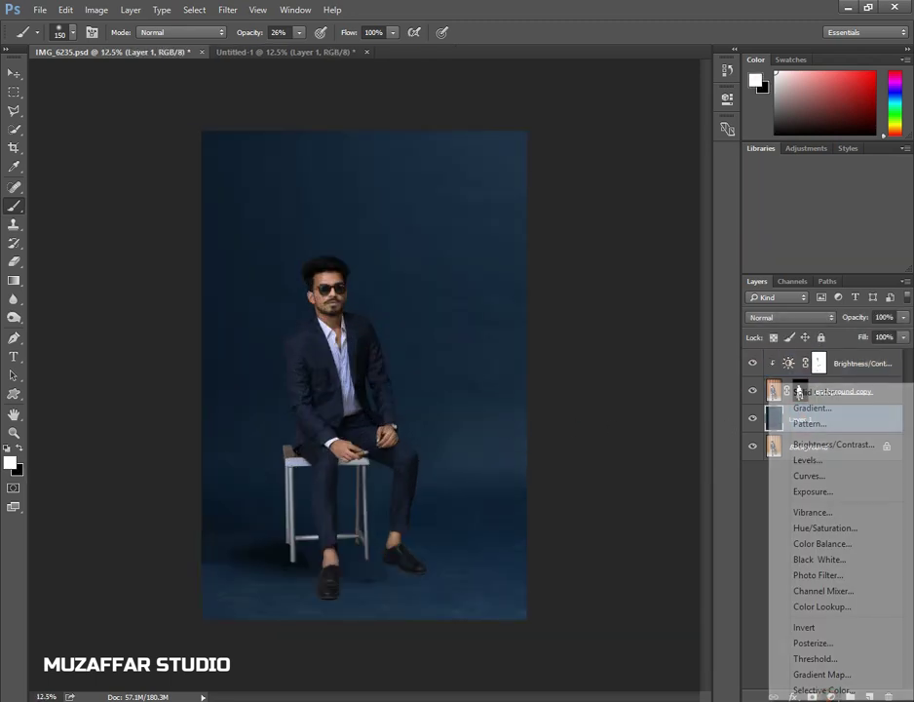
{"action": "left_click", "coordinate": [825, 444]}
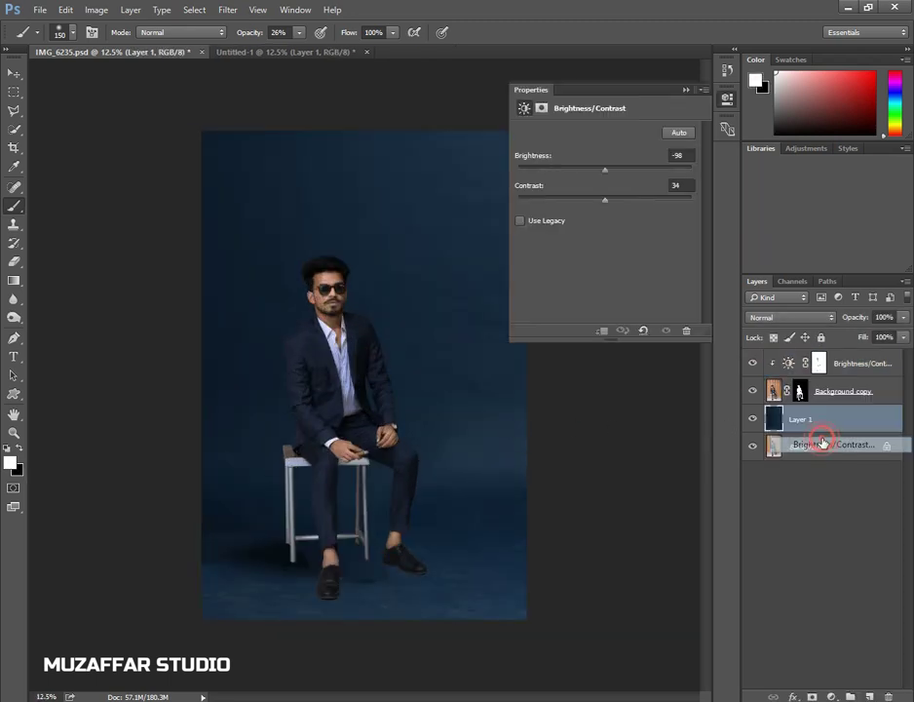
{"action": "left_click", "coordinate": [603, 329]}
{"action": "mouse_move", "coordinate": [605, 169]}
{"action": "left_mouse_down"}
{"action": "mouse_move", "coordinate": [586, 171]}
{"action": "mouse_move", "coordinate": [591, 180]}
{"action": "left_mouse_up"}
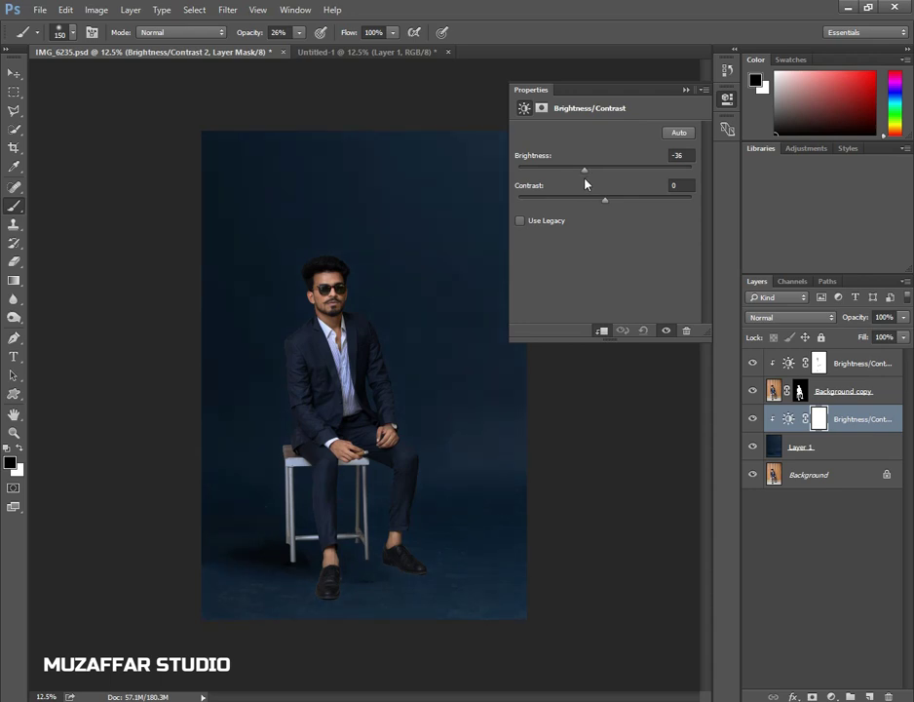
{"action": "mouse_move", "coordinate": [606, 201]}
{"action": "left_mouse_down"}
{"action": "mouse_move", "coordinate": [592, 206]}
{"action": "mouse_move", "coordinate": [610, 204]}
{"action": "left_mouse_up"}
{"action": "left_click_drag", "start_coordinate": [588, 174], "coordinate": [595, 176]}
{"action": "left_click", "coordinate": [687, 90]}
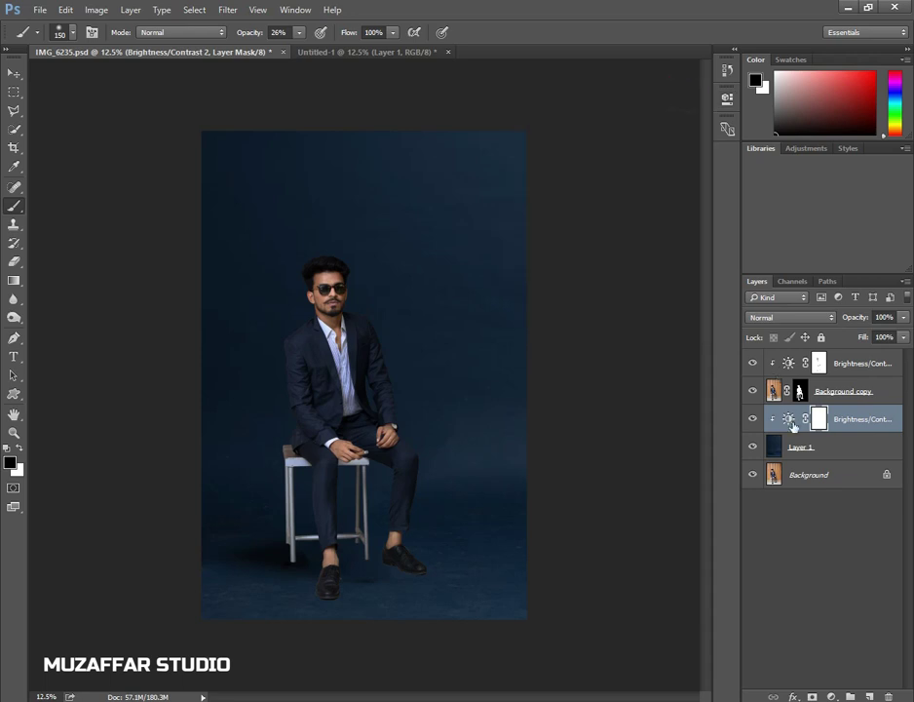
{"action": "left_click", "coordinate": [815, 366]}
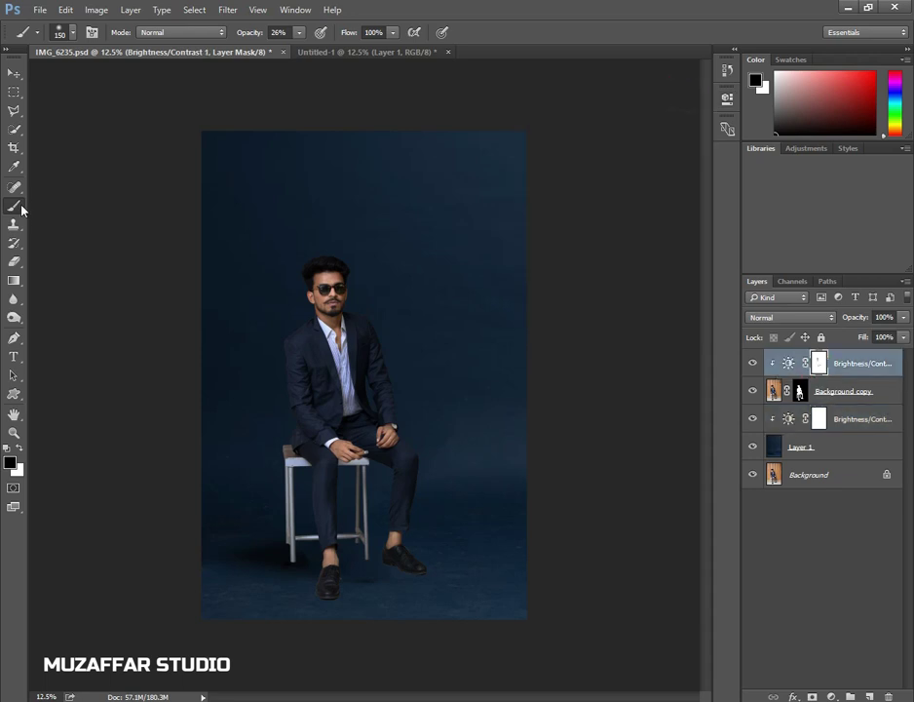
{"action": "key", "text": "ctrl+plus"}
{"action": "key", "text": "bracketright"}
{"action": "key", "text": "bracketright"}
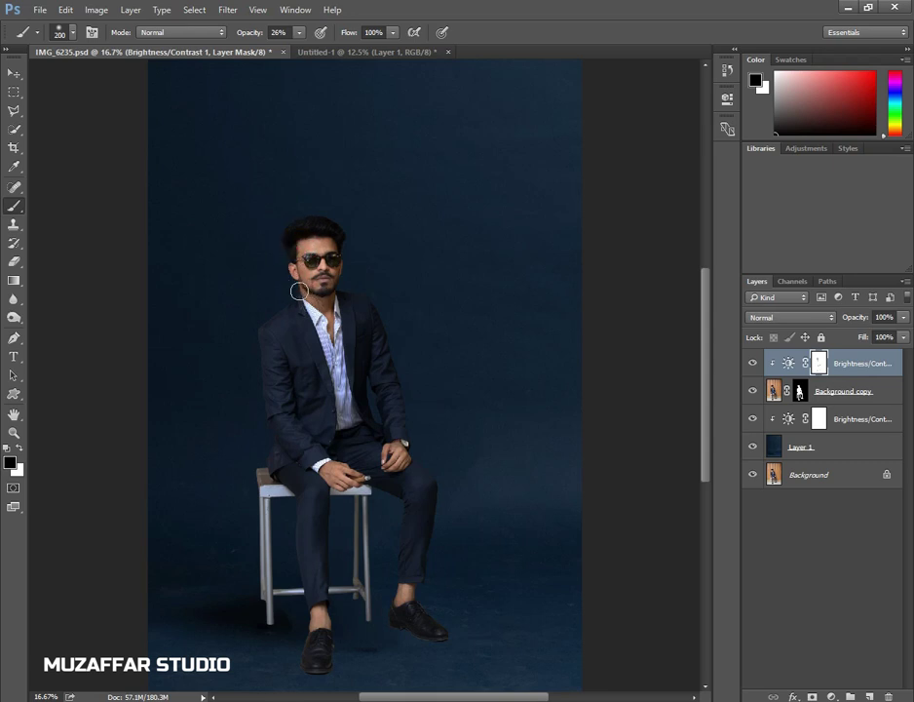
{"action": "left_click_drag", "start_coordinate": [305, 307], "coordinate": [330, 337]}
{"action": "left_click", "coordinate": [392, 444]}
{"action": "key", "text": "ctrl+minus"}
{"action": "key", "text": "ctrl+minus"}
{"action": "key", "text": "ctrl+plus"}
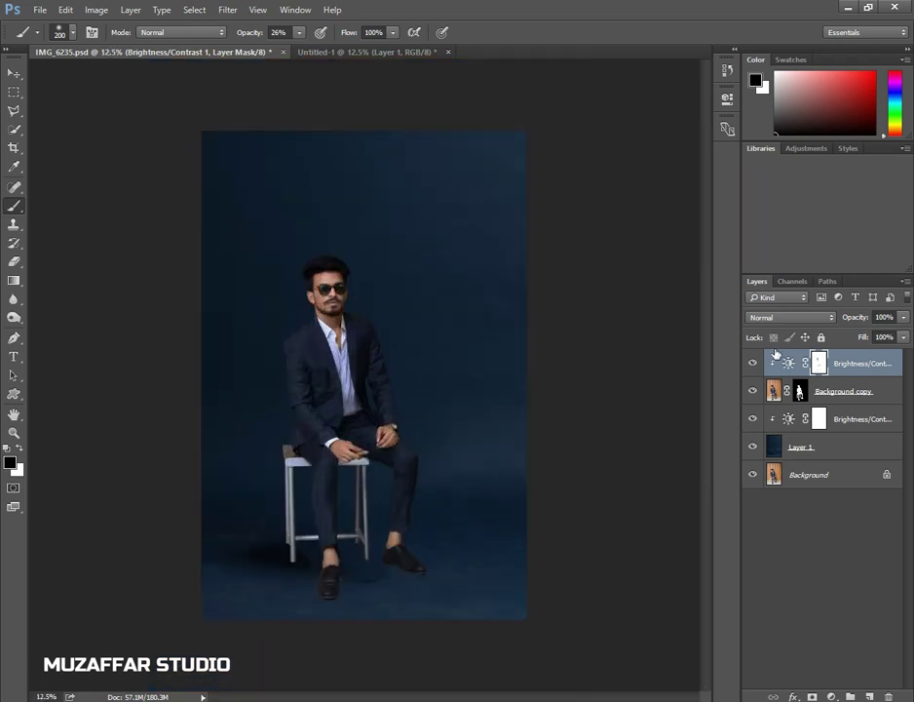
{"action": "left_click", "coordinate": [753, 363]}
{"action": "left_click", "coordinate": [752, 418]}
{"action": "left_click", "coordinate": [822, 450]}
{"action": "left_click", "coordinate": [824, 420]}
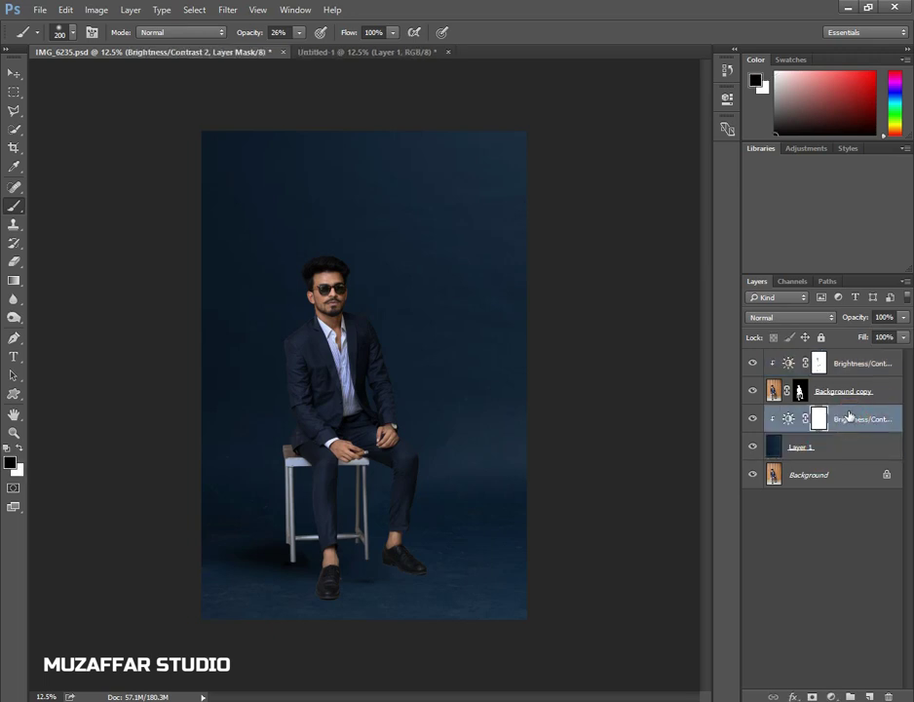
{"action": "left_click", "coordinate": [848, 396]}
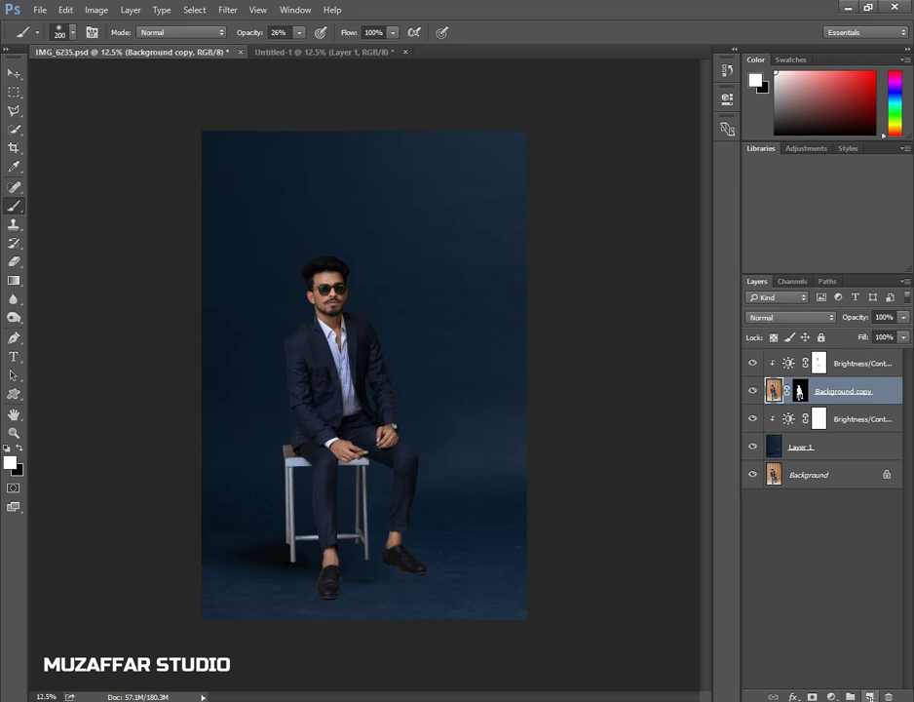
- Add Layer 2 below Background copy and prepare a black brush at 100% opacity, size 90
{"action": "left_click", "coordinate": [870, 697]}
{"action": "left_click_drag", "start_coordinate": [804, 395], "coordinate": [798, 426]}
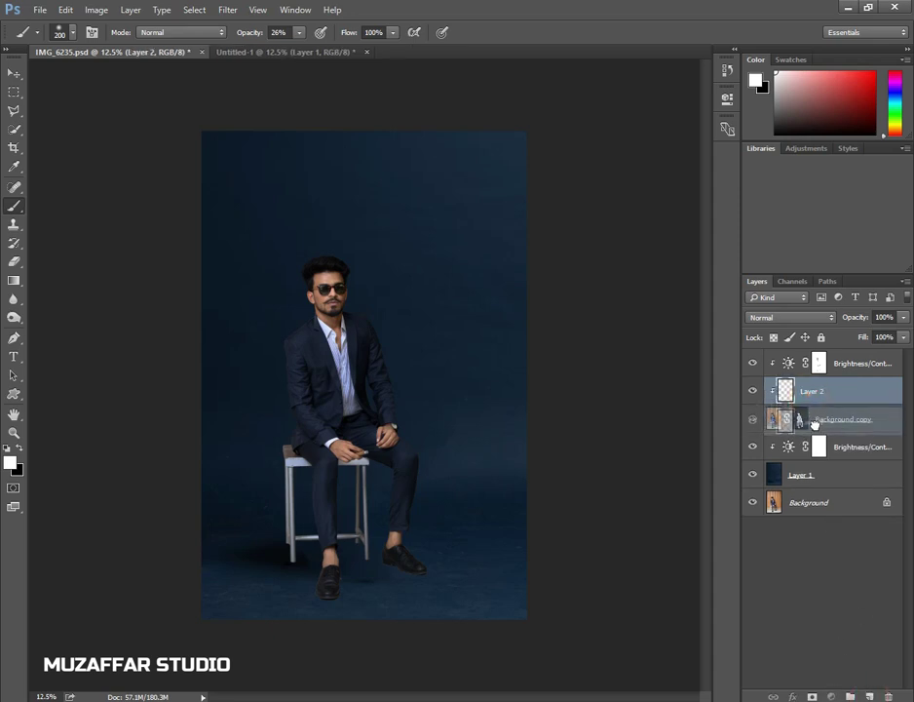
{"action": "left_click", "coordinate": [16, 202]}
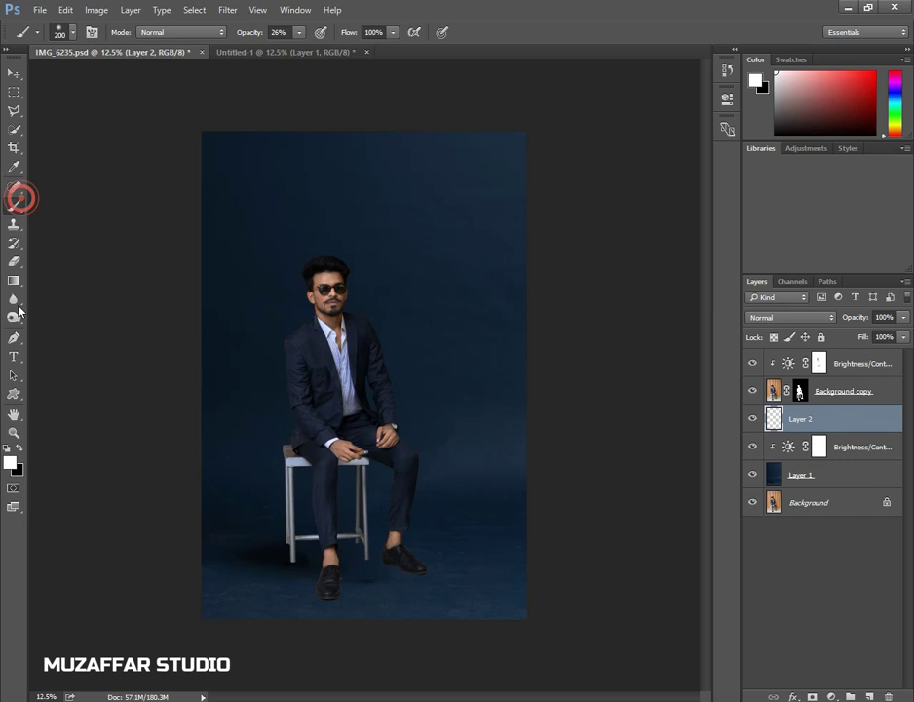
{"action": "left_click", "coordinate": [11, 461]}
{"action": "left_click", "coordinate": [310, 326]}
{"action": "left_click", "coordinate": [595, 174]}
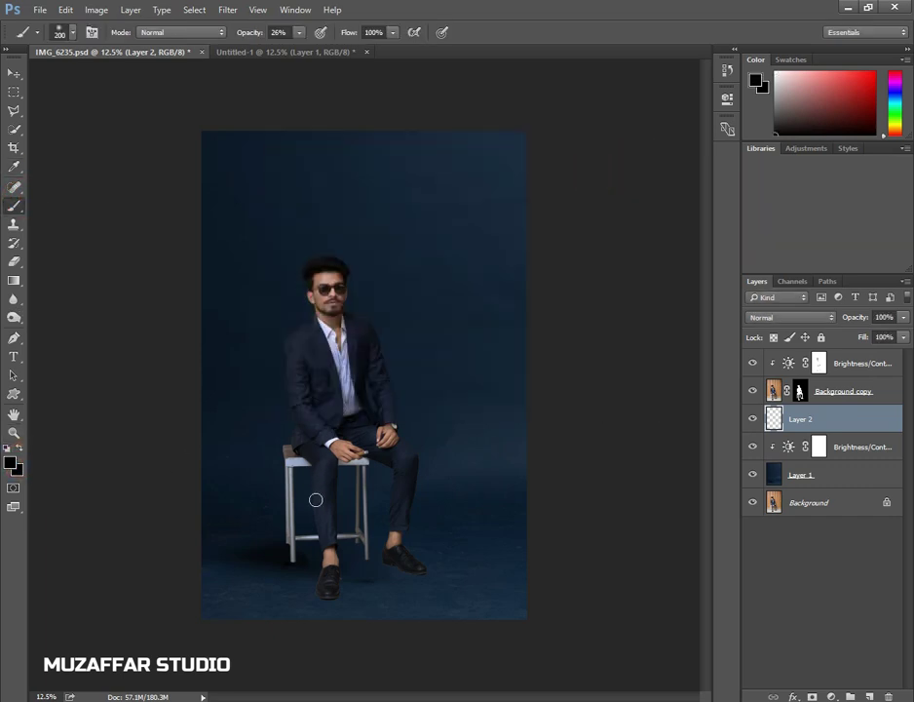
{"action": "scroll", "coordinate": [317, 497], "scroll_direction": "up", "scroll_amount": 2}
{"action": "scroll", "coordinate": [386, 454], "scroll_direction": "up", "scroll_amount": 1}
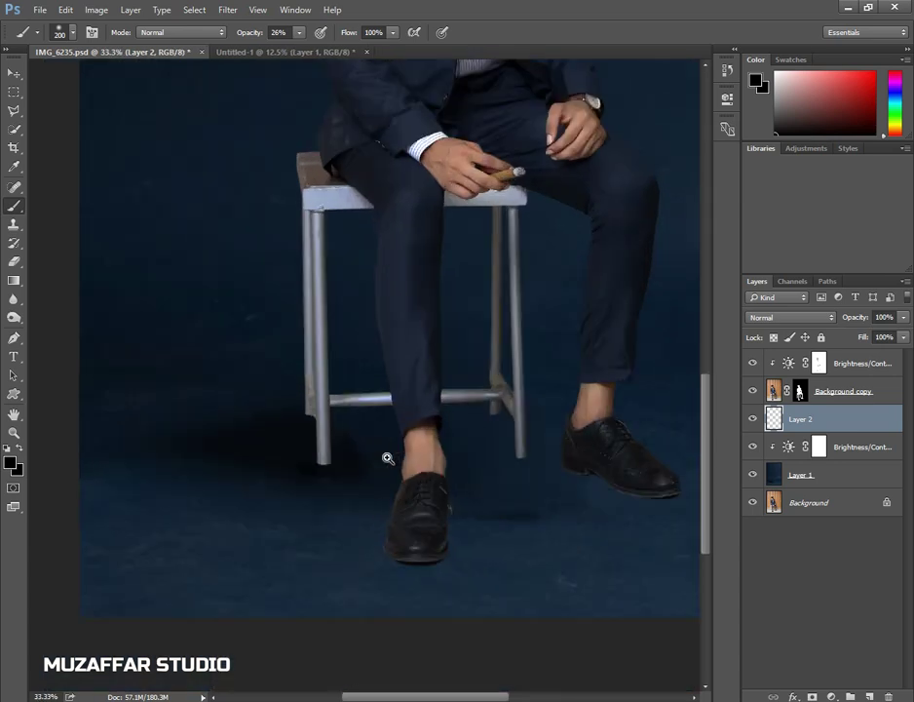
{"action": "scroll", "coordinate": [388, 459], "scroll_direction": "up", "scroll_amount": 1}
{"action": "key", "text": "bracketleft"}
{"action": "key", "text": "bracketleft"}
{"action": "key", "text": "bracketleft"}
{"action": "left_click", "coordinate": [299, 32]}
{"action": "left_click_drag", "start_coordinate": [299, 48], "coordinate": [402, 67]}
{"action": "key", "text": "bracketleft"}
- Paint dark floor shadows under the stool legs, heel and lower crossbar on Layer 2
{"action": "left_click", "coordinate": [243, 487]}
{"action": "left_click_drag", "start_coordinate": [426, 482], "coordinate": [532, 478]}
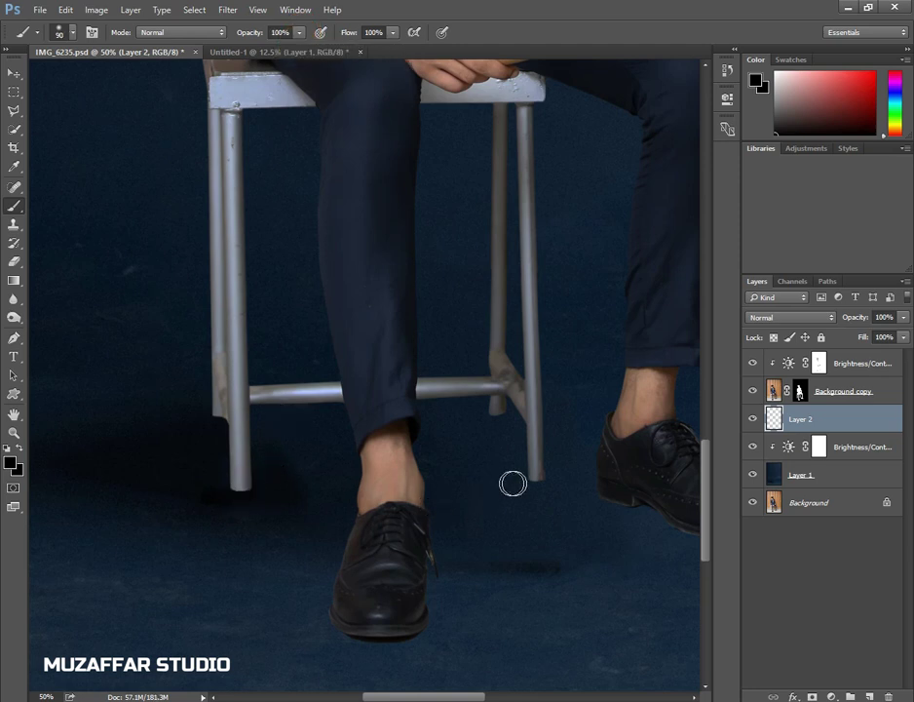
{"action": "left_click", "coordinate": [496, 416]}
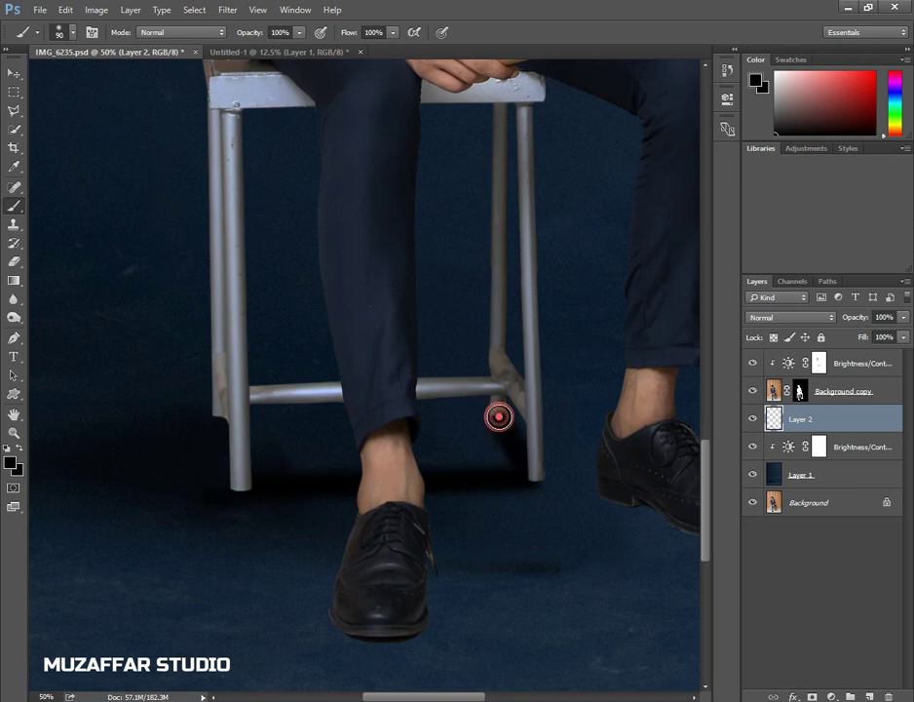
{"action": "left_click", "coordinate": [223, 417], "text": "shift"}
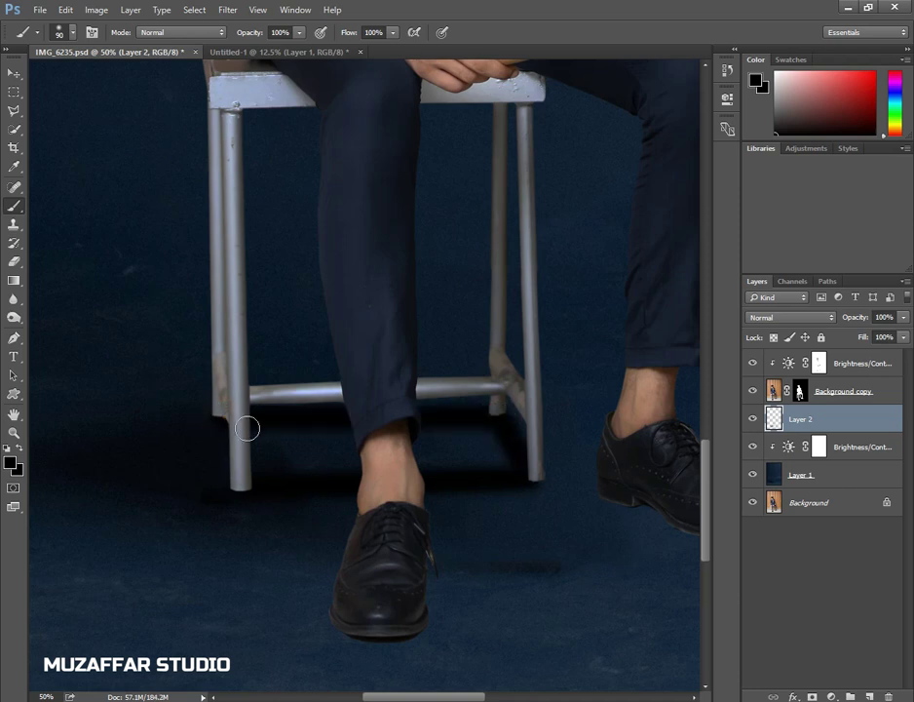
{"action": "key", "text": "bracketright"}
{"action": "key", "text": "bracketright"}
{"action": "key", "text": "bracketright"}
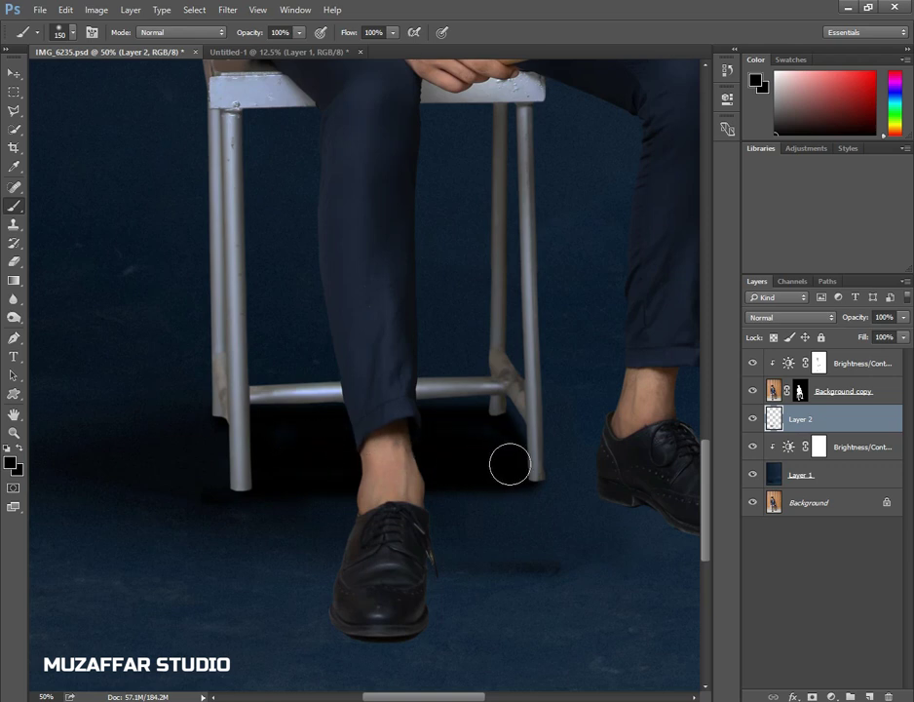
{"action": "left_click", "coordinate": [484, 425]}
{"action": "key", "text": "bracketleft"}
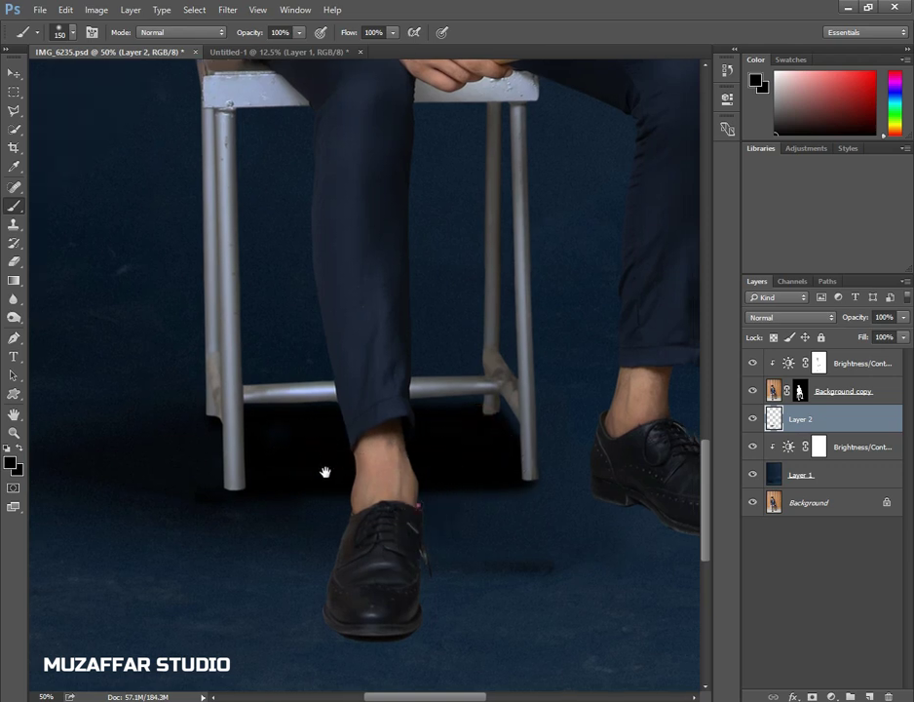
{"action": "left_click_drag", "start_coordinate": [322, 474], "coordinate": [229, 441]}
{"action": "key", "text": "bracketleft"}
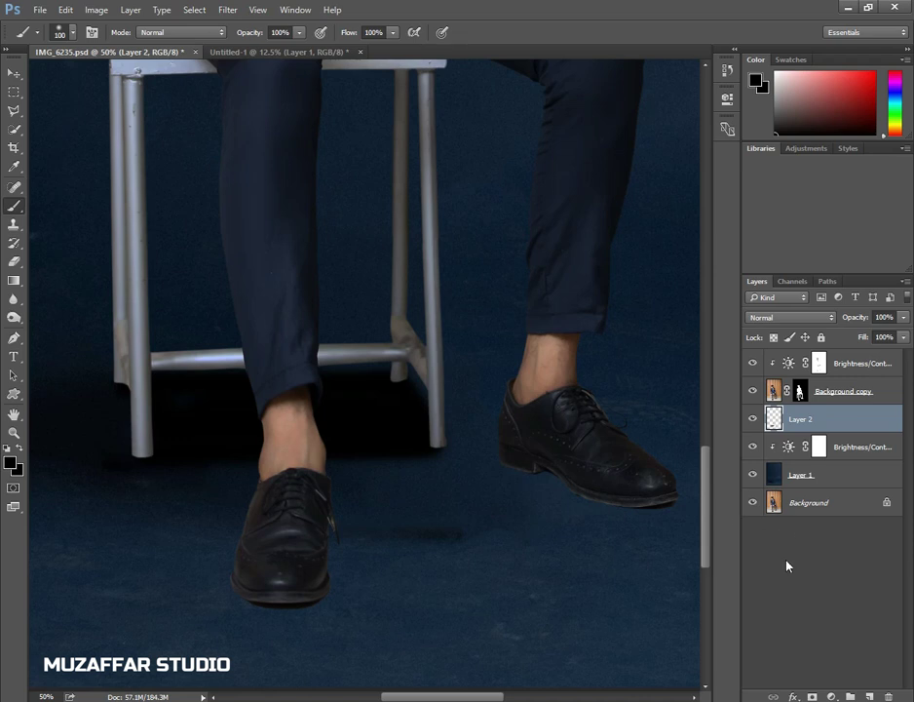
- On a new Layer 3, darken the floor under both shoe soles with an 80 px brush
{"action": "left_click", "coordinate": [867, 695]}
{"action": "key", "text": "bracketleft"}
{"action": "key", "text": "bracketleft"}
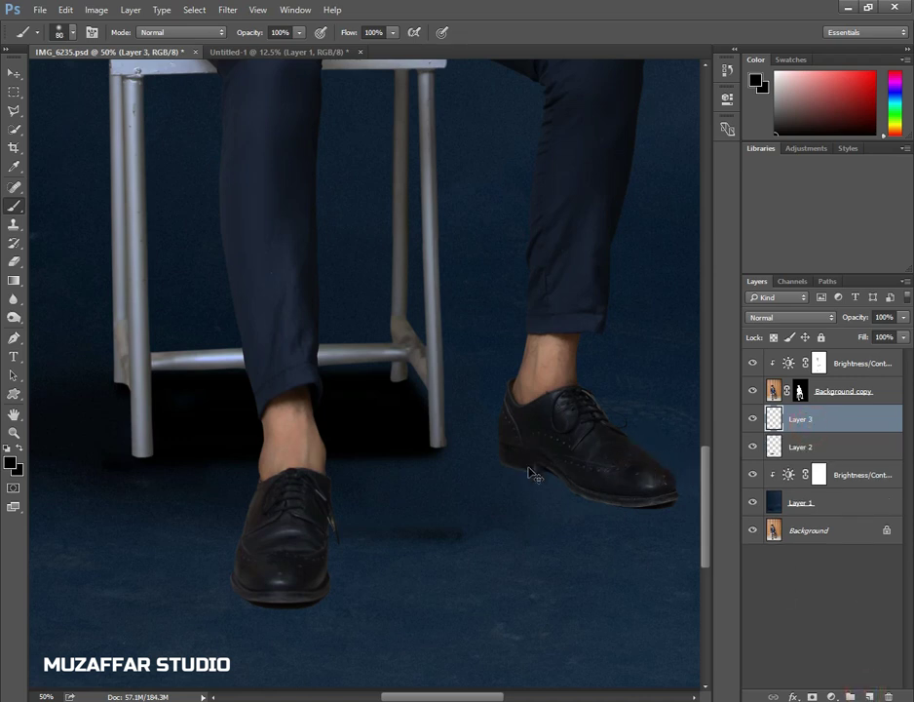
{"action": "key", "text": "bracketleft"}
{"action": "scroll", "coordinate": [531, 473], "scroll_direction": "up", "scroll_amount": 1}
{"action": "left_click_drag", "start_coordinate": [526, 462], "coordinate": [448, 452]}
{"action": "key", "text": "bracketright"}
{"action": "left_click", "coordinate": [425, 454]}
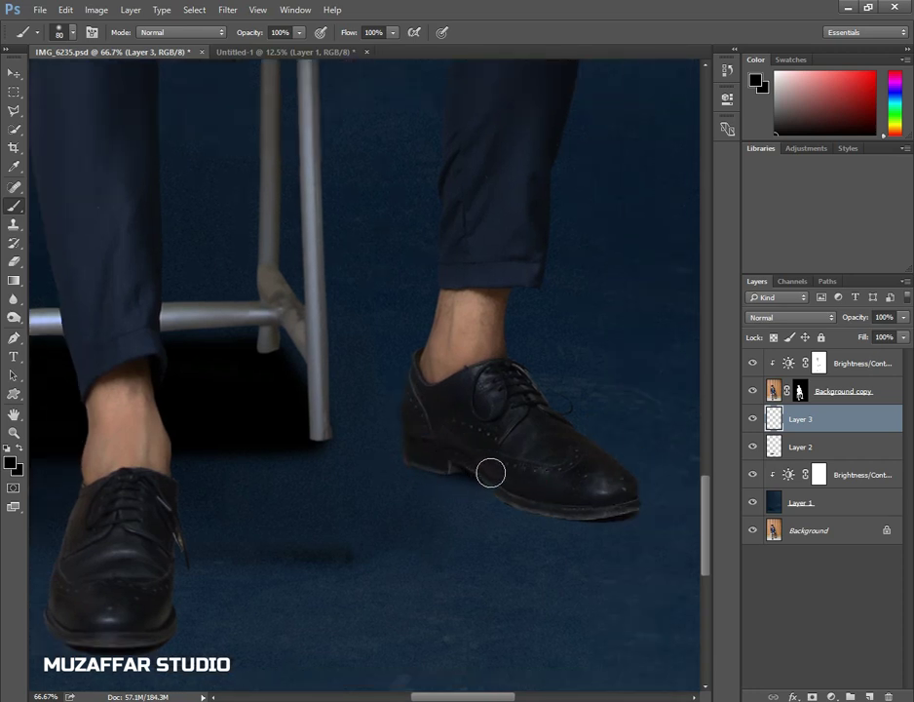
{"action": "mouse_move", "coordinate": [517, 495]}
{"action": "left_mouse_down"}
{"action": "mouse_move", "coordinate": [540, 498]}
{"action": "mouse_move", "coordinate": [602, 427]}
{"action": "left_mouse_up"}
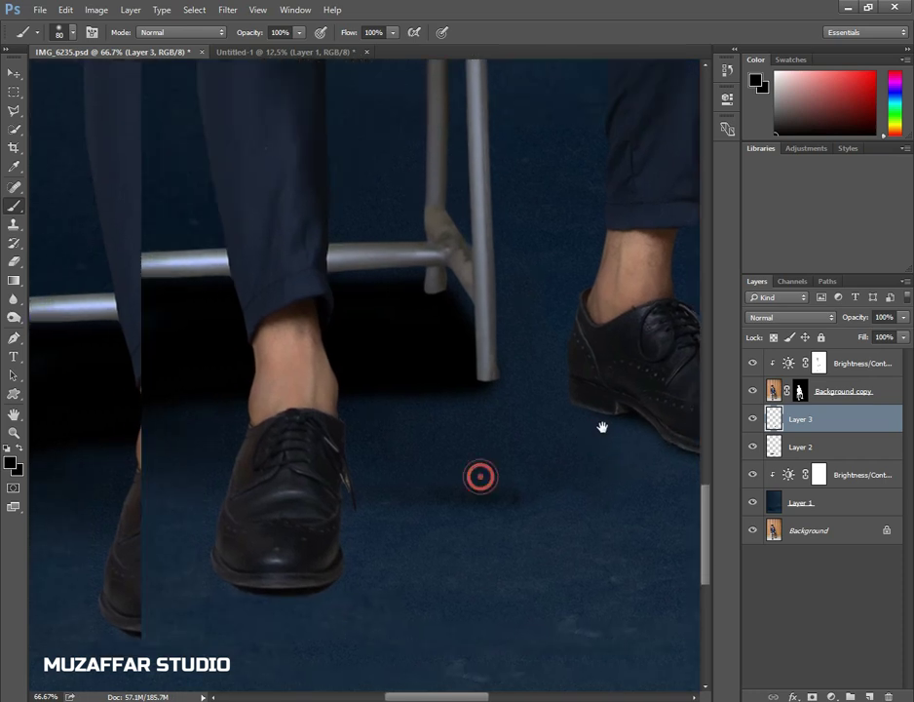
{"action": "left_click", "coordinate": [232, 568]}
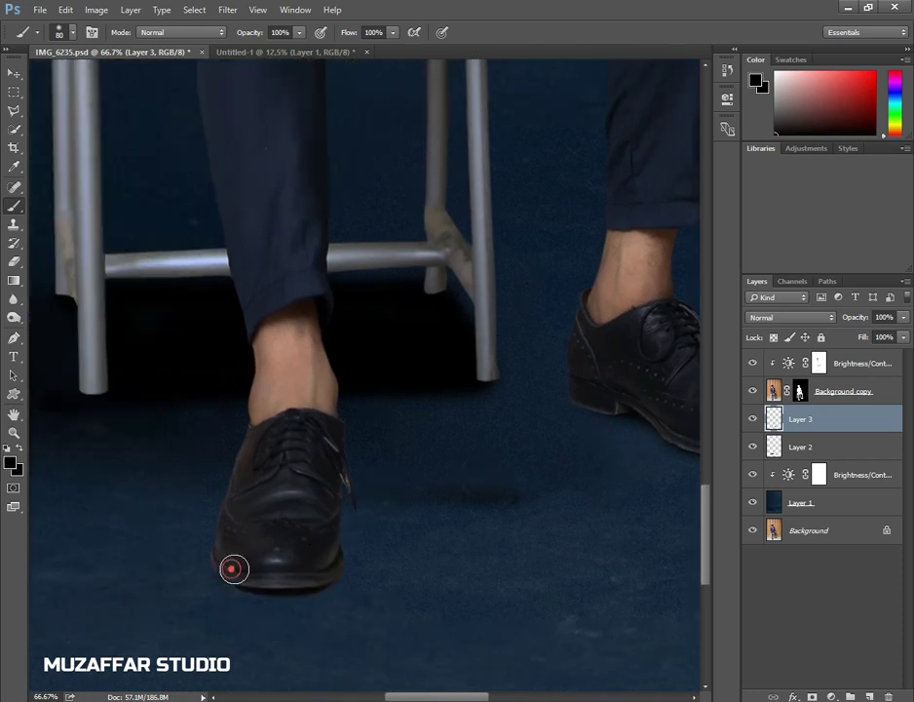
{"action": "left_click_drag", "start_coordinate": [232, 568], "coordinate": [265, 578]}
{"action": "key", "text": "ctrl+minus"}
{"action": "key", "text": "ctrl+minus"}
{"action": "key", "text": "ctrl+minus"}
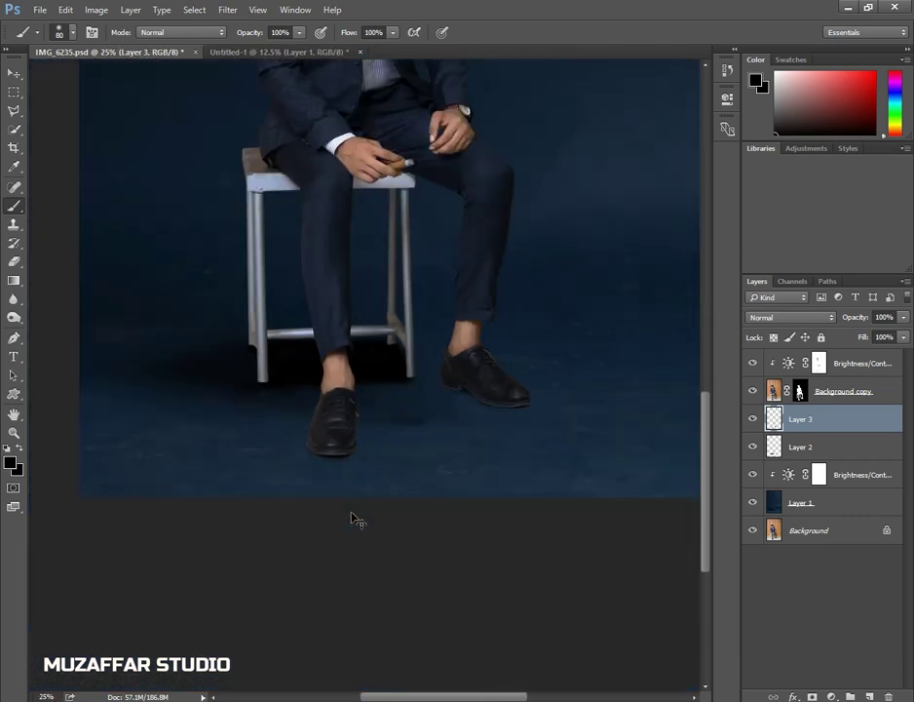
{"action": "key", "text": "ctrl+minus"}
{"action": "key", "text": "ctrl+minus"}
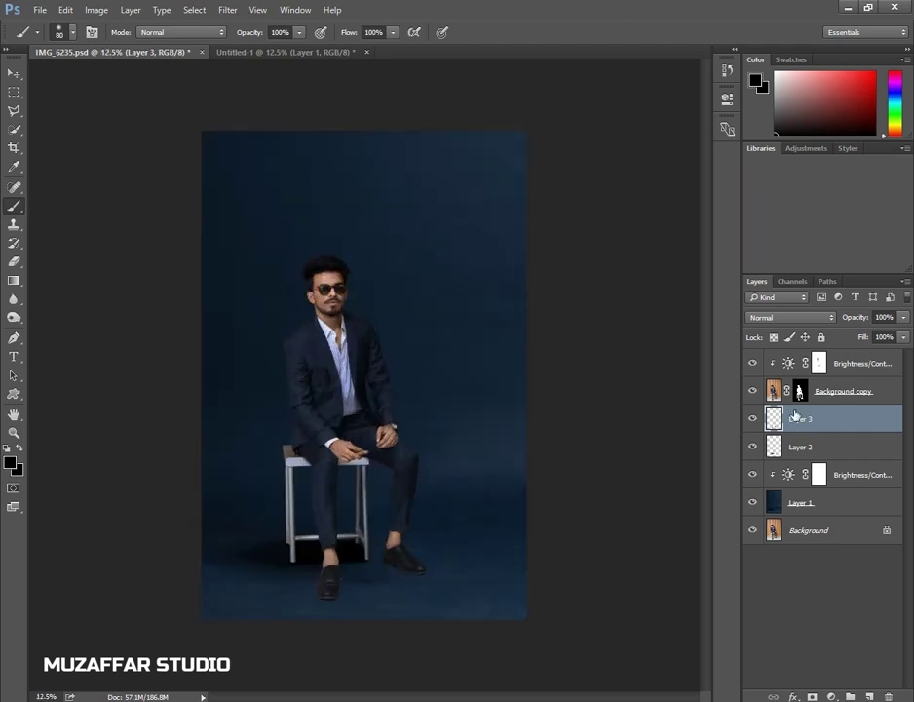
- Select the brightness adjustments, Layer 2 and Layer 1, and group them with Ctrl+G
{"action": "left_click", "coordinate": [849, 365]}
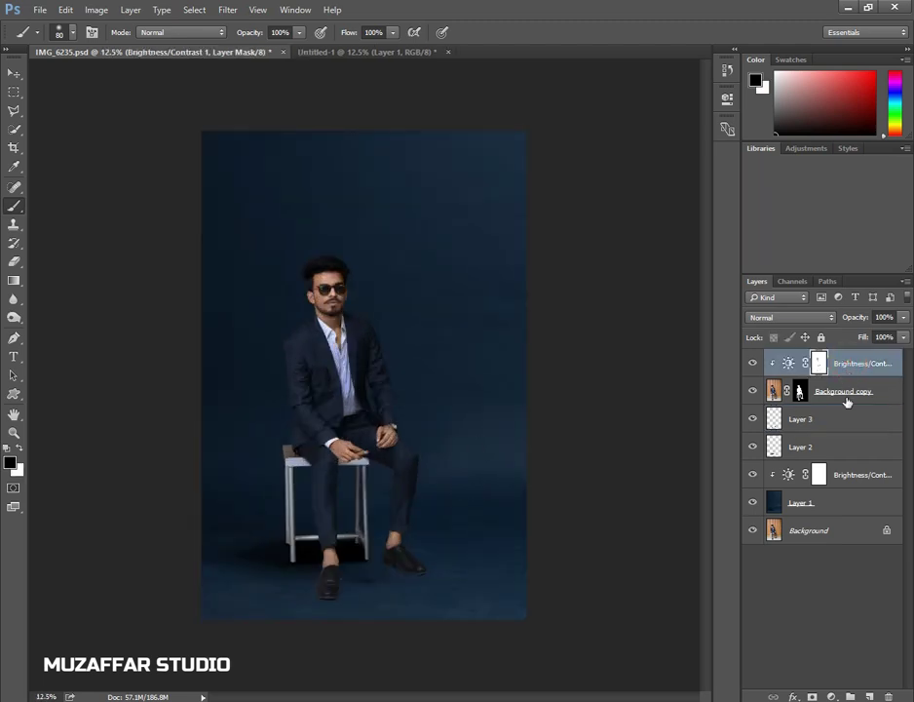
{"action": "left_click", "coordinate": [847, 400], "text": "shift"}
{"action": "left_click", "coordinate": [844, 447], "text": "shift"}
{"action": "left_click", "coordinate": [845, 475], "text": "shift"}
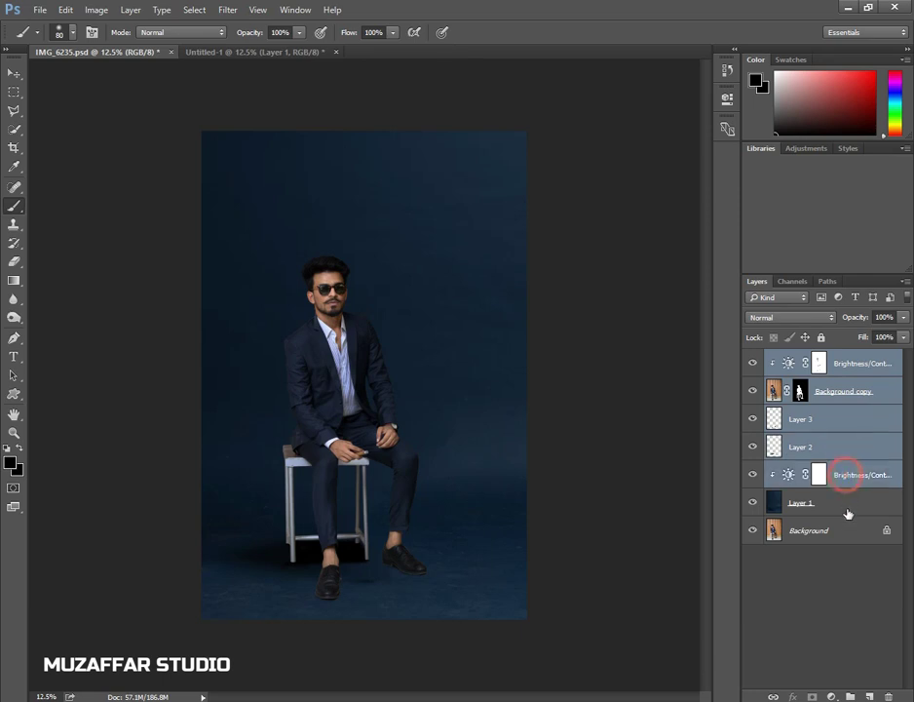
{"action": "left_click", "coordinate": [841, 449]}
{"action": "left_click", "coordinate": [847, 419]}
{"action": "left_click", "coordinate": [849, 364]}
{"action": "left_click", "coordinate": [847, 391], "text": "shift"}
{"action": "left_click", "coordinate": [846, 418], "text": "shift"}
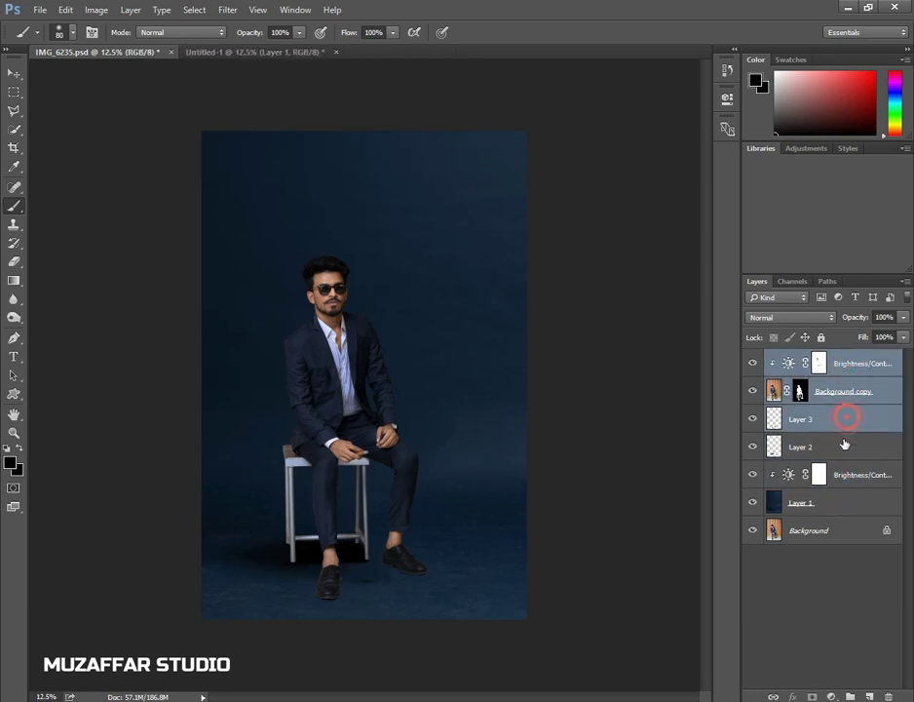
{"action": "left_click", "coordinate": [844, 447], "text": "shift"}
{"action": "left_click", "coordinate": [846, 474], "text": "shift"}
{"action": "left_click", "coordinate": [848, 504], "text": "shift"}
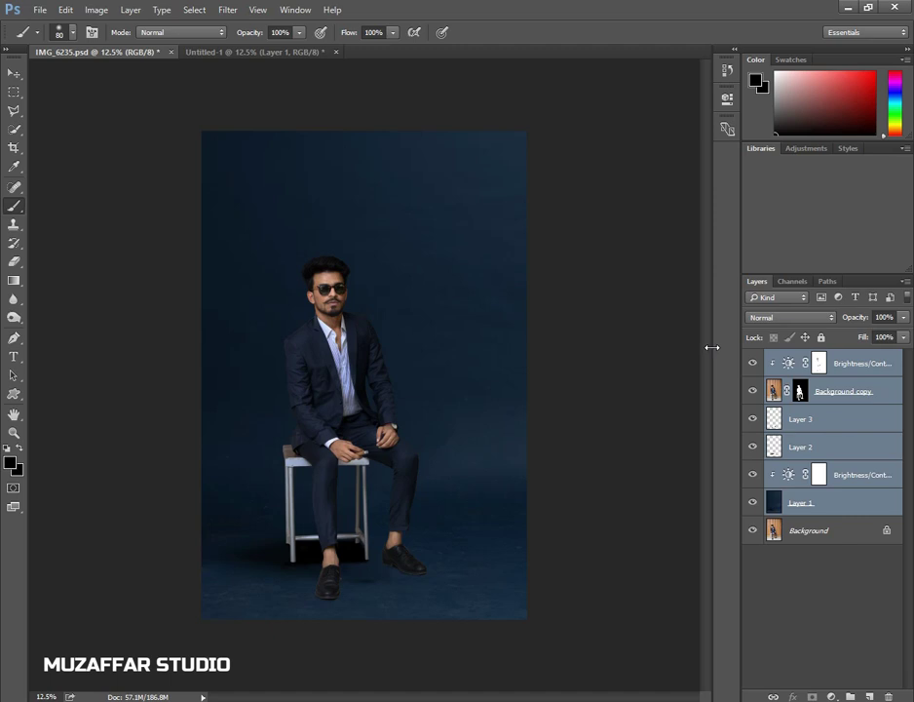
{"action": "key", "text": "ctrl+g"}
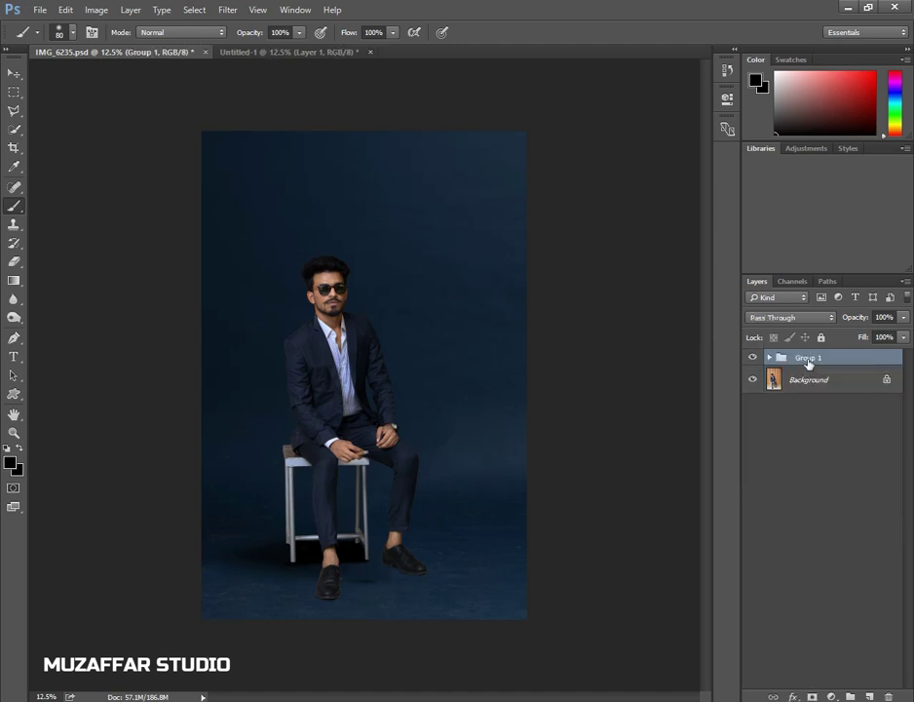
- Rename the new group to '1' and expand it to show its layers
{"action": "double_click", "coordinate": [823, 359]}
{"action": "type", "text": "1"}
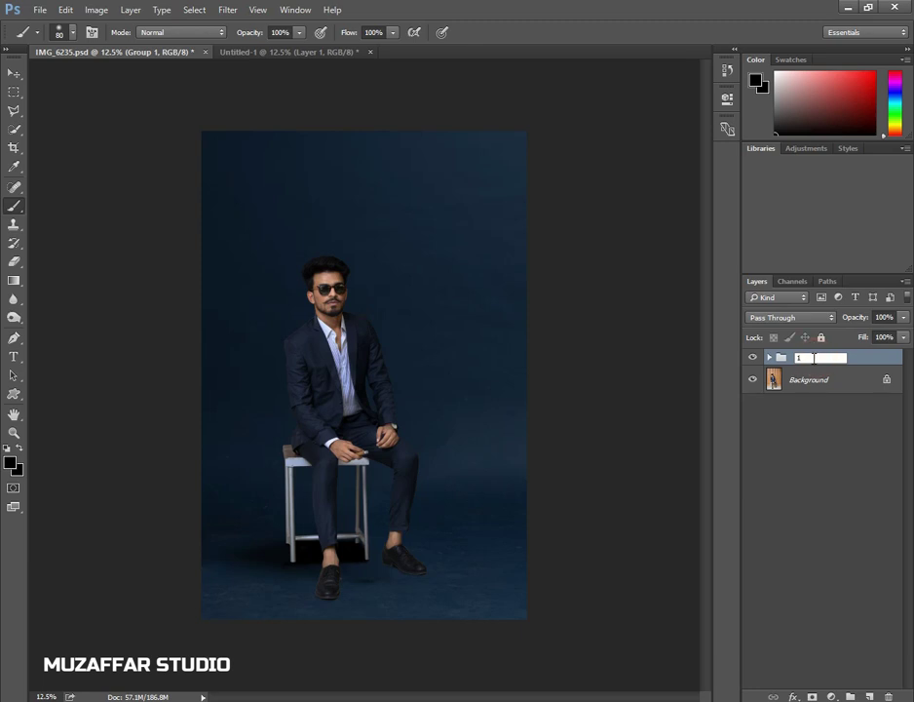
{"action": "left_click", "coordinate": [829, 364]}
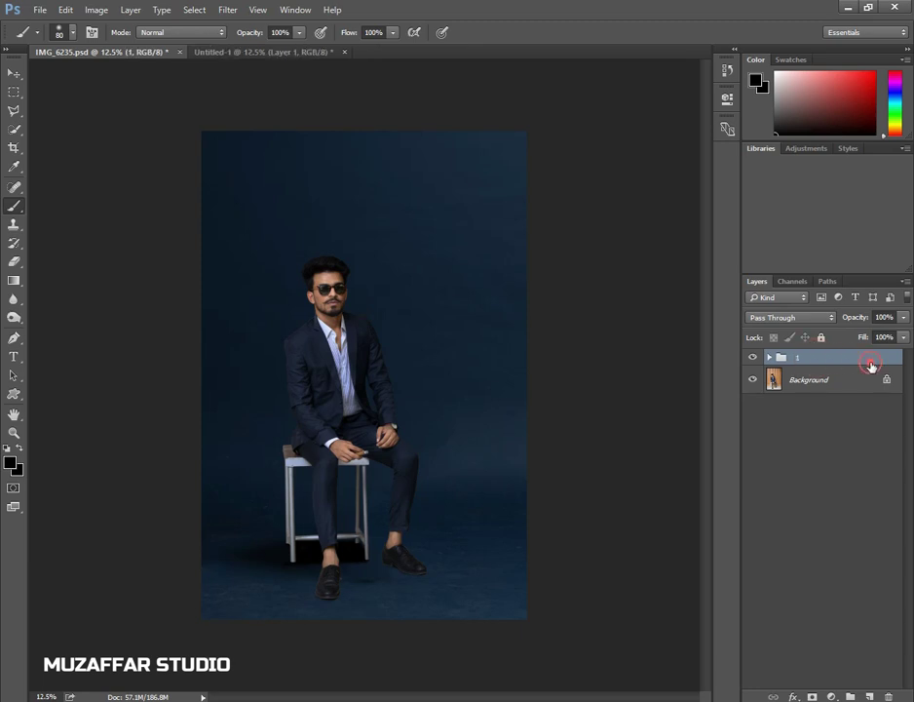
{"action": "right_click", "coordinate": [760, 363]}
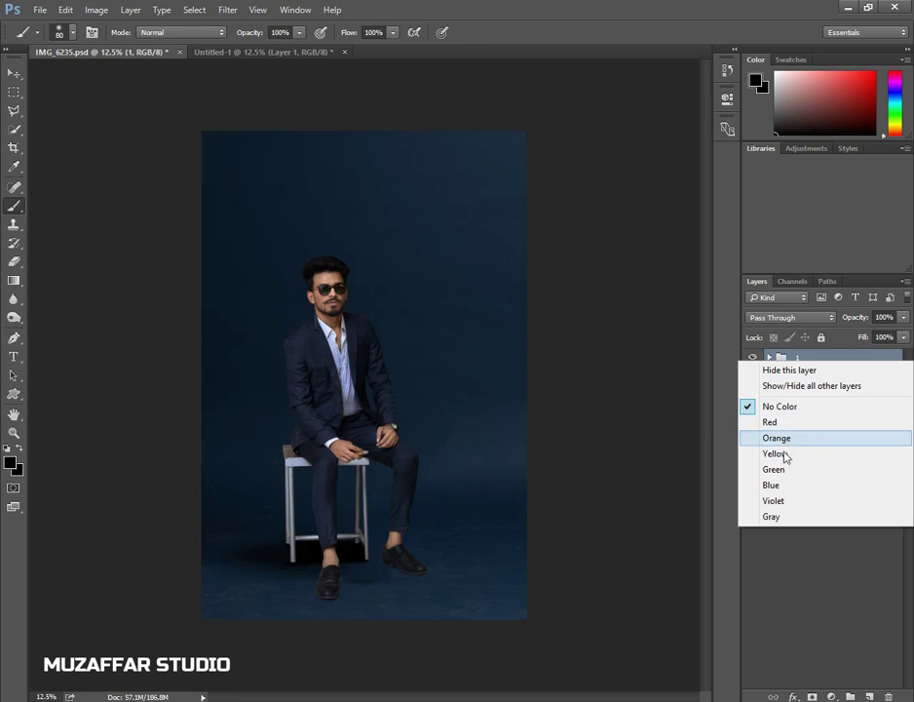
{"action": "left_click", "coordinate": [817, 362]}
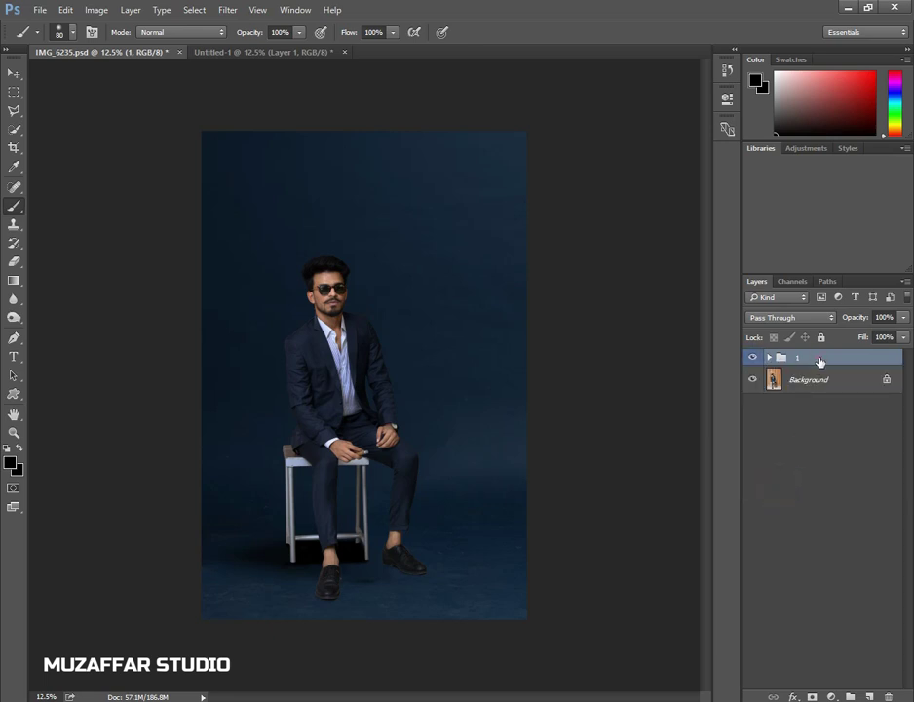
{"action": "left_click", "coordinate": [771, 359]}
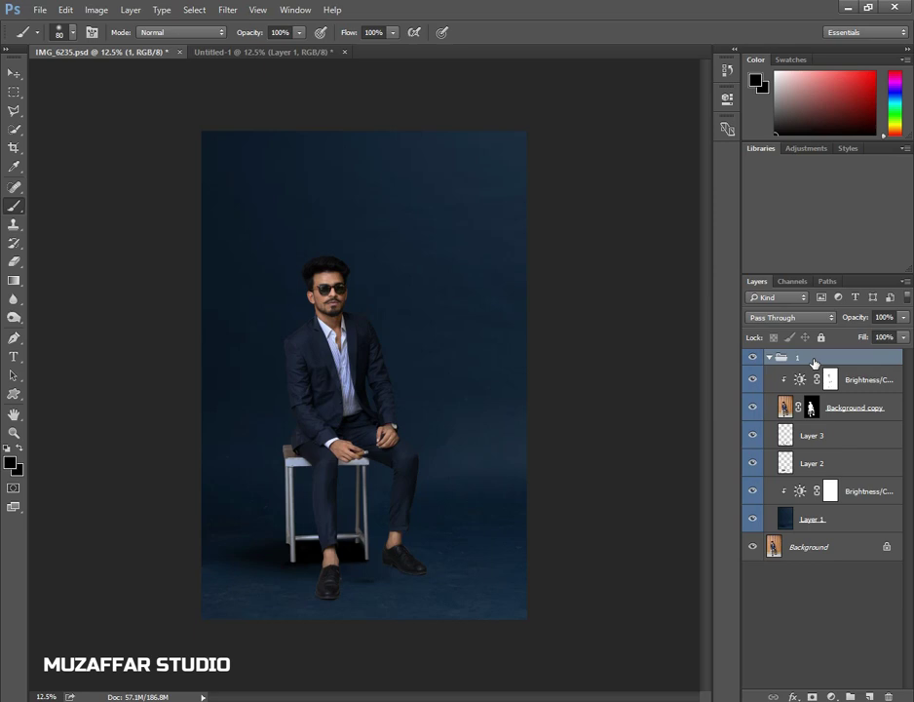
- Stamp all visible layers into a new Layer 4, then collapse and hide group 1
{"action": "key", "text": "ctrl+alt+shift+e"}
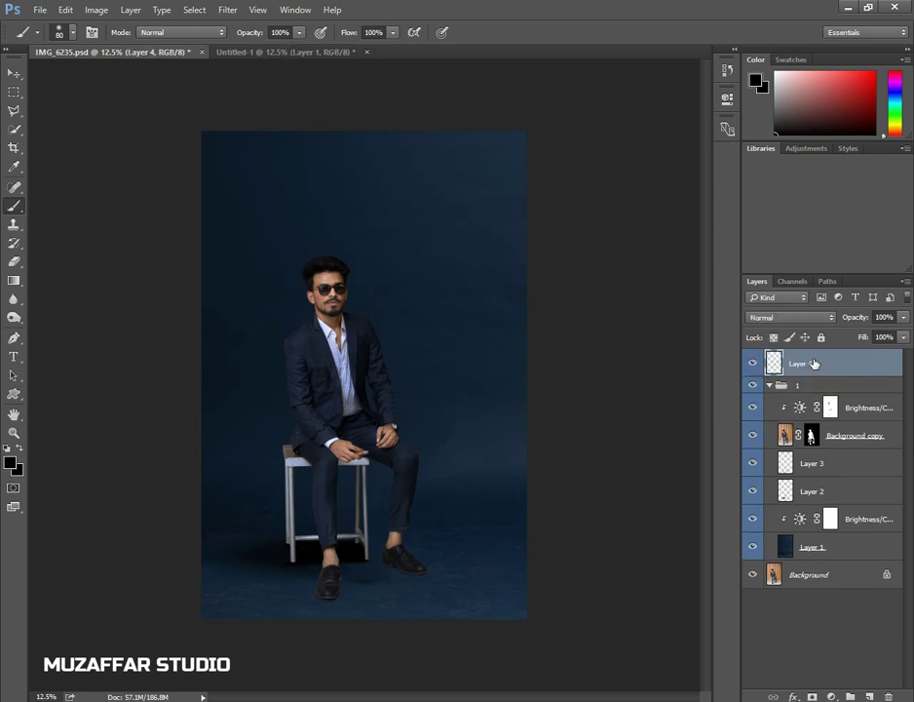
{"action": "left_click", "coordinate": [769, 386]}
{"action": "left_click", "coordinate": [753, 386]}
{"action": "scroll", "coordinate": [351, 306], "scroll_direction": "down", "scroll_amount": 2}
{"action": "scroll", "coordinate": [356, 300], "scroll_direction": "up", "scroll_amount": 3}
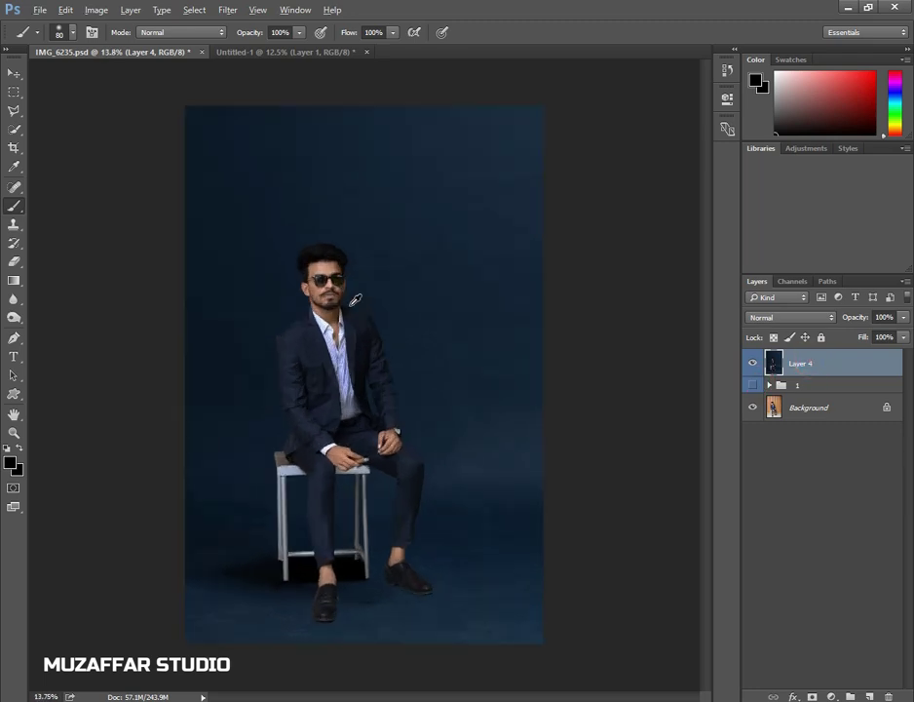
{"action": "scroll", "coordinate": [358, 296], "scroll_direction": "up", "scroll_amount": 1}
{"action": "key", "text": "alt"}
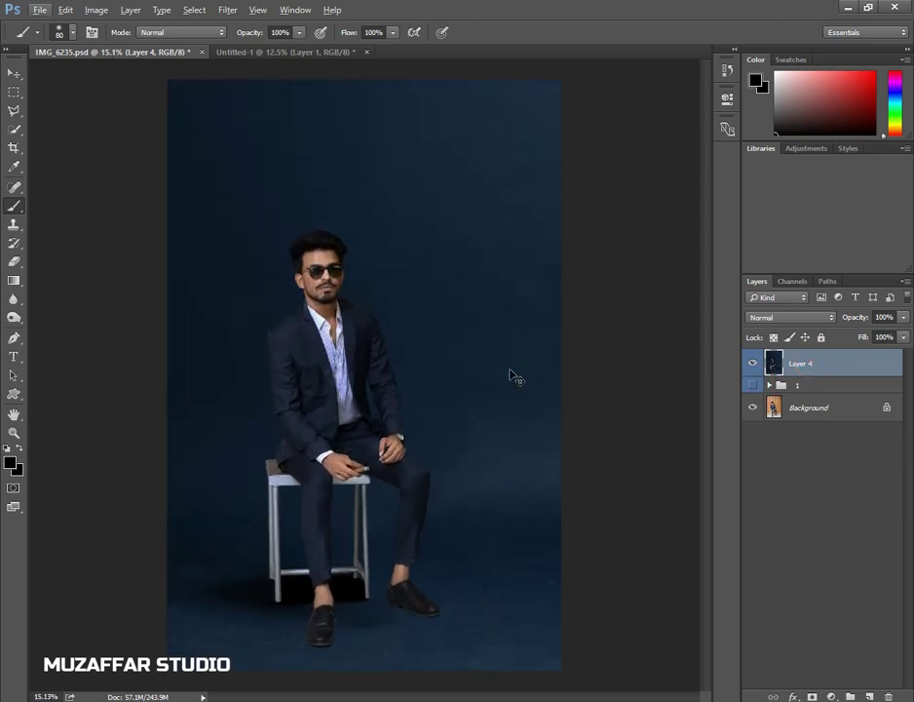
{"action": "key", "text": "alt"}
- Duplicate Layer 4 as Layer 4 copy and apply the Camera Raw Filter to it
{"action": "key", "text": "ctrl+j"}
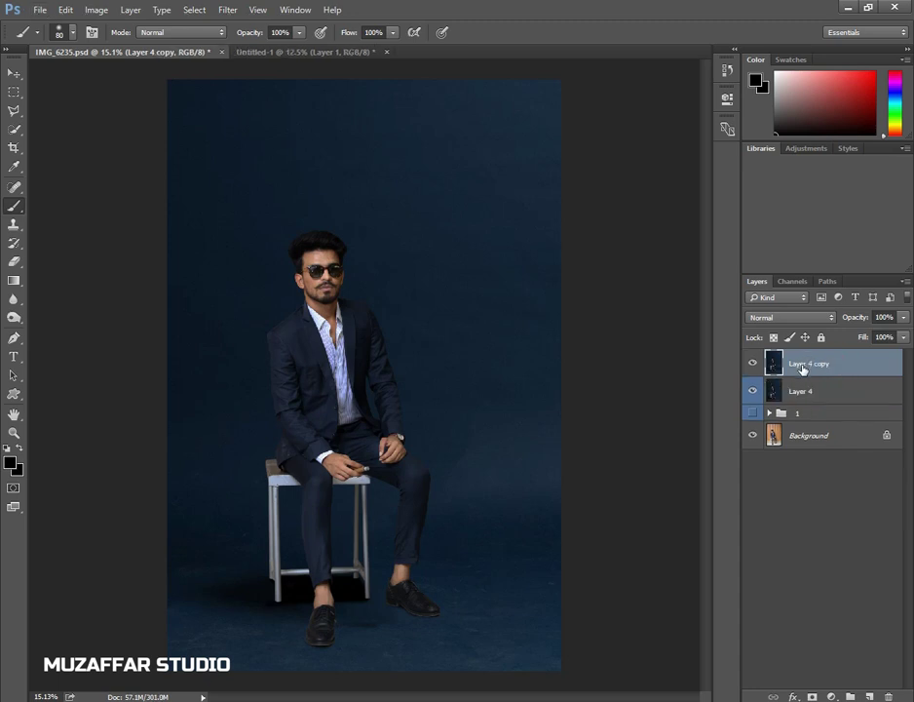
{"action": "left_click", "coordinate": [230, 10]}
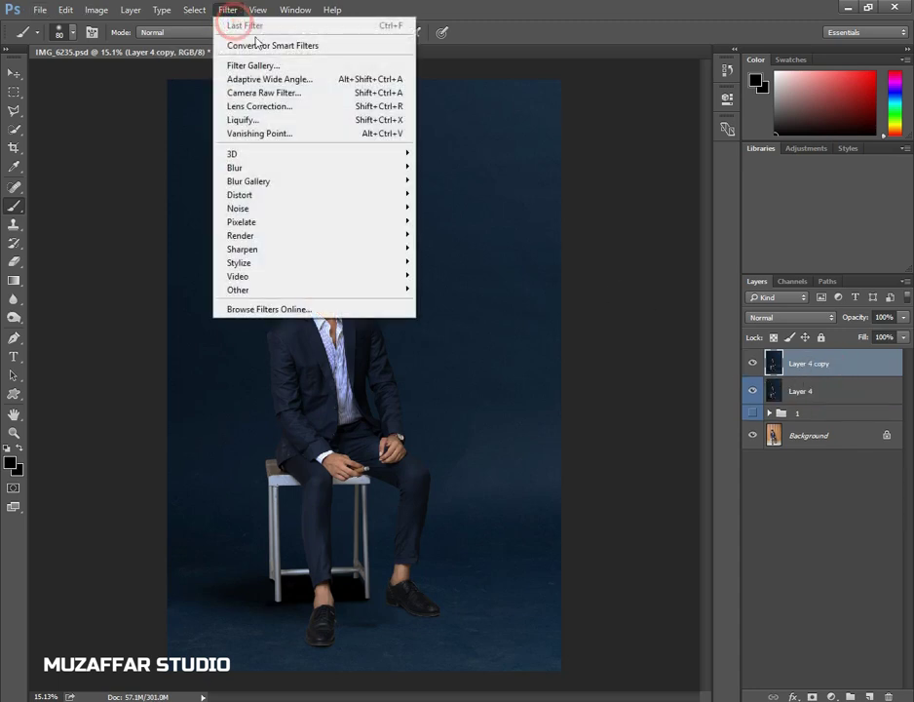
{"action": "left_click", "coordinate": [266, 95]}
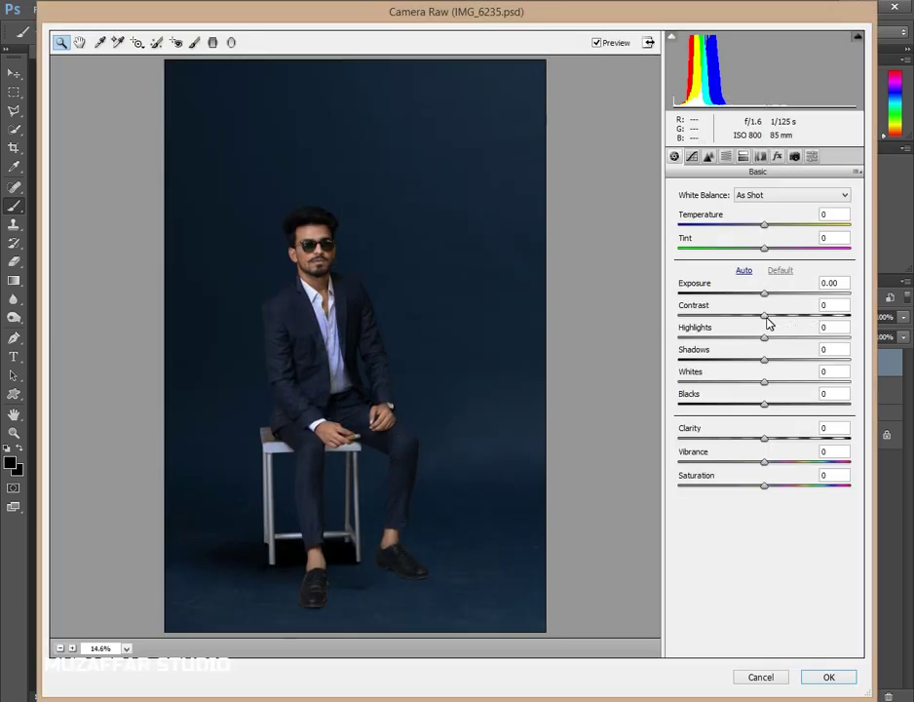
- In Camera Raw Basic, set Contrast to +14, ease the highlights and lift the blacks
{"action": "mouse_move", "coordinate": [765, 317]}
{"action": "left_mouse_down"}
{"action": "mouse_move", "coordinate": [777, 318]}
{"action": "mouse_move", "coordinate": [728, 340]}
{"action": "left_mouse_up"}
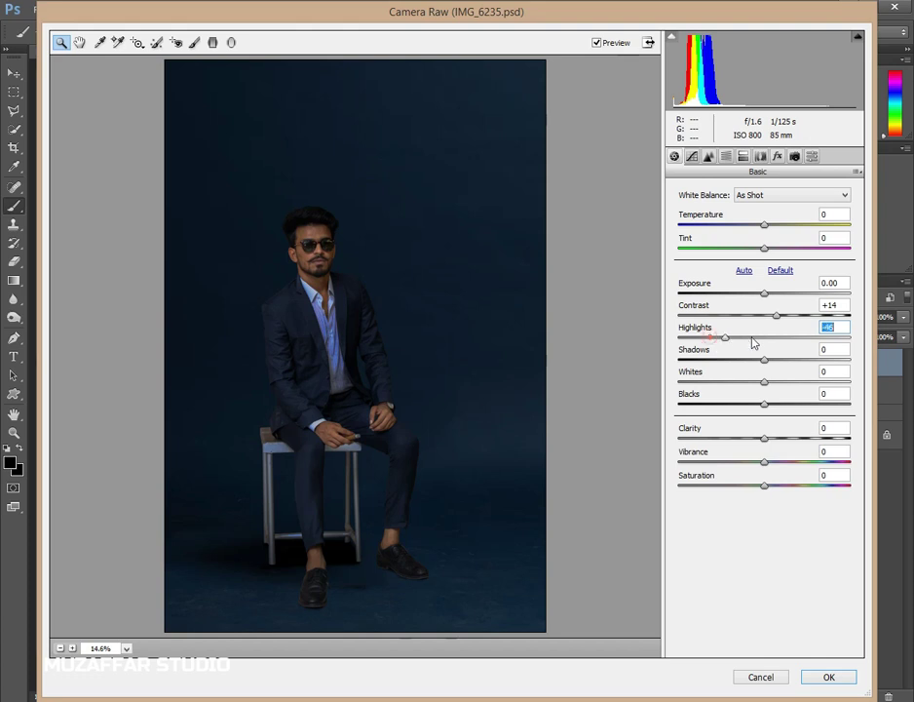
{"action": "mouse_move", "coordinate": [777, 342]}
{"action": "left_mouse_down"}
{"action": "mouse_move", "coordinate": [748, 341]}
{"action": "mouse_move", "coordinate": [787, 361]}
{"action": "left_mouse_up"}
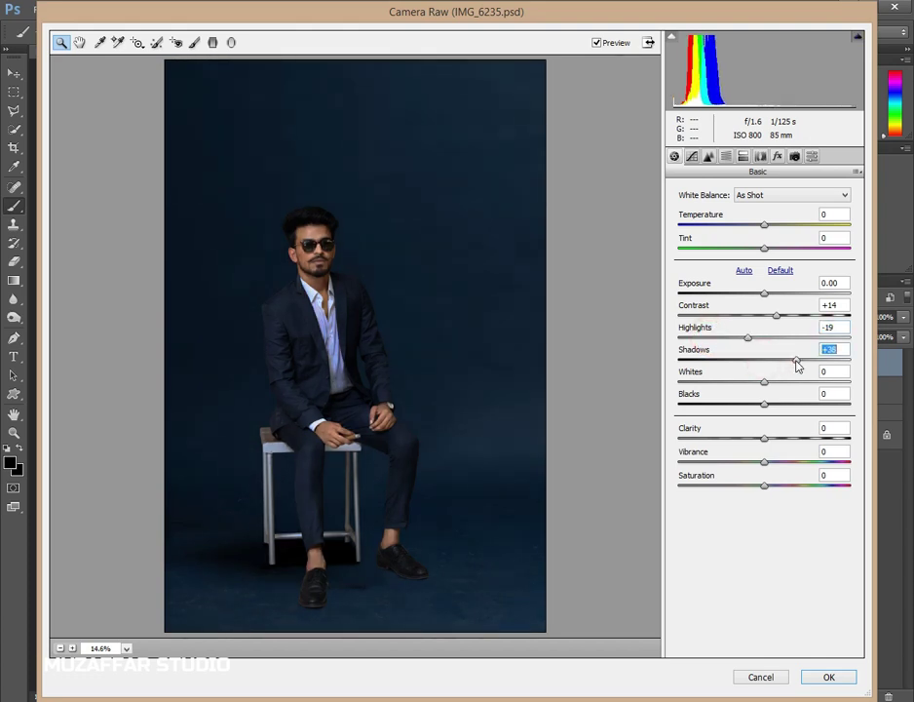
{"action": "mouse_move", "coordinate": [761, 411]}
{"action": "left_mouse_down"}
{"action": "mouse_move", "coordinate": [770, 412]}
{"action": "mouse_move", "coordinate": [770, 436]}
{"action": "left_mouse_up"}
{"action": "left_click_drag", "start_coordinate": [748, 338], "coordinate": [769, 339]}
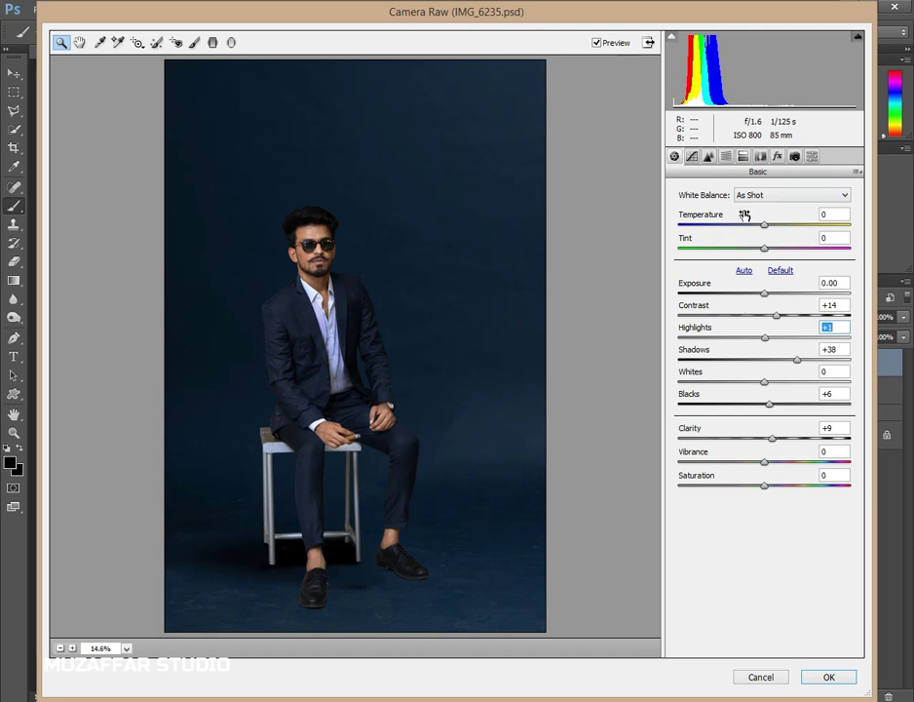
- In HSL, raise the Blues saturation and brighten the Oranges luminance
{"action": "left_click", "coordinate": [726, 156]}
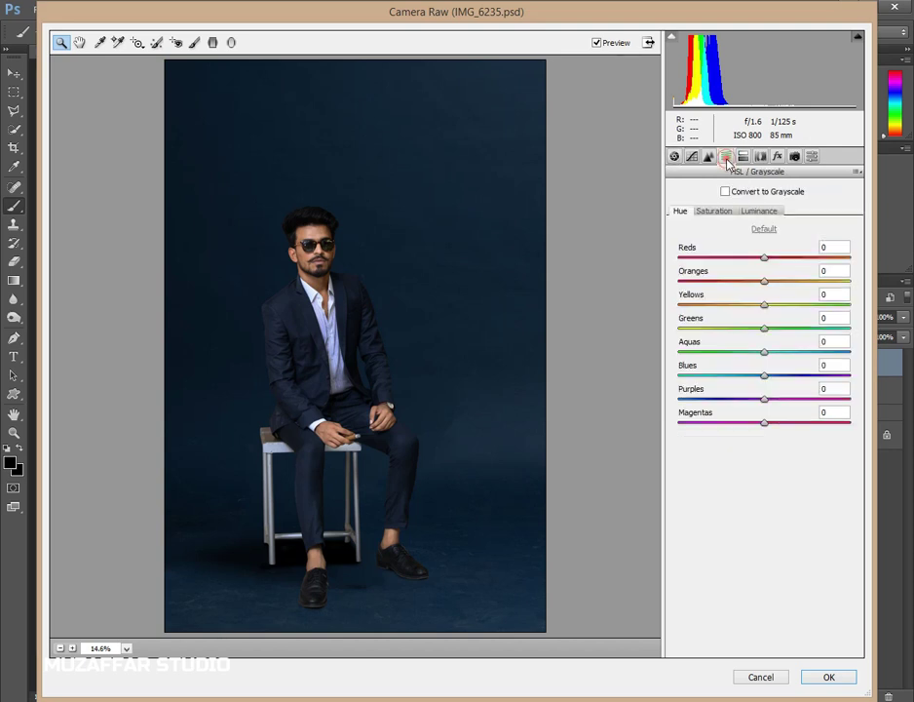
{"action": "left_click", "coordinate": [720, 212]}
{"action": "left_click_drag", "start_coordinate": [777, 382], "coordinate": [808, 381]}
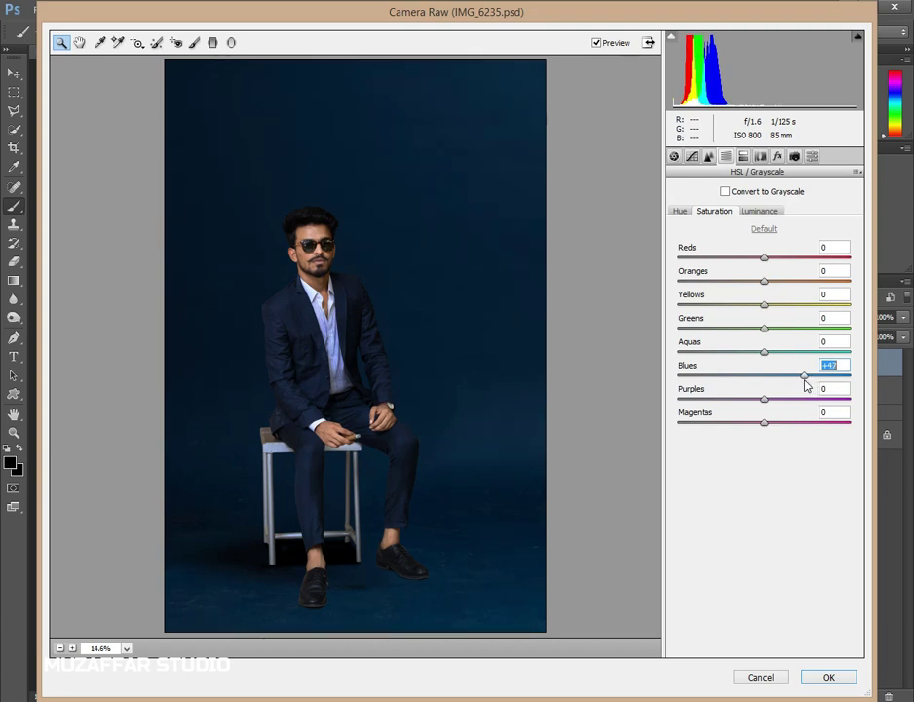
{"action": "left_click", "coordinate": [764, 211]}
{"action": "left_click_drag", "start_coordinate": [766, 281], "coordinate": [798, 282]}
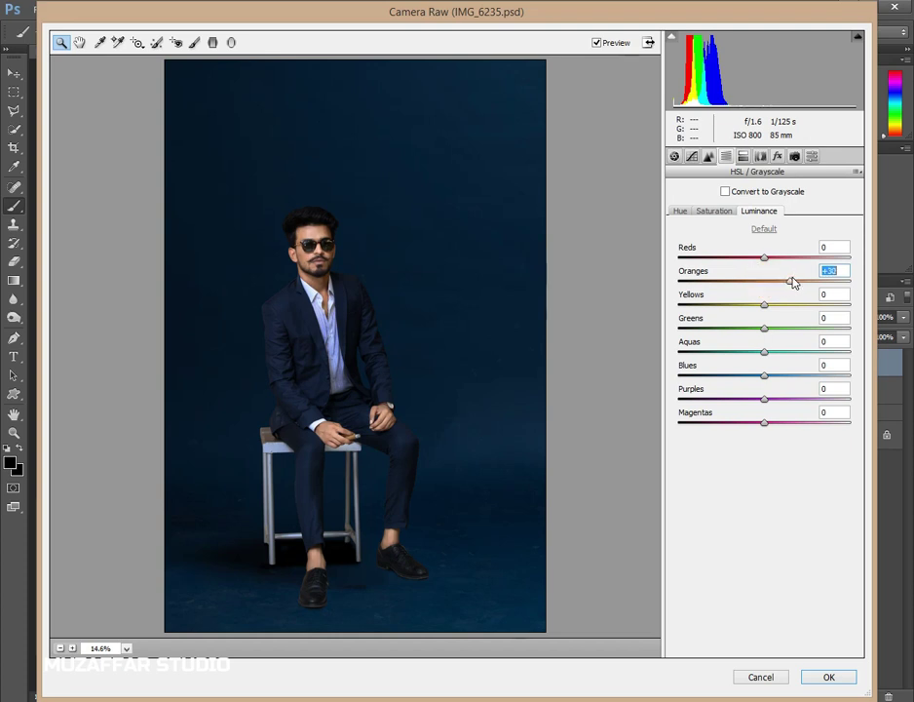
- Add a -29 Post Crop Vignetting amount in the Effects panel
{"action": "left_click", "coordinate": [778, 157]}
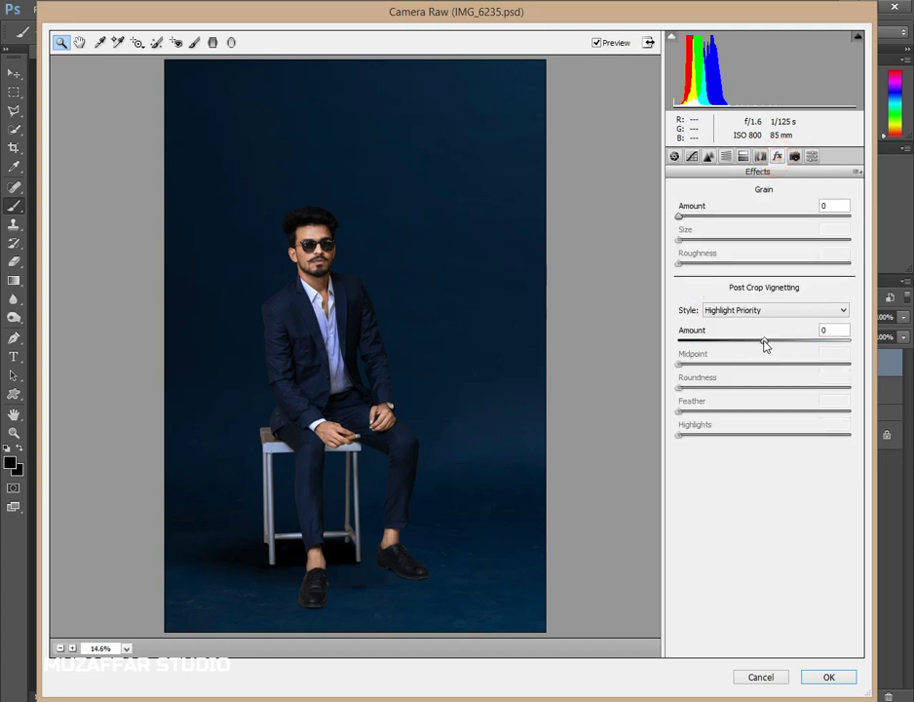
{"action": "left_click_drag", "start_coordinate": [764, 343], "coordinate": [723, 337]}
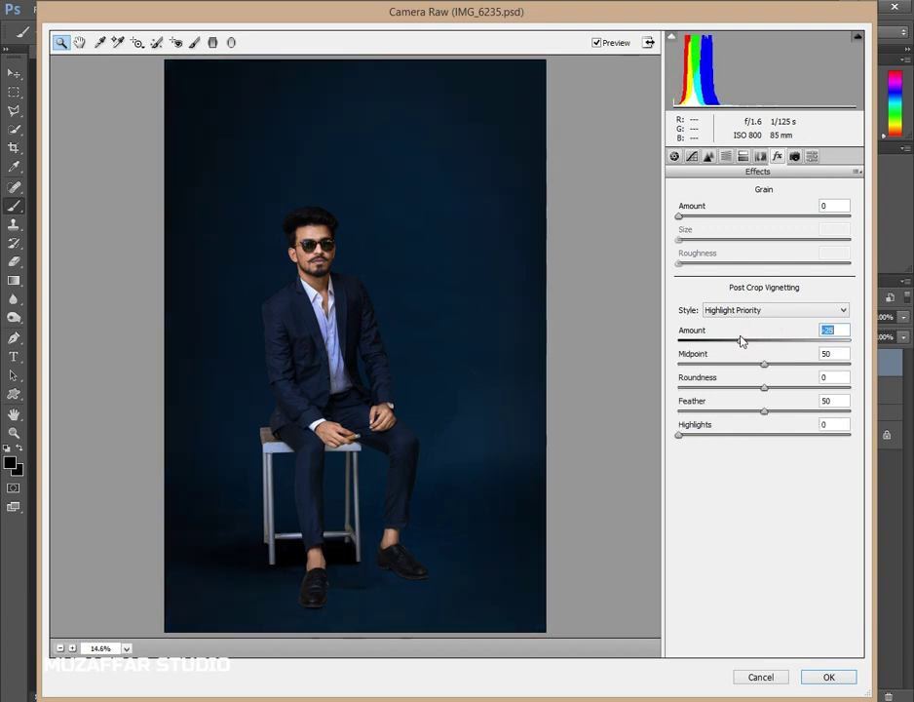
{"action": "left_click_drag", "start_coordinate": [726, 337], "coordinate": [737, 341]}
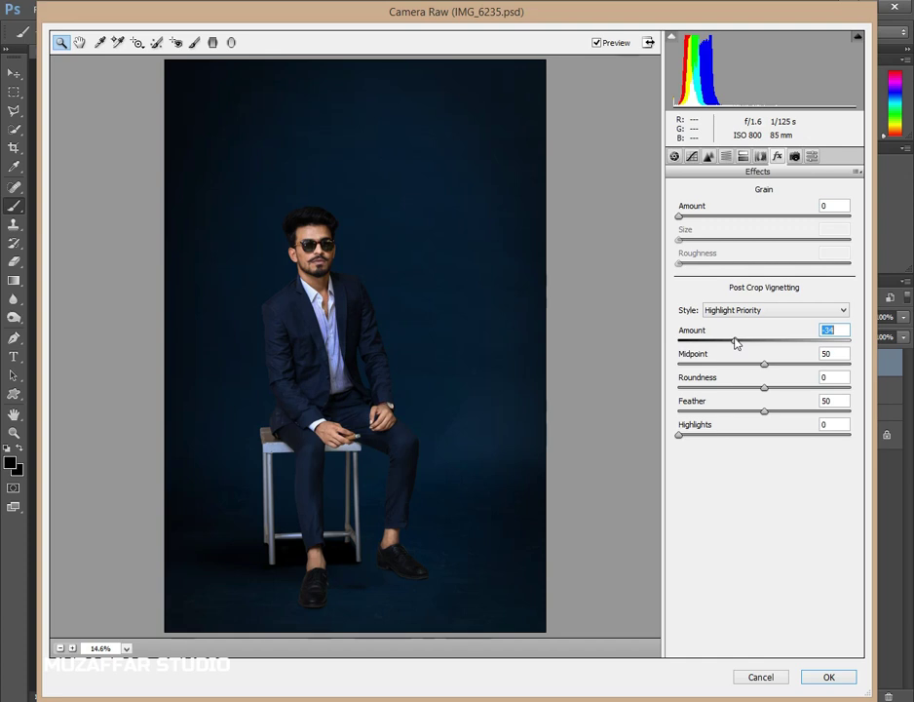
{"action": "mouse_move", "coordinate": [740, 343]}
{"action": "left_mouse_down"}
{"action": "mouse_move", "coordinate": [792, 353]}
{"action": "mouse_move", "coordinate": [740, 349]}
{"action": "left_mouse_up"}
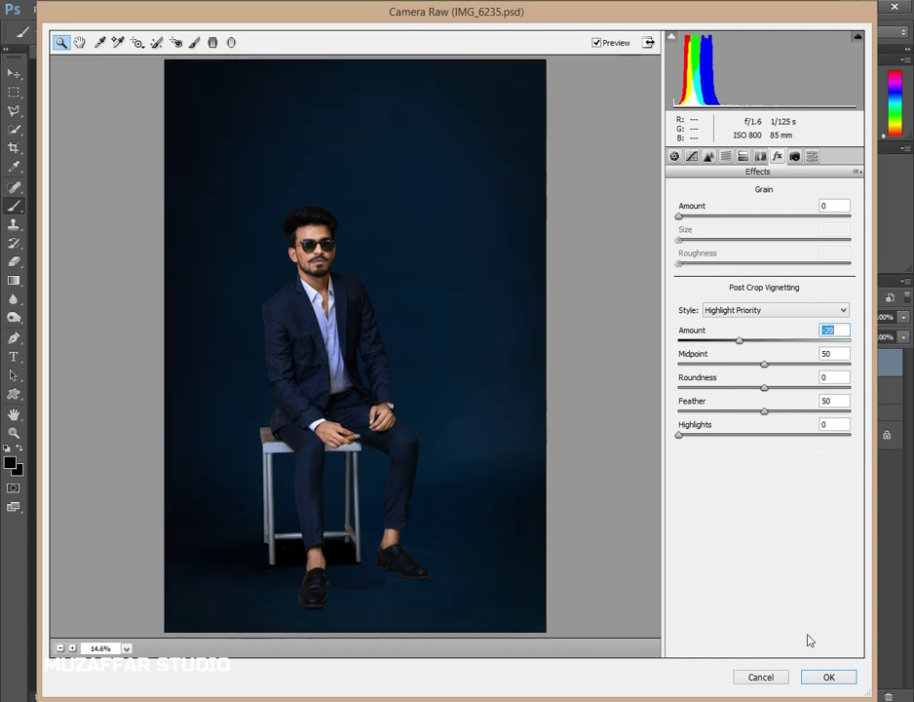
- Apply the Camera Raw edits to Layer 4 copy and compare before and after
{"action": "left_click", "coordinate": [598, 43]}
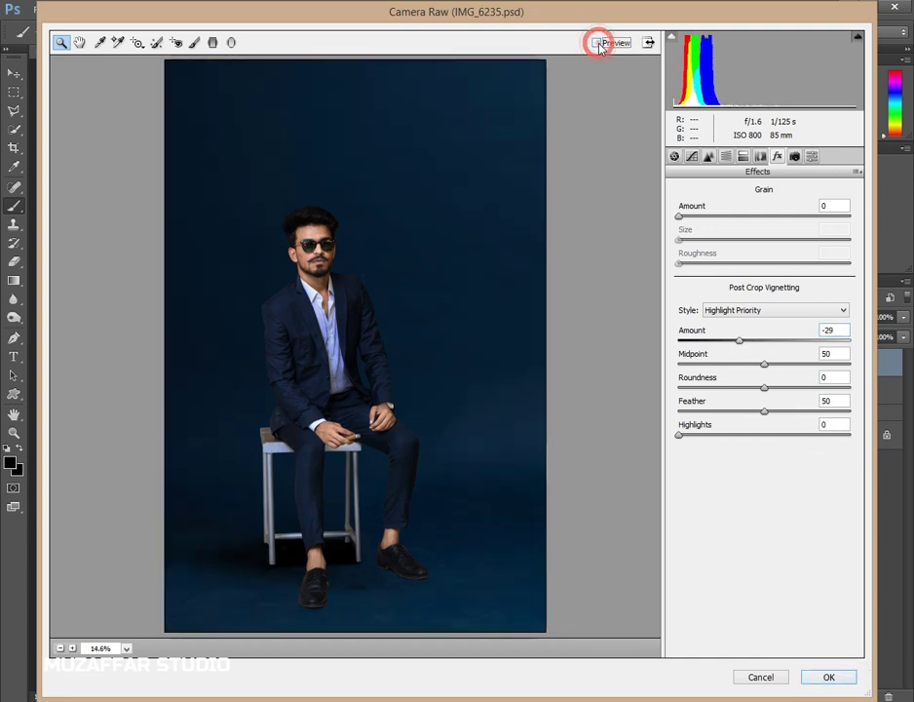
{"action": "left_click", "coordinate": [828, 679]}
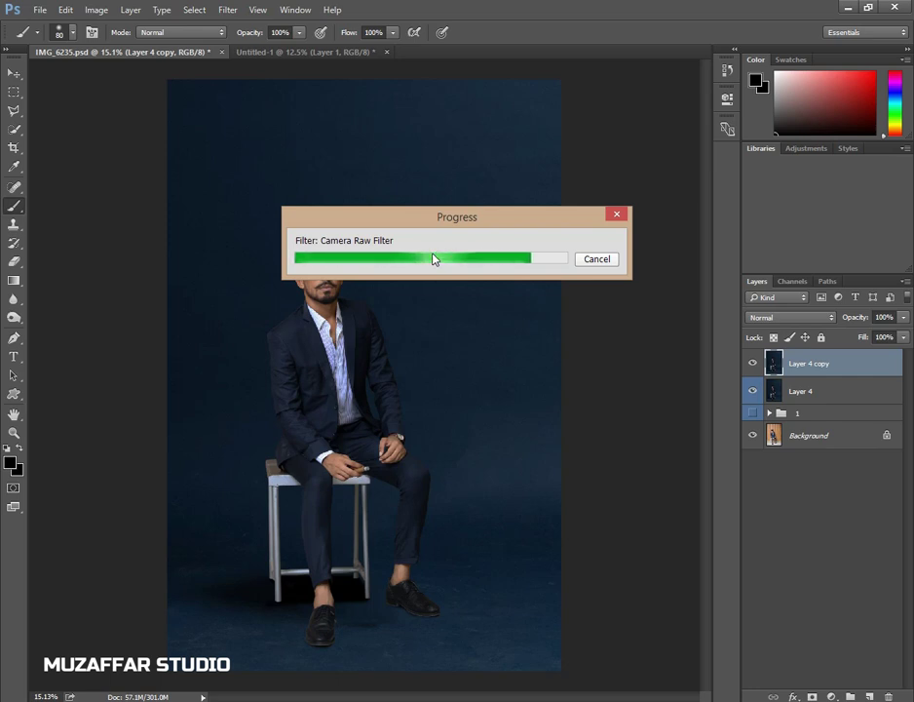
{"action": "left_click", "coordinate": [753, 365]}
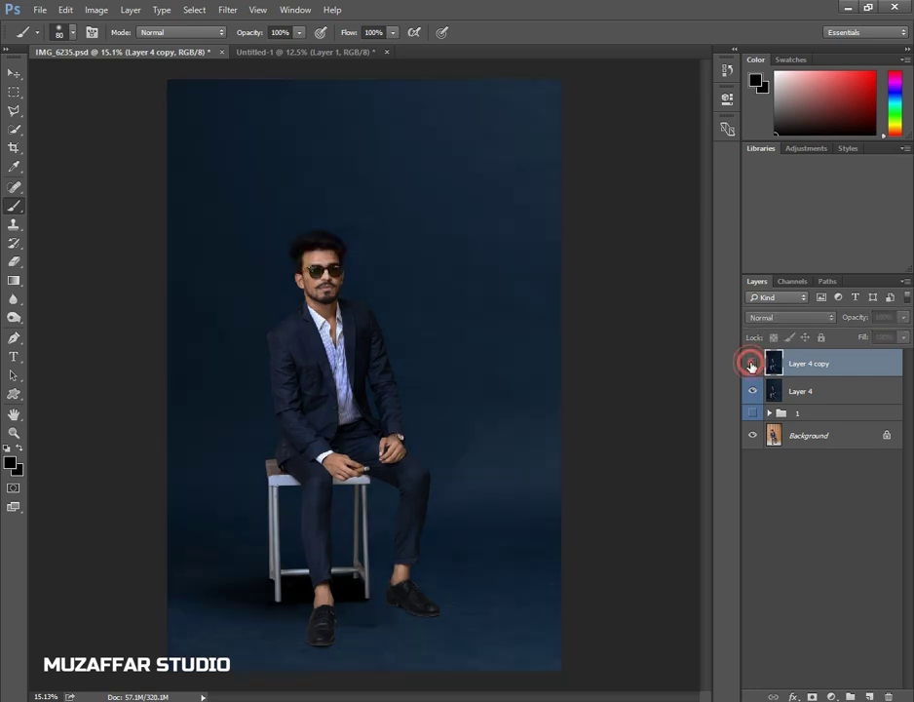
{"action": "left_click", "coordinate": [753, 365]}
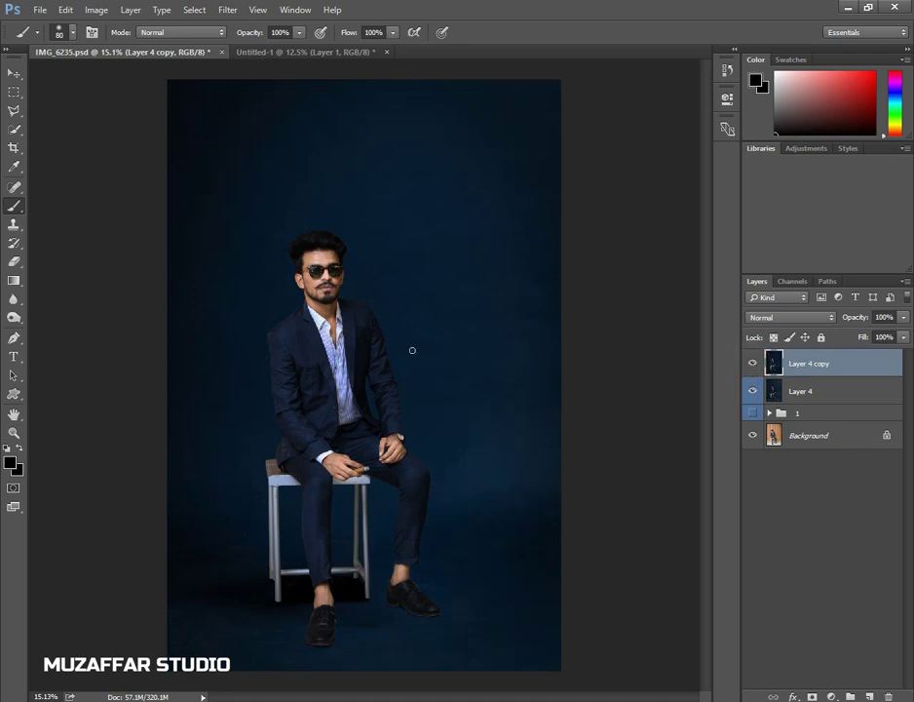
- Switch to a clean, non-reloading Mixer Brush at 11% wet and 90% mix
{"action": "scroll", "coordinate": [356, 321], "scroll_direction": "down", "scroll_amount": 2}
{"action": "scroll", "coordinate": [358, 324], "scroll_direction": "up", "scroll_amount": 2}
{"action": "scroll", "coordinate": [358, 327], "scroll_direction": "up", "scroll_amount": 1}
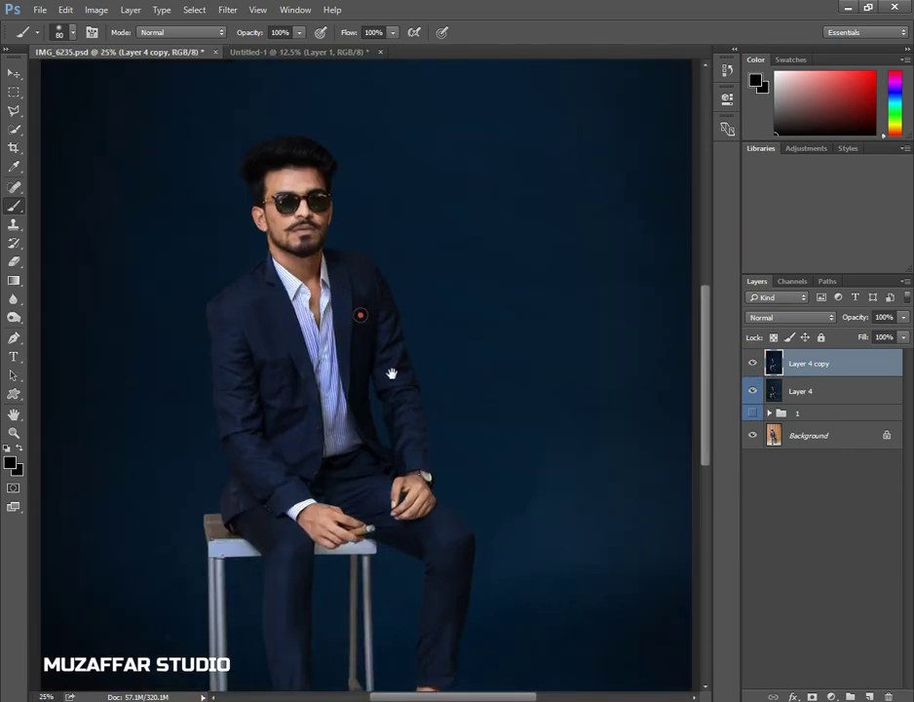
{"action": "scroll", "coordinate": [360, 329], "scroll_direction": "up", "scroll_amount": 1}
{"action": "scroll", "coordinate": [361, 330], "scroll_direction": "up", "scroll_amount": 1}
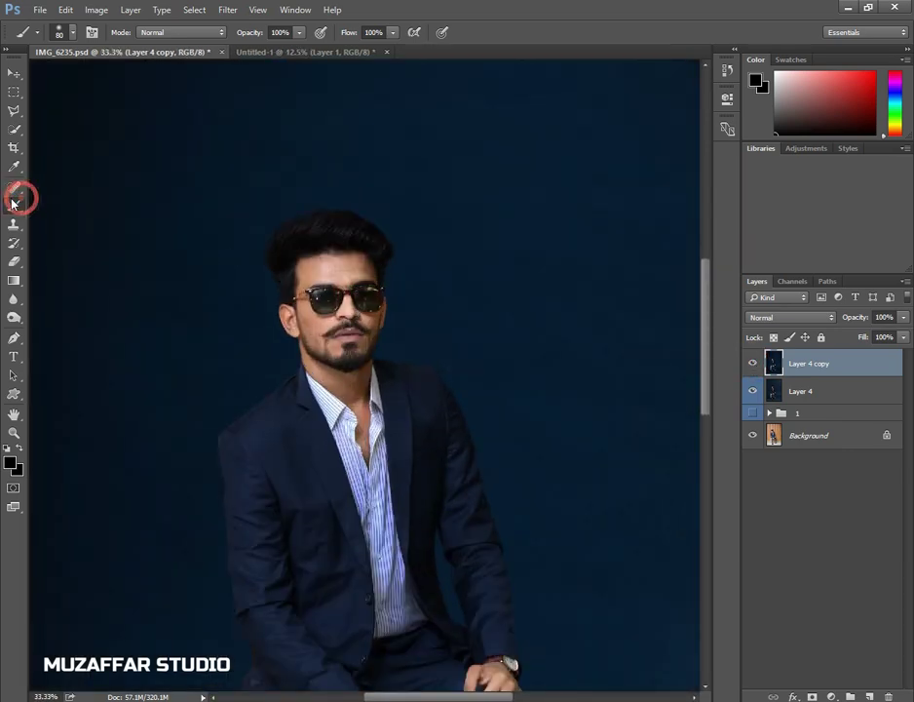
{"action": "left_click", "coordinate": [13, 202]}
{"action": "left_click", "coordinate": [78, 245]}
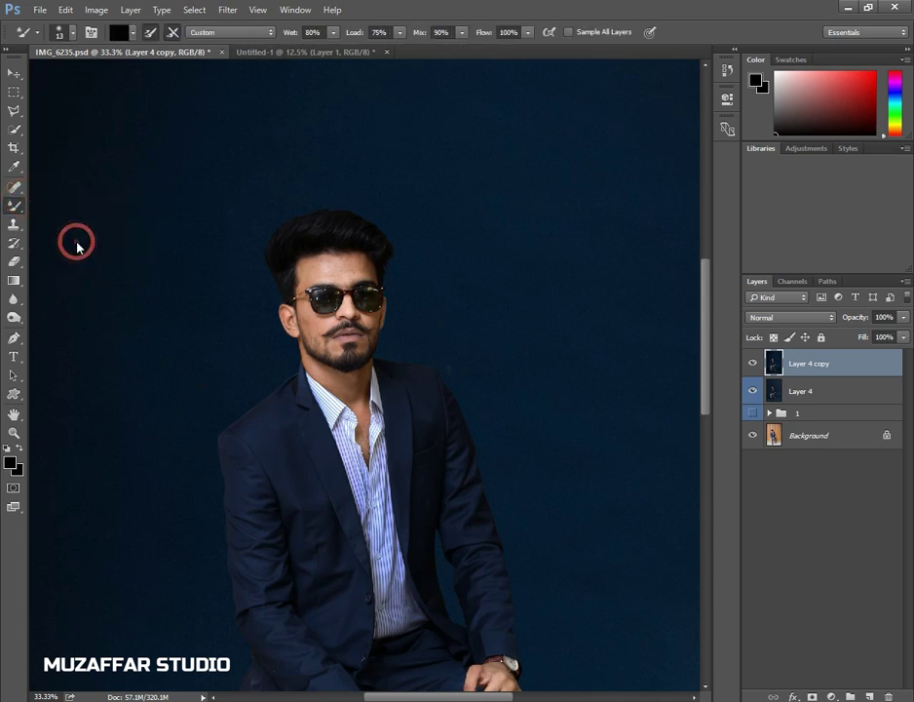
{"action": "left_click", "coordinate": [132, 35]}
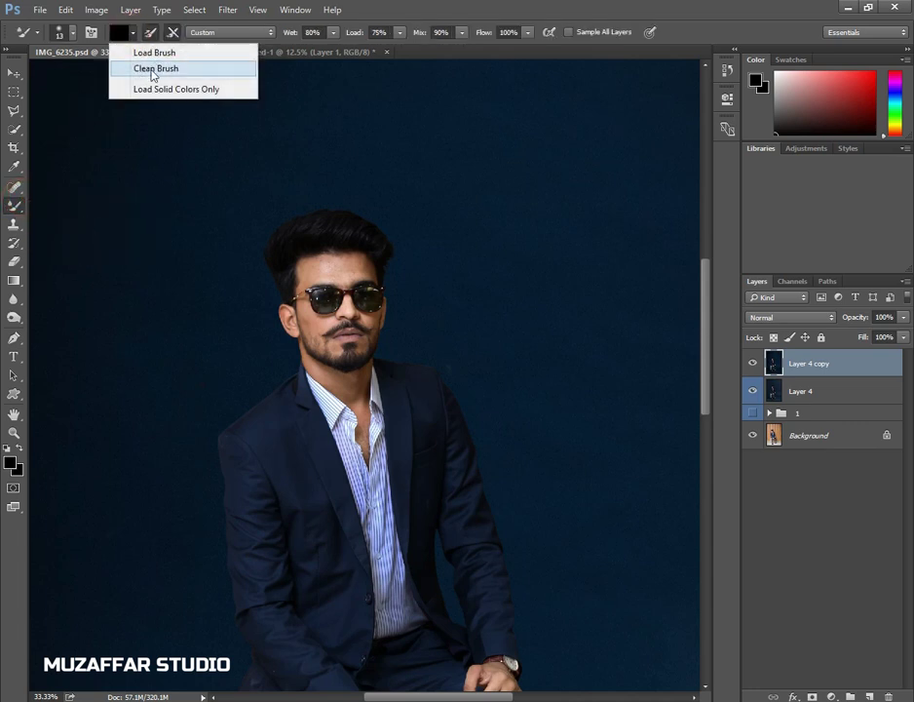
{"action": "left_click", "coordinate": [149, 68]}
{"action": "left_click", "coordinate": [150, 34]}
{"action": "left_click", "coordinate": [333, 32]}
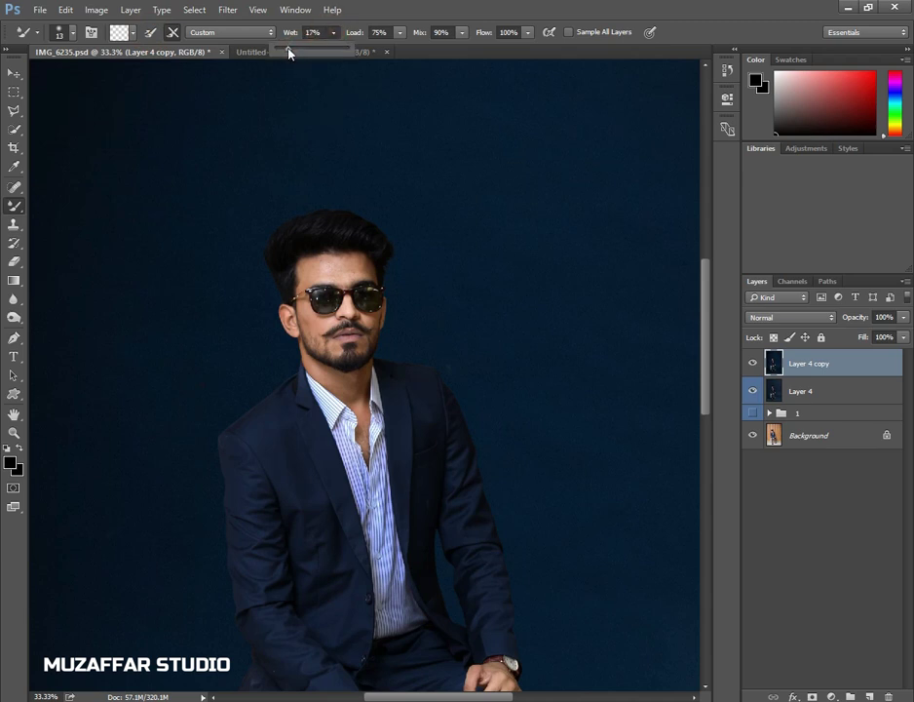
{"action": "right_click", "coordinate": [19, 205]}
{"action": "left_click", "coordinate": [19, 204]}
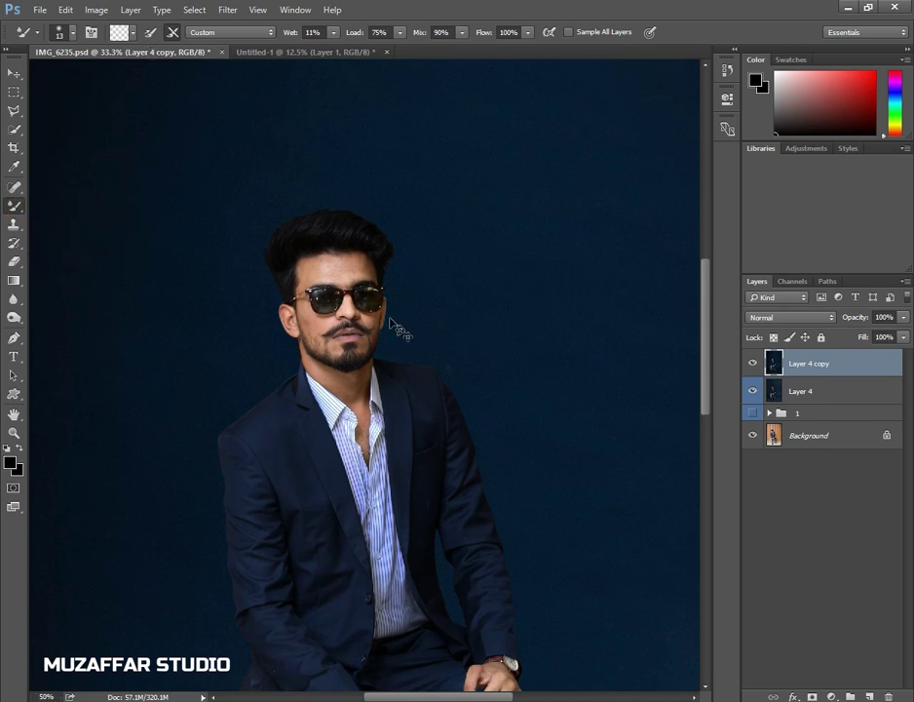
- Blend the shiny forehead skin and the area near the left eyebrow with a 40-50 px brush
{"action": "scroll", "coordinate": [390, 325], "scroll_direction": "up", "scroll_amount": 2}
{"action": "left_click_drag", "start_coordinate": [379, 278], "coordinate": [414, 336]}
{"action": "scroll", "coordinate": [370, 349], "scroll_direction": "up", "scroll_amount": 2}
{"action": "key", "text": "["}
{"action": "key", "text": "["}
{"action": "key", "text": "]"}
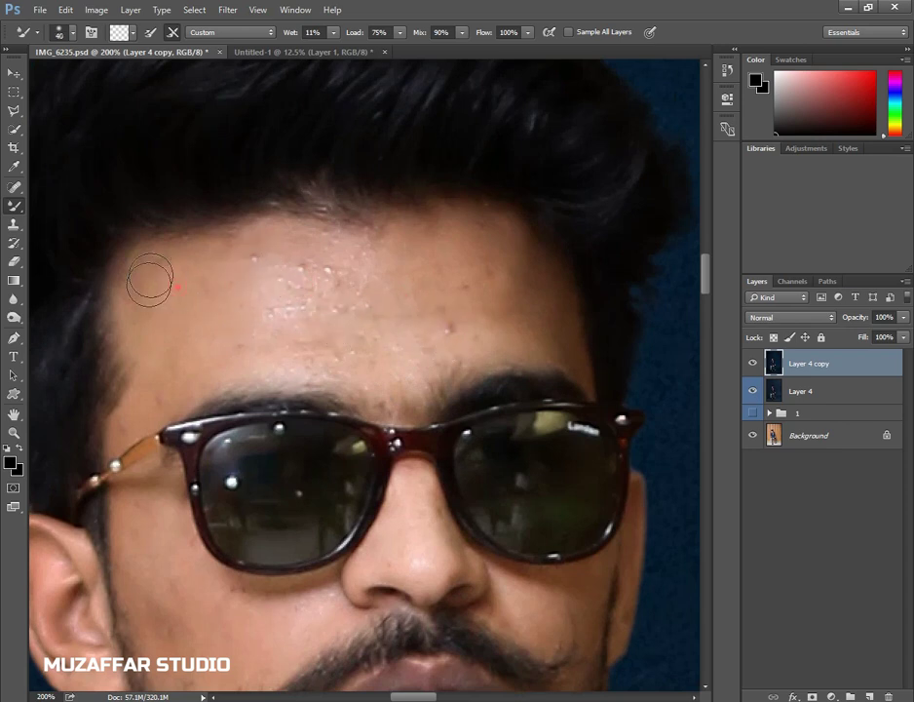
{"action": "mouse_move", "coordinate": [276, 279]}
{"action": "left_mouse_down"}
{"action": "mouse_move", "coordinate": [337, 269]}
{"action": "mouse_move", "coordinate": [261, 331]}
{"action": "mouse_move", "coordinate": [275, 304]}
{"action": "left_mouse_up"}
{"action": "left_click_drag", "start_coordinate": [326, 280], "coordinate": [403, 260]}
{"action": "key", "text": "]"}
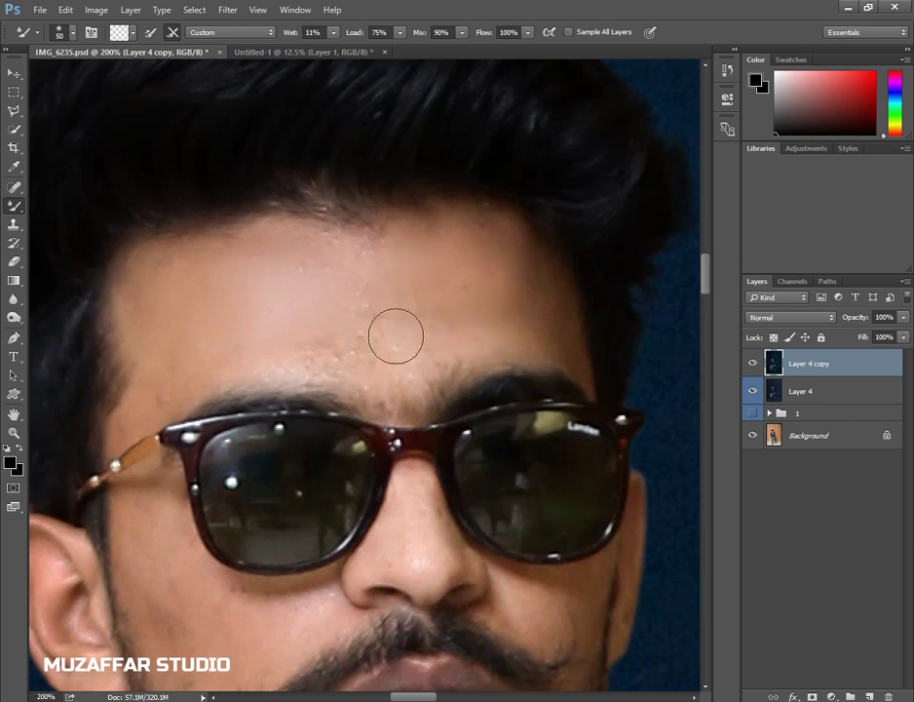
{"action": "left_click_drag", "start_coordinate": [367, 342], "coordinate": [489, 275]}
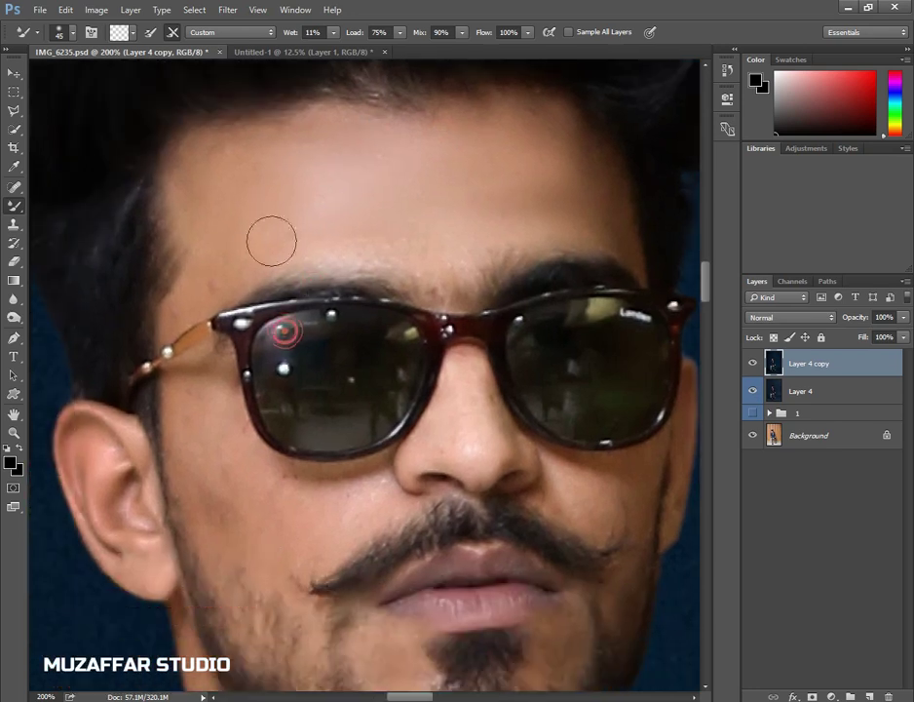
{"action": "key", "text": "["}
{"action": "left_click_drag", "start_coordinate": [242, 254], "coordinate": [224, 269]}
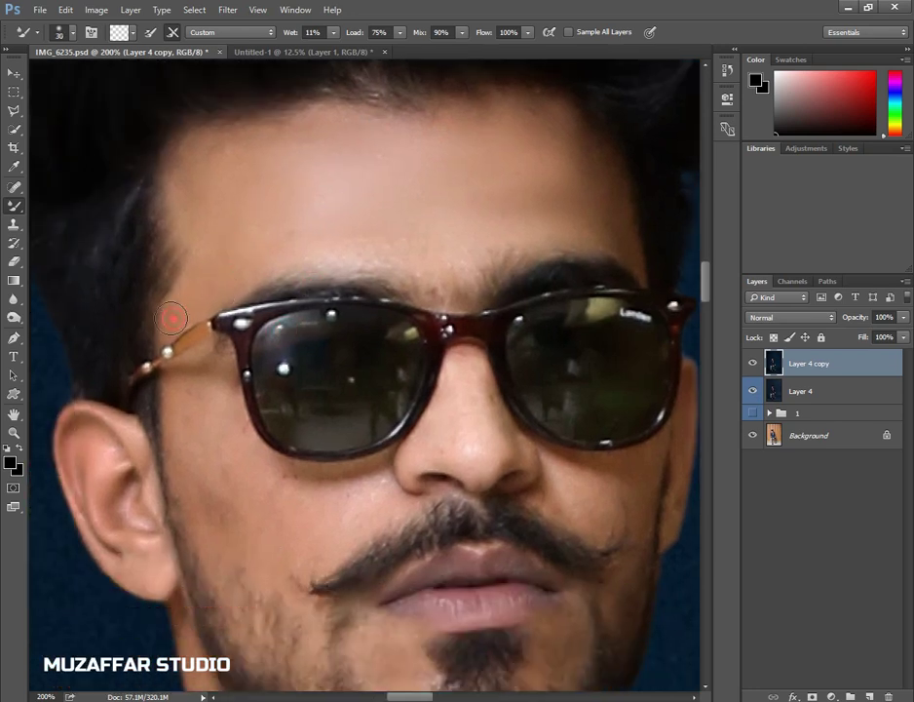
- Smooth the skin on the nose, cheeks and nose bridge, and touch up a forehead spot
{"action": "scroll", "coordinate": [342, 244], "scroll_direction": "down", "scroll_amount": 2}
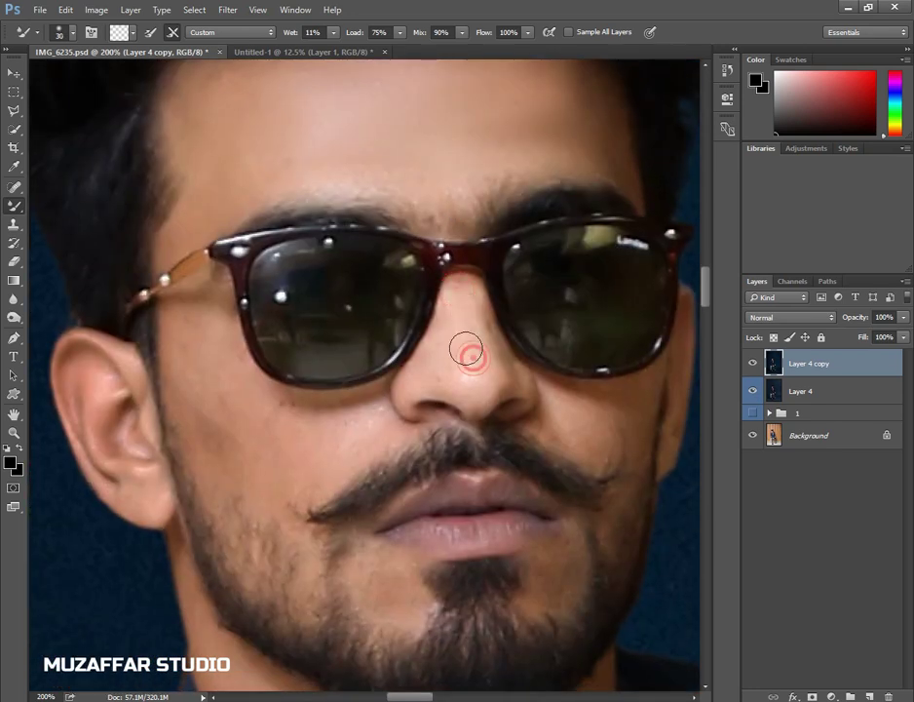
{"action": "left_click_drag", "start_coordinate": [472, 381], "coordinate": [474, 343]}
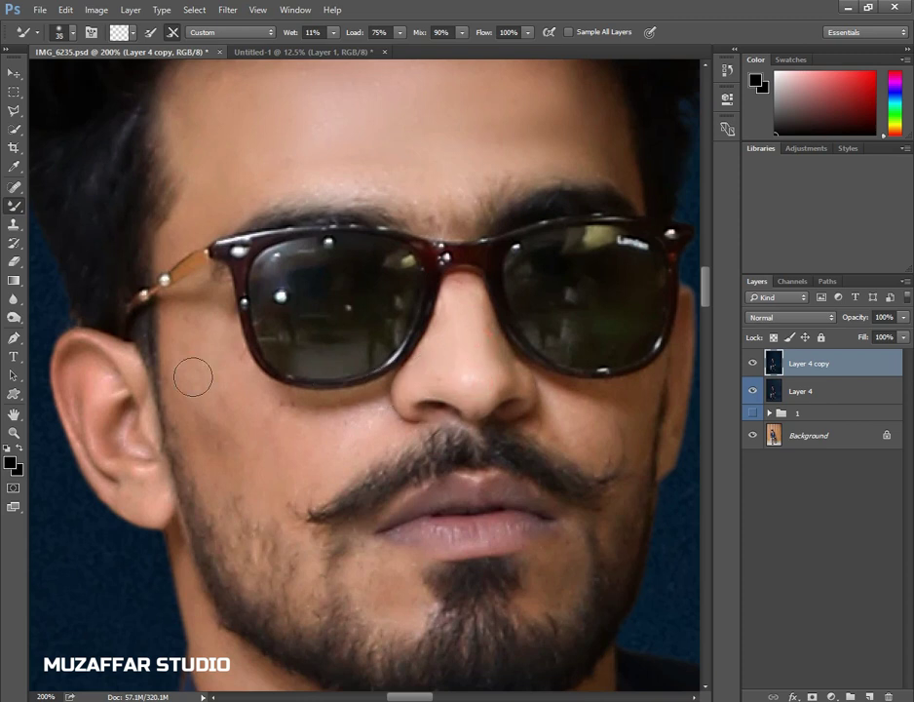
{"action": "key", "text": "bracketright"}
{"action": "mouse_move", "coordinate": [280, 445]}
{"action": "left_mouse_down"}
{"action": "mouse_move", "coordinate": [302, 424]}
{"action": "mouse_move", "coordinate": [320, 427]}
{"action": "left_mouse_up"}
{"action": "left_click_drag", "start_coordinate": [288, 502], "coordinate": [273, 488]}
{"action": "left_click_drag", "start_coordinate": [352, 518], "coordinate": [311, 399]}
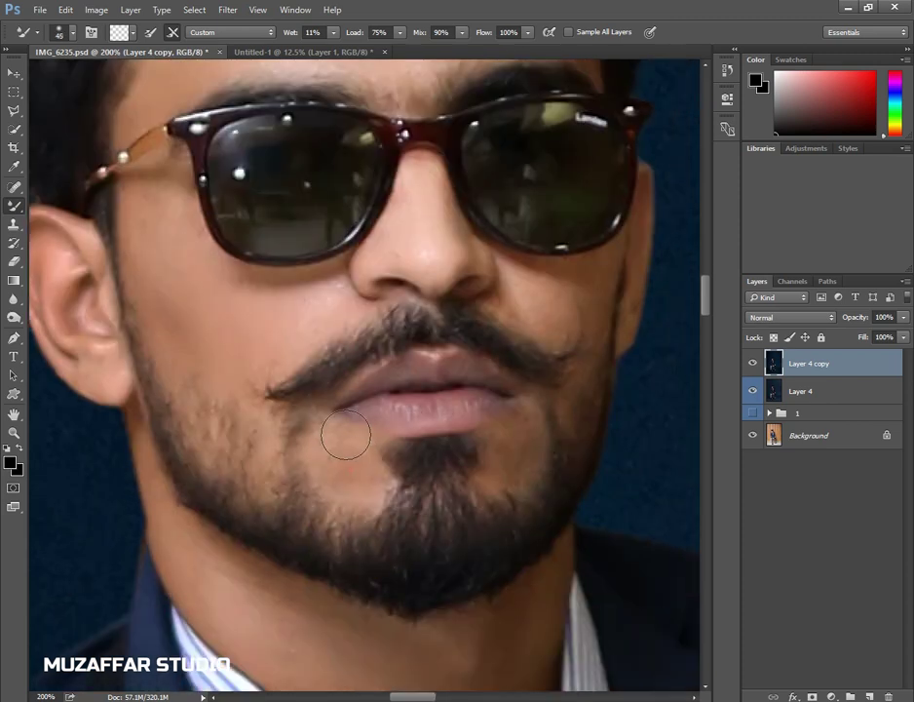
{"action": "key", "text": "bracketleft"}
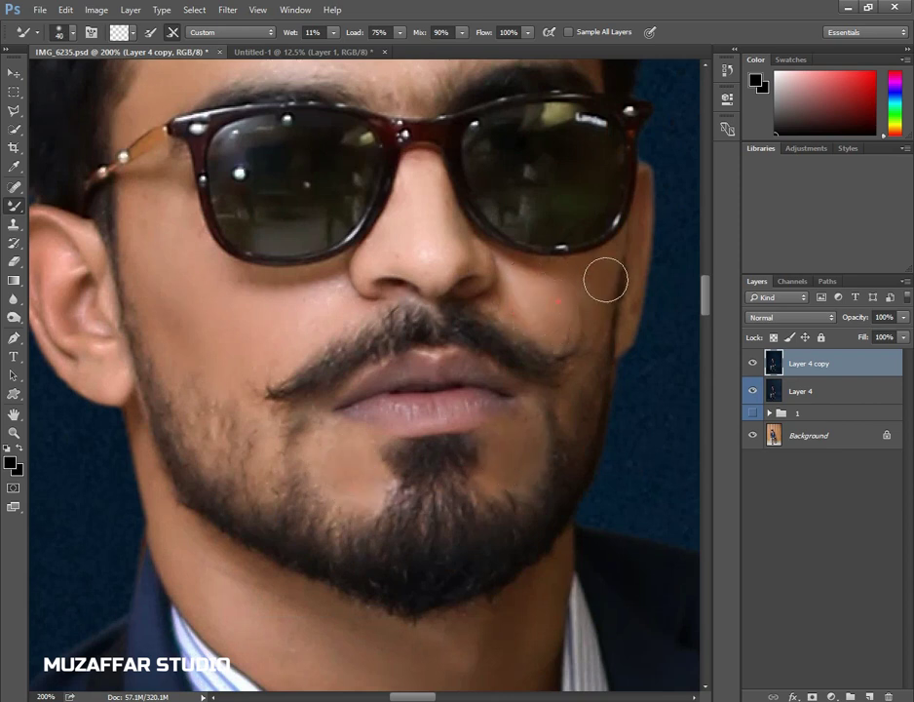
{"action": "left_click_drag", "start_coordinate": [429, 204], "coordinate": [420, 178]}
{"action": "left_click_drag", "start_coordinate": [407, 244], "coordinate": [423, 333]}
{"action": "left_click", "coordinate": [418, 170]}
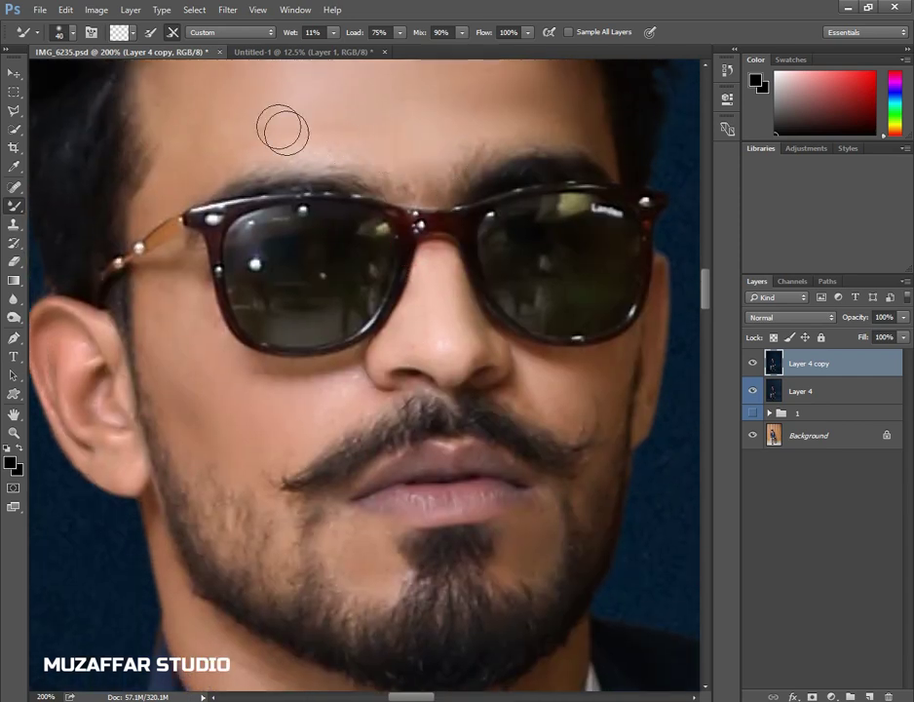
- Bring the chin, neck and collar into view, set the brush to 60, and zoom out
{"action": "left_click_drag", "start_coordinate": [302, 241], "coordinate": [297, 221]}
{"action": "key", "text": "bracketleft"}
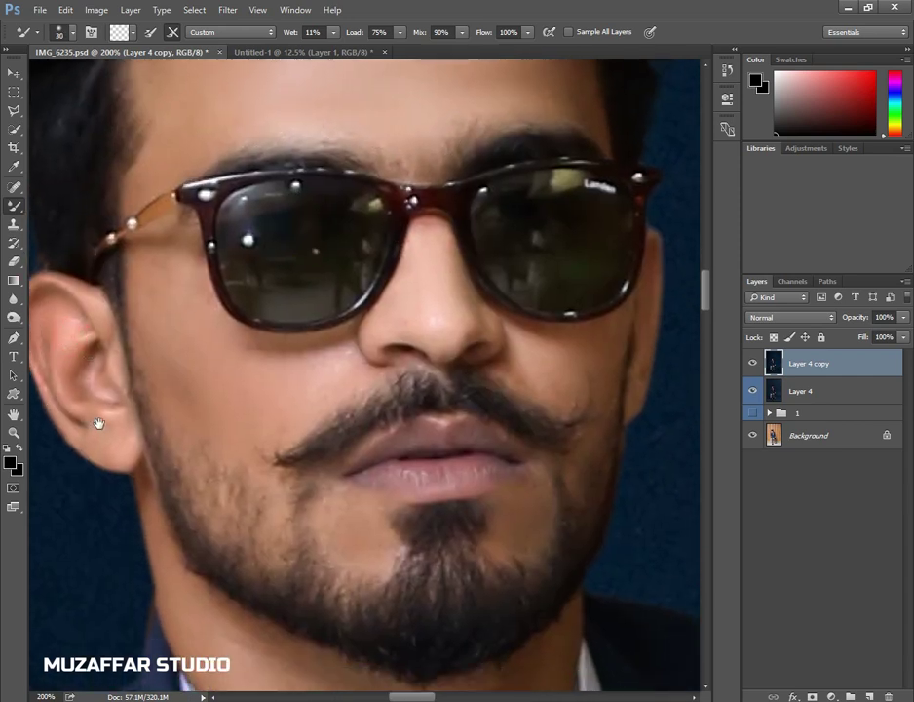
{"action": "left_click_drag", "start_coordinate": [98, 423], "coordinate": [175, 356]}
{"action": "left_click_drag", "start_coordinate": [219, 415], "coordinate": [191, 210]}
{"action": "key", "text": "bracketright"}
{"action": "key", "text": "bracketright"}
{"action": "left_click_drag", "start_coordinate": [425, 465], "coordinate": [345, 398]}
{"action": "key", "text": "bracketright"}
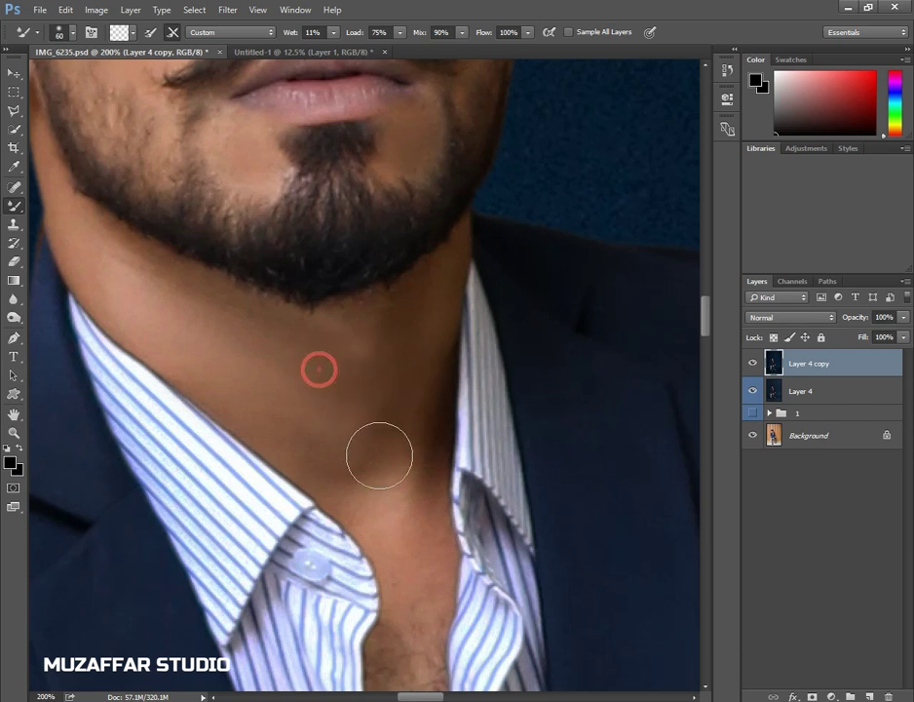
{"action": "key", "text": "ctrl+minus"}
{"action": "key", "text": "ctrl+minus"}
{"action": "left_click_drag", "start_coordinate": [346, 488], "coordinate": [290, 245]}
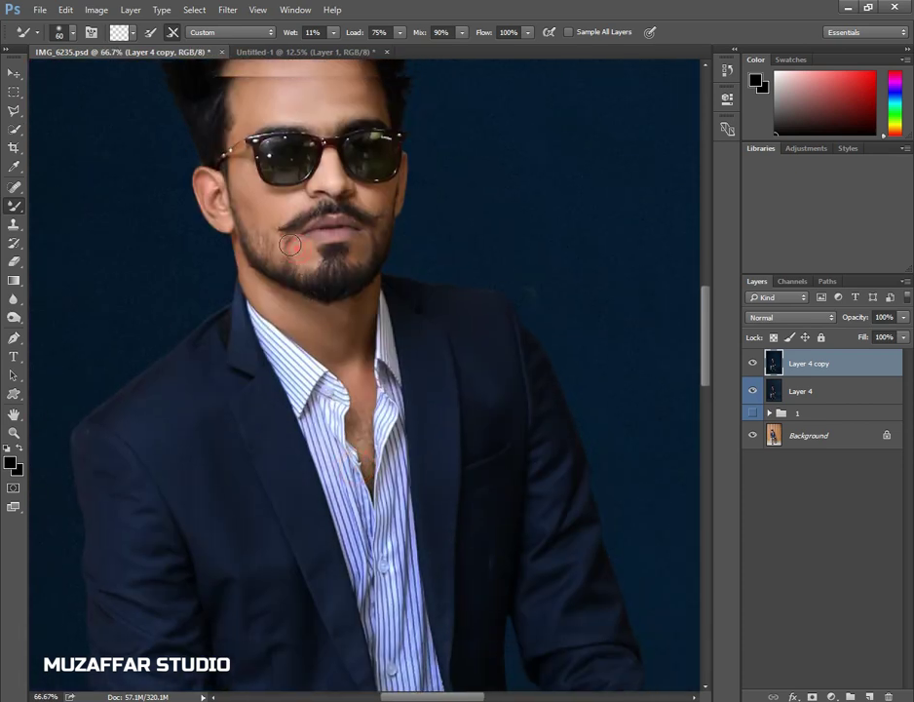
- Zoom to 100% on the face and blend the cheek skin with the Mixer Brush
{"action": "key", "text": "ctrl+plus"}
{"action": "left_click_drag", "start_coordinate": [286, 189], "coordinate": [360, 321]}
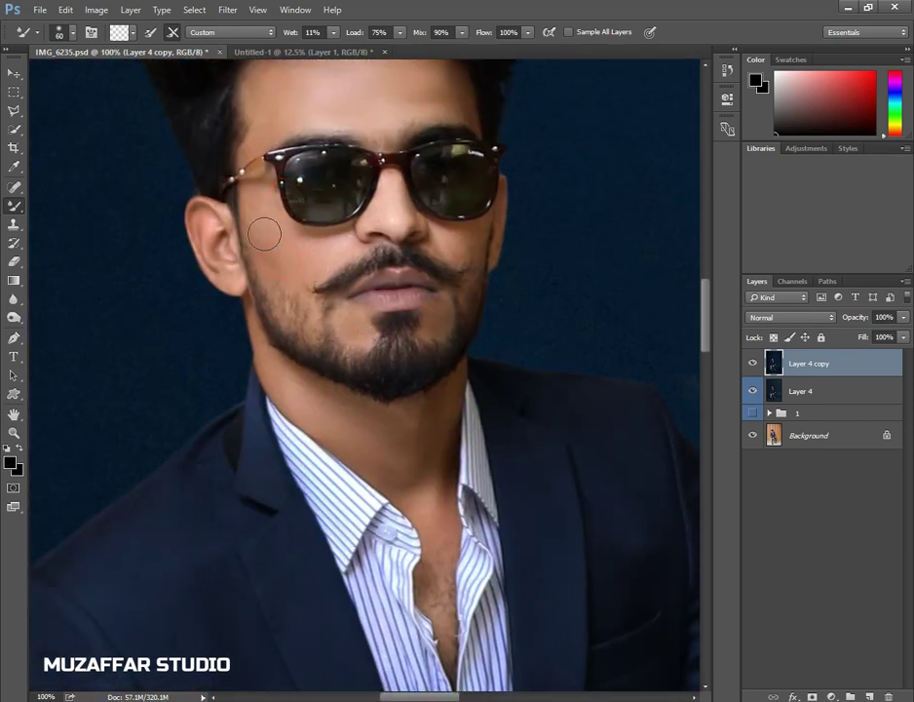
{"action": "mouse_move", "coordinate": [307, 249]}
{"action": "left_mouse_down"}
{"action": "mouse_move", "coordinate": [271, 240]}
{"action": "mouse_move", "coordinate": [449, 242]}
{"action": "left_mouse_up"}
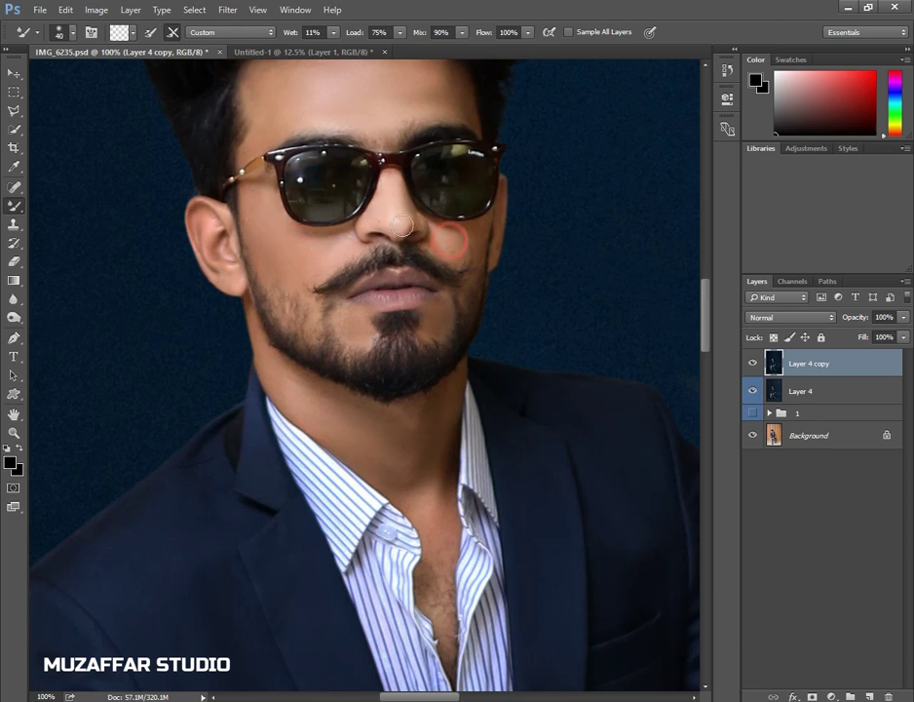
{"action": "scroll", "coordinate": [429, 312], "scroll_direction": "down", "scroll_amount": 2}
{"action": "scroll", "coordinate": [419, 385], "scroll_direction": "down", "scroll_amount": 2}
- Blend the skin on the back of the hand by the watch
{"action": "left_click", "coordinate": [417, 419], "text": "ctrl"}
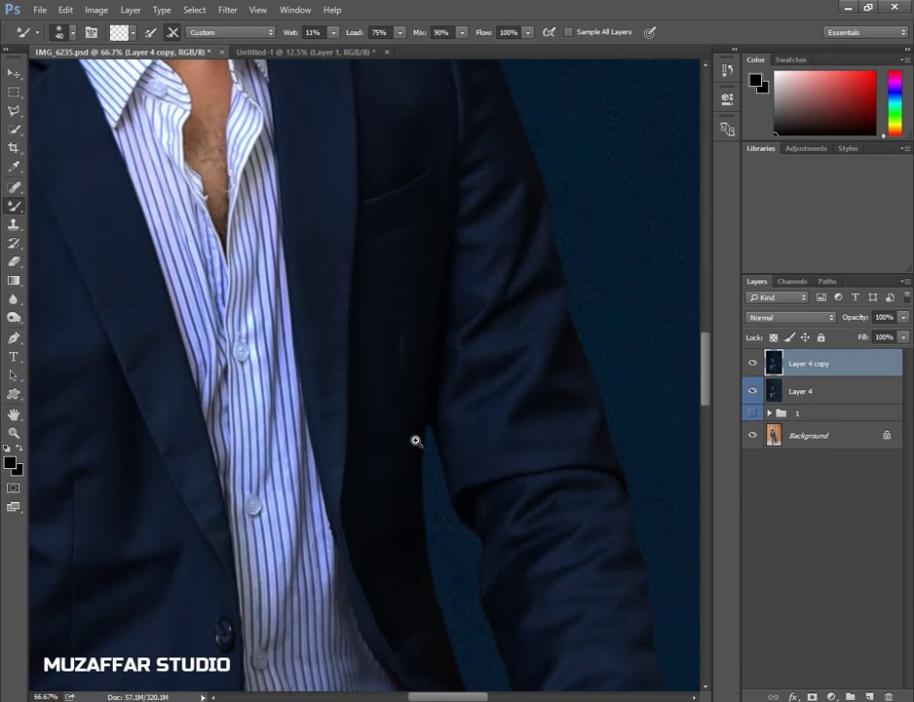
{"action": "left_click", "coordinate": [417, 440], "text": "alt"}
{"action": "left_click", "coordinate": [374, 320], "text": "ctrl"}
{"action": "left_click_drag", "start_coordinate": [373, 321], "coordinate": [369, 276]}
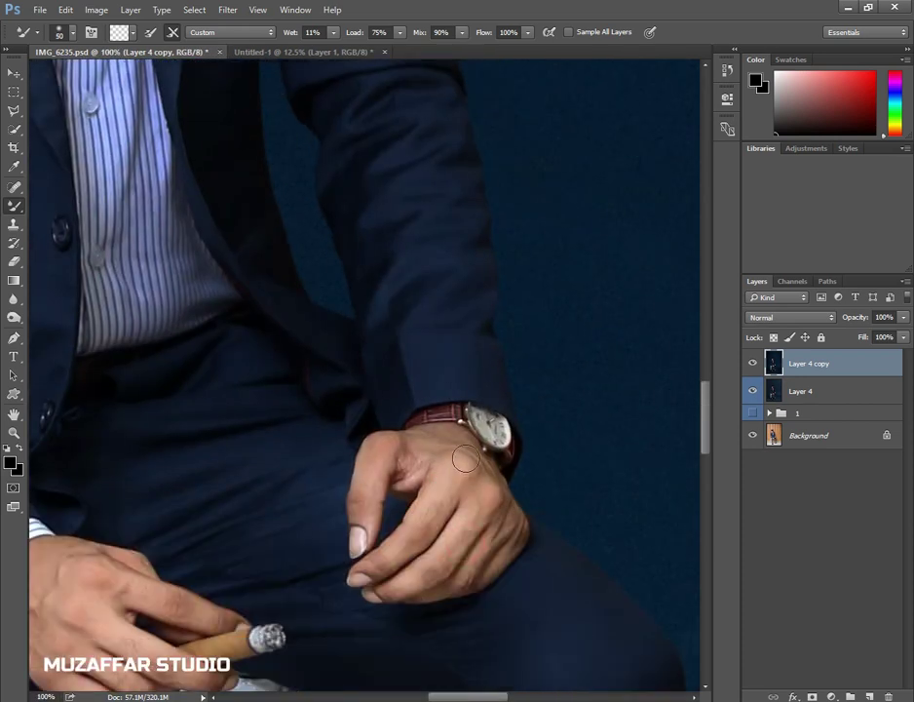
{"action": "left_click_drag", "start_coordinate": [452, 468], "coordinate": [423, 518]}
- Blend the left ankle with a size 70 brush, then zoom out to 12.5%
{"action": "scroll", "coordinate": [451, 557], "scroll_direction": "down", "scroll_amount": 3}
{"action": "scroll", "coordinate": [323, 460], "scroll_direction": "left", "scroll_amount": 5}
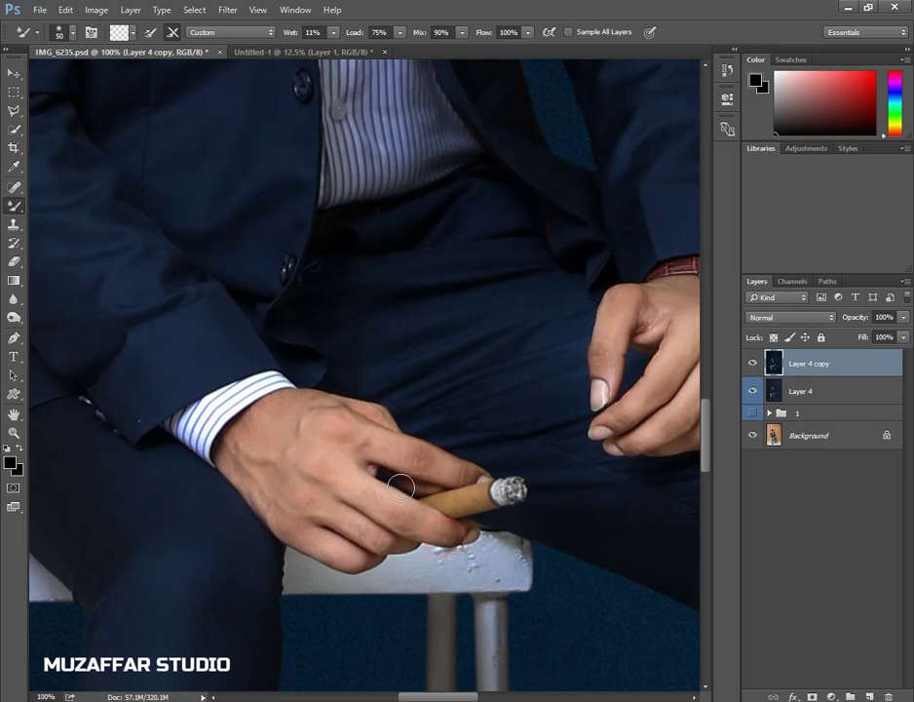
{"action": "scroll", "coordinate": [358, 466], "scroll_direction": "down", "scroll_amount": 2}
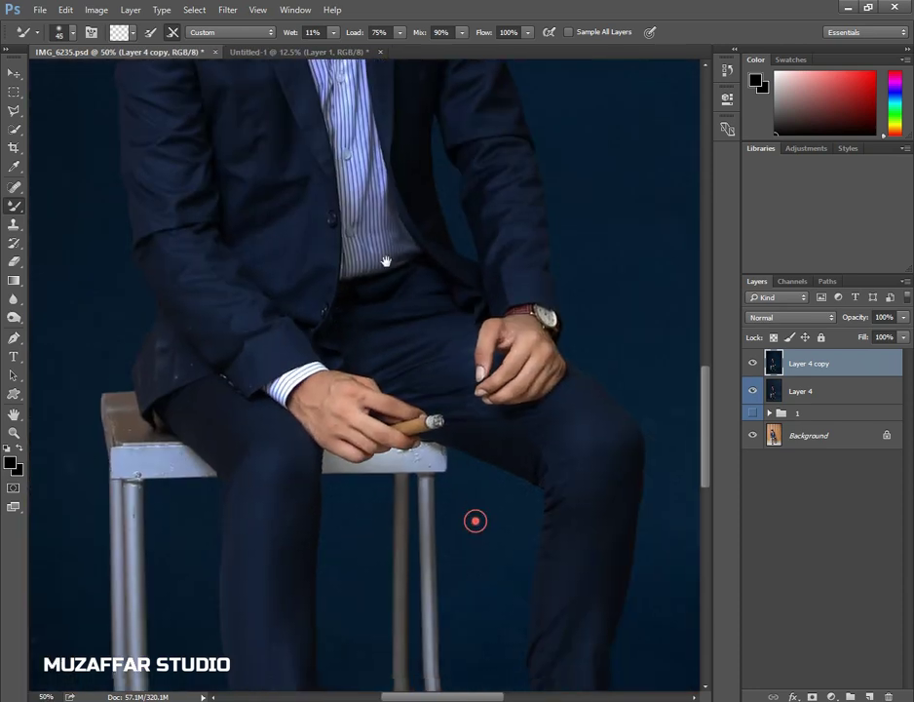
{"action": "scroll", "coordinate": [472, 507], "scroll_direction": "down", "scroll_amount": 5}
{"action": "scroll", "coordinate": [472, 499], "scroll_direction": "down", "scroll_amount": 2}
{"action": "scroll", "coordinate": [452, 421], "scroll_direction": "up", "scroll_amount": 1}
{"action": "key", "text": "bracketright"}
{"action": "key", "text": "bracketright"}
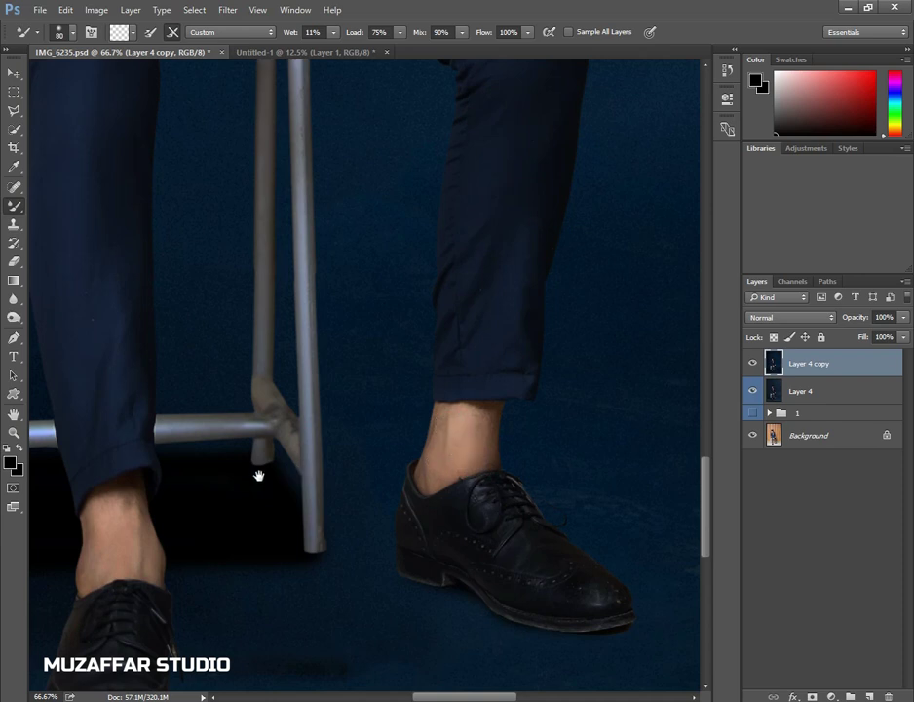
{"action": "left_click_drag", "start_coordinate": [259, 474], "coordinate": [404, 446]}
{"action": "key", "text": "bracketleft"}
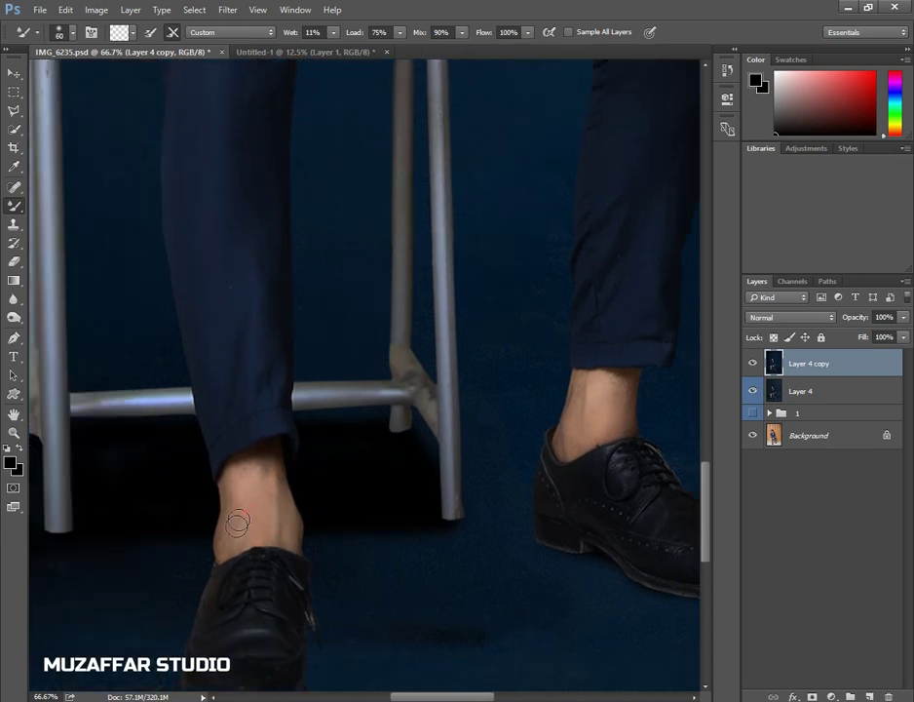
{"action": "scroll", "coordinate": [282, 470], "scroll_direction": "down", "scroll_amount": 1}
{"action": "scroll", "coordinate": [342, 468], "scroll_direction": "down", "scroll_amount": 2}
{"action": "scroll", "coordinate": [527, 473], "scroll_direction": "down", "scroll_amount": 2}
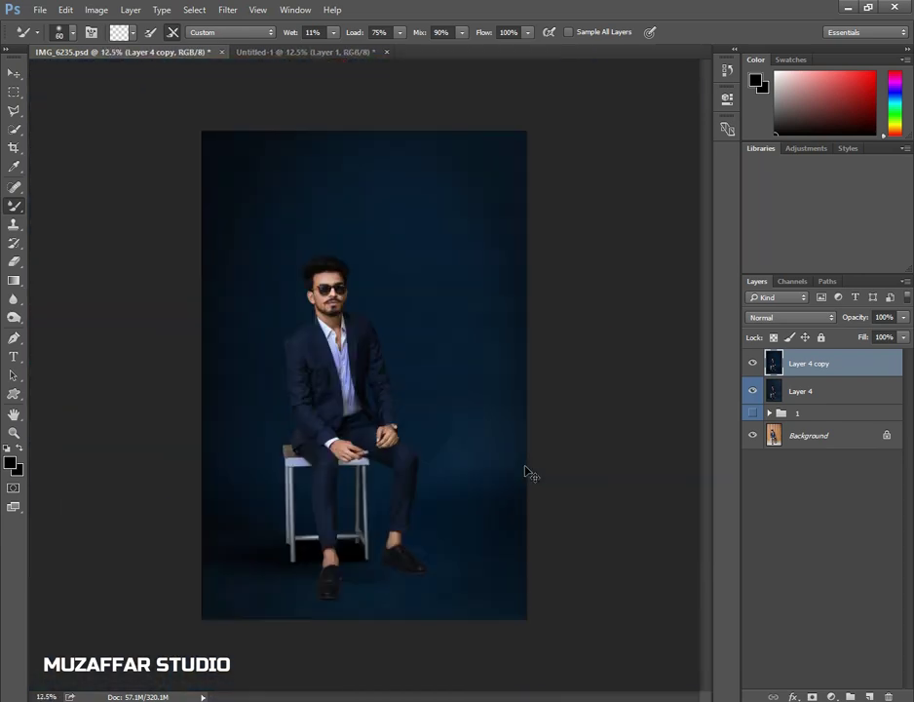
- Show Layer 4 copy and pick the toning tool at Midtones, 66% exposure
{"action": "key", "text": "ctrl+plus"}
{"action": "left_click", "coordinate": [752, 365]}
{"action": "key", "text": "ctrl+plus"}
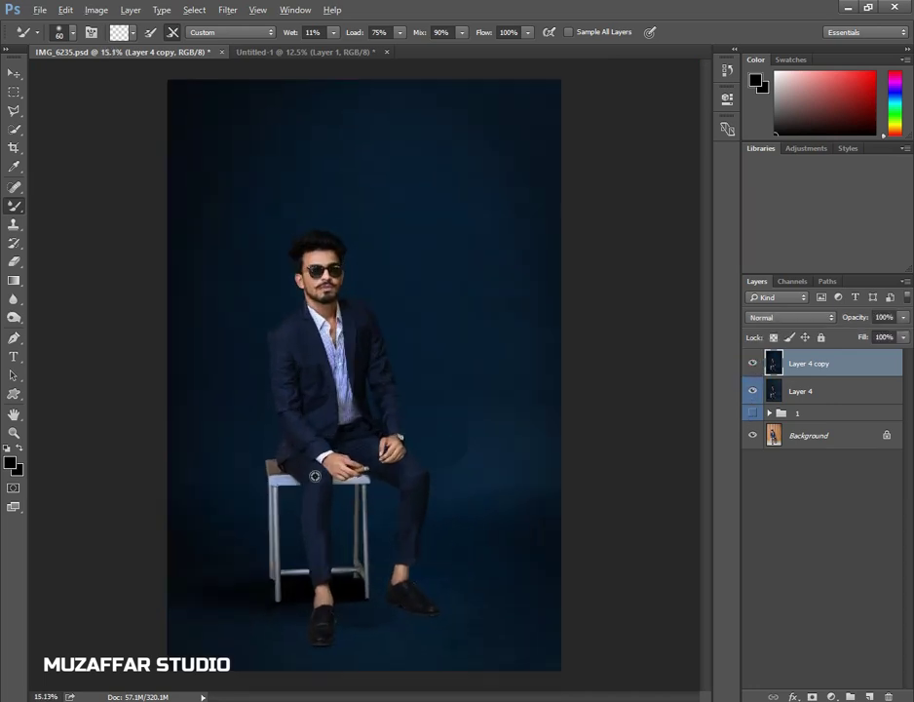
{"action": "left_click", "coordinate": [14, 317]}
{"action": "right_click", "coordinate": [13, 317]}
{"action": "left_click", "coordinate": [46, 329]}
- Tone the right shoe's sole edge and toe with brush sizes 45–70
{"action": "left_click_drag", "start_coordinate": [368, 566], "coordinate": [377, 430]}
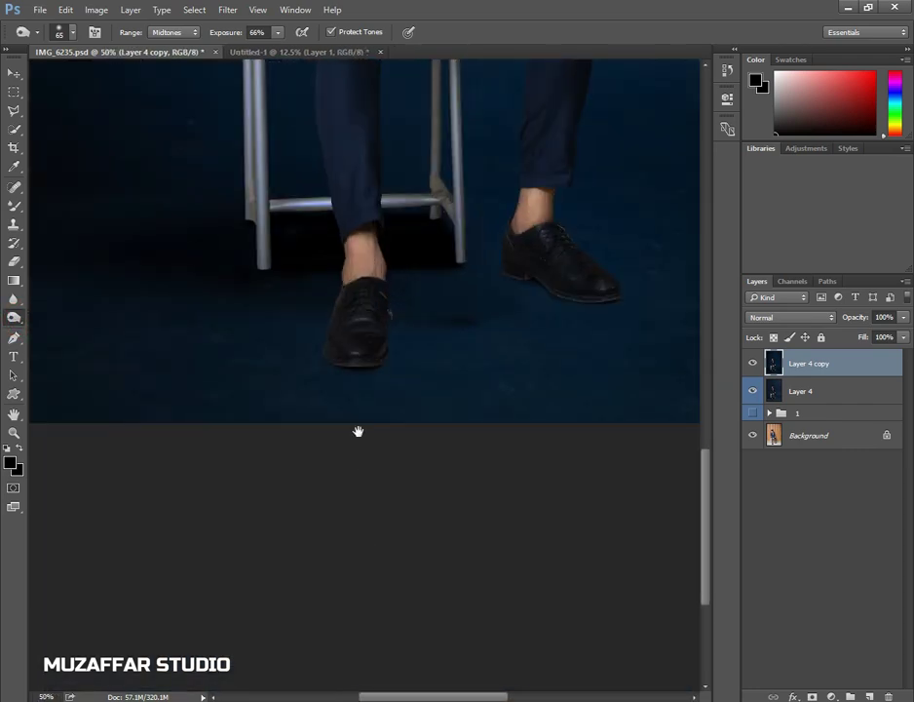
{"action": "mouse_move", "coordinate": [362, 475]}
{"action": "left_mouse_down"}
{"action": "mouse_move", "coordinate": [316, 476]}
{"action": "mouse_move", "coordinate": [389, 478]}
{"action": "mouse_move", "coordinate": [312, 472]}
{"action": "left_mouse_up"}
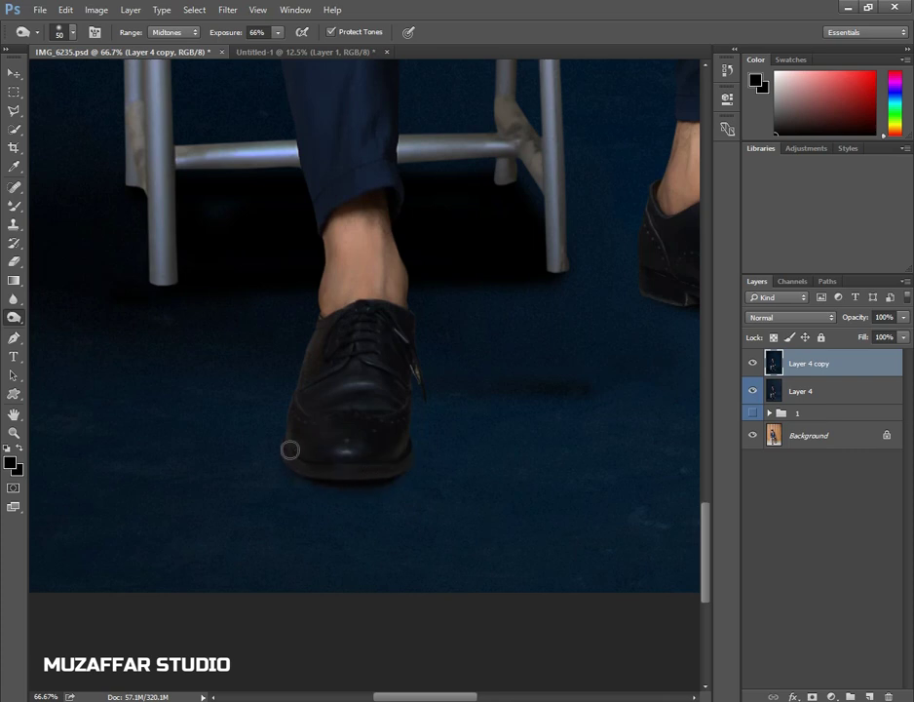
{"action": "left_click_drag", "start_coordinate": [313, 474], "coordinate": [303, 465]}
{"action": "key", "text": "bracketright"}
{"action": "key", "text": "bracketright"}
{"action": "left_click_drag", "start_coordinate": [575, 419], "coordinate": [370, 447]}
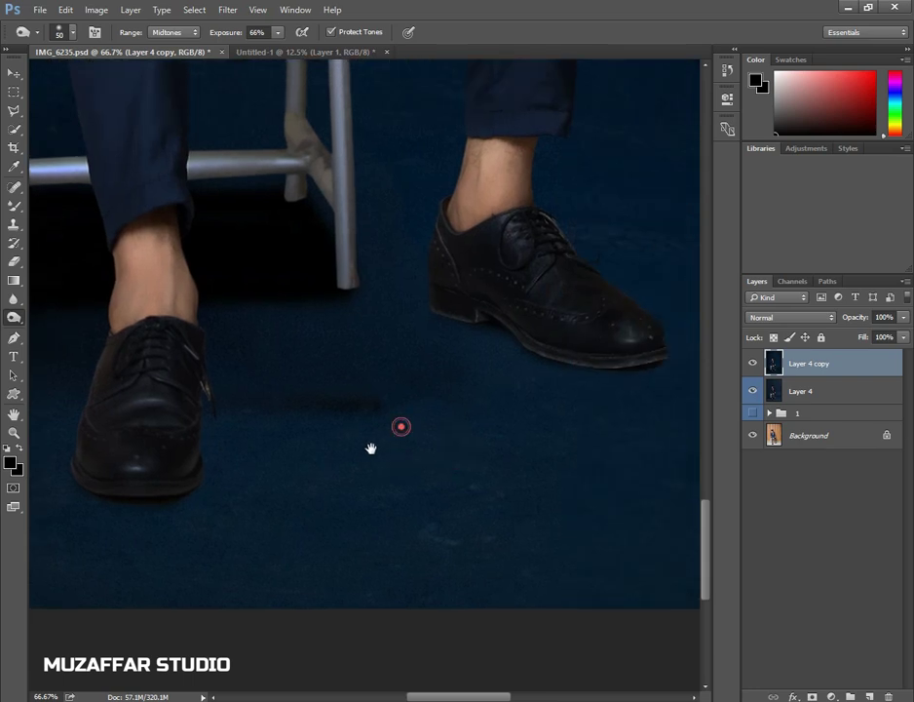
{"action": "left_click_drag", "start_coordinate": [493, 362], "coordinate": [508, 360]}
{"action": "key", "text": "ctrl+plus"}
{"action": "key", "text": "bracketleft"}
{"action": "key", "text": "bracketleft"}
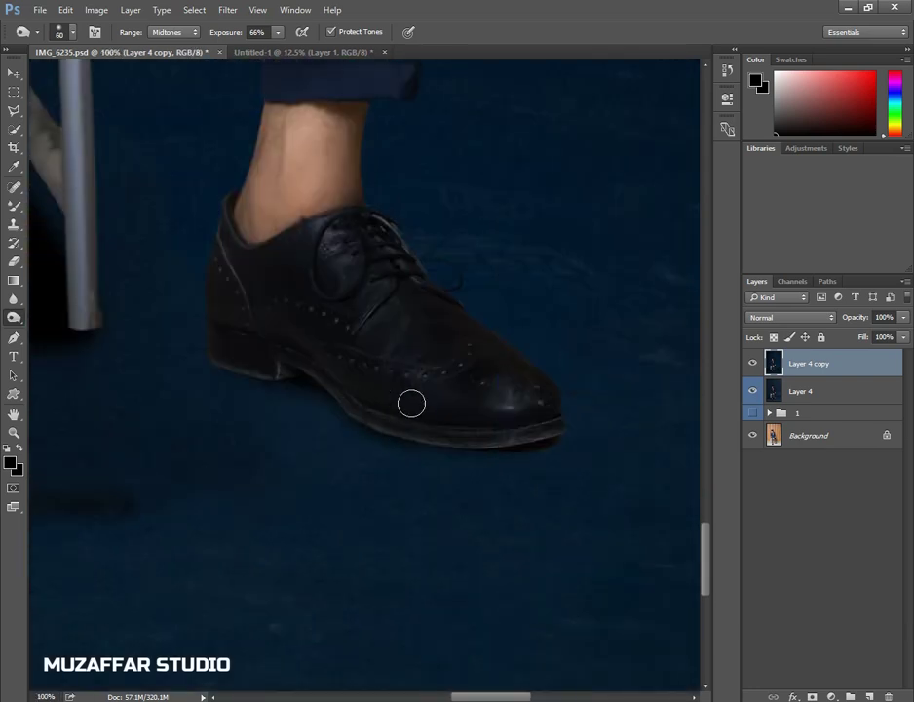
{"action": "mouse_move", "coordinate": [406, 432]}
{"action": "left_mouse_down"}
{"action": "mouse_move", "coordinate": [382, 424]}
{"action": "mouse_move", "coordinate": [539, 432]}
{"action": "mouse_move", "coordinate": [489, 431]}
{"action": "left_mouse_up"}
{"action": "key", "text": "bracketleft"}
{"action": "key", "text": "bracketright"}
{"action": "mouse_move", "coordinate": [534, 399]}
{"action": "left_mouse_down"}
{"action": "mouse_move", "coordinate": [456, 409]}
{"action": "mouse_move", "coordinate": [523, 406]}
{"action": "mouse_move", "coordinate": [547, 425]}
{"action": "left_mouse_up"}
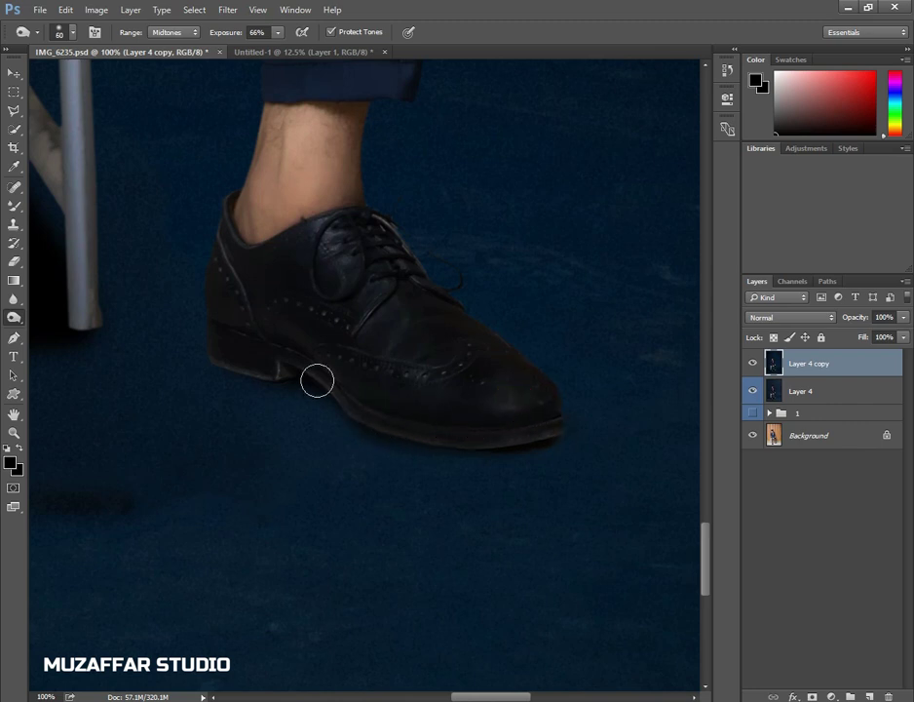
- Tone the shoe's heel and toe edges at sizes 80–100, then zoom out
{"action": "mouse_move", "coordinate": [238, 366]}
{"action": "left_mouse_down"}
{"action": "mouse_move", "coordinate": [210, 355]}
{"action": "mouse_move", "coordinate": [241, 359]}
{"action": "left_mouse_up"}
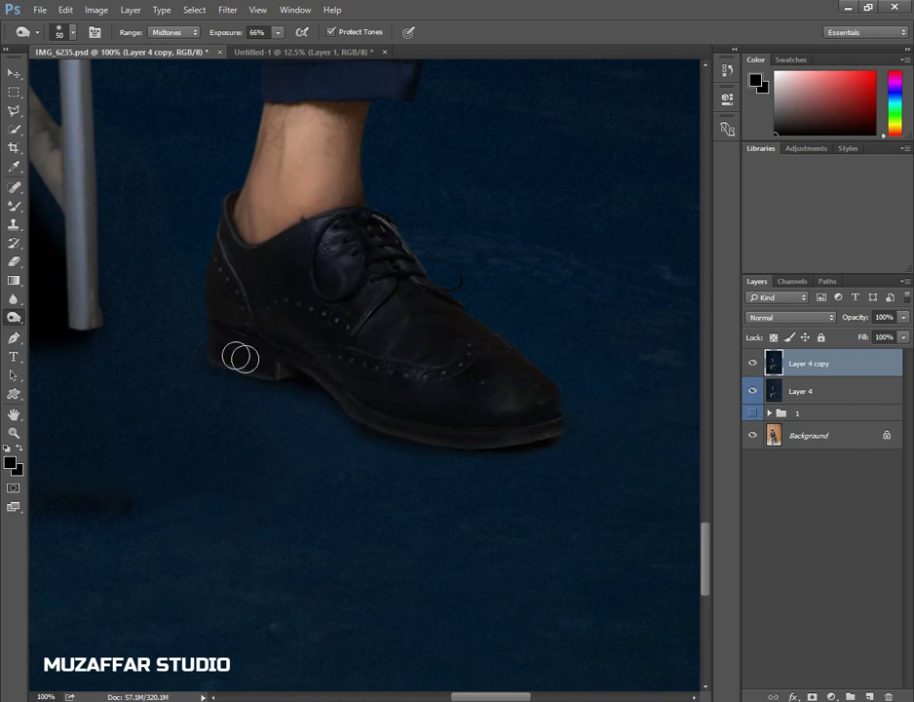
{"action": "mouse_move", "coordinate": [320, 386]}
{"action": "left_mouse_down"}
{"action": "mouse_move", "coordinate": [229, 364]}
{"action": "mouse_move", "coordinate": [301, 367]}
{"action": "left_mouse_up"}
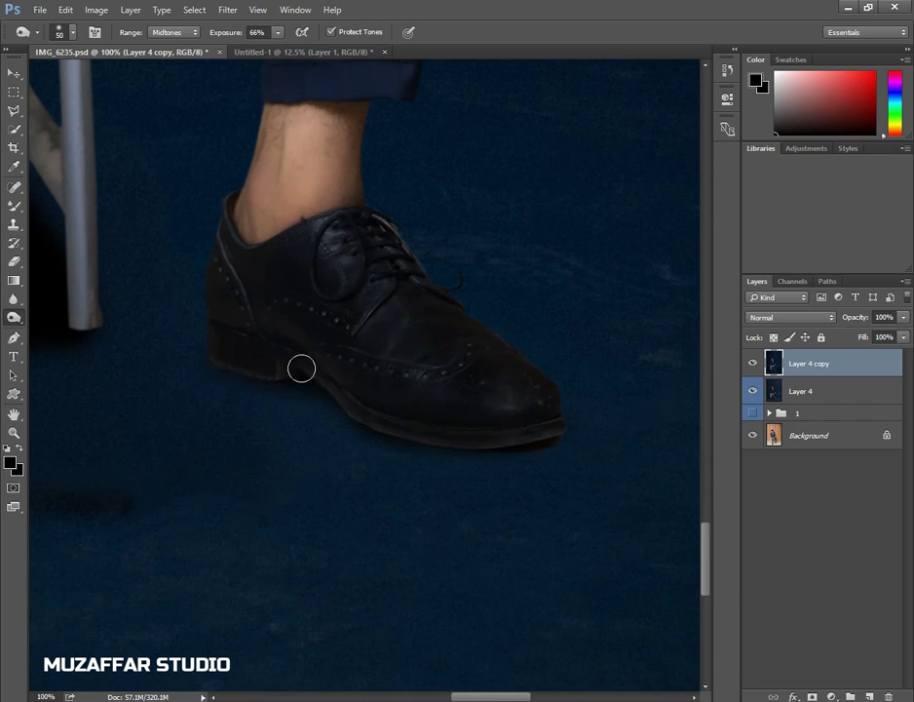
{"action": "key", "text": "bracketright"}
{"action": "key", "text": "bracketright"}
{"action": "key", "text": "bracketright"}
{"action": "left_click_drag", "start_coordinate": [416, 293], "coordinate": [453, 392]}
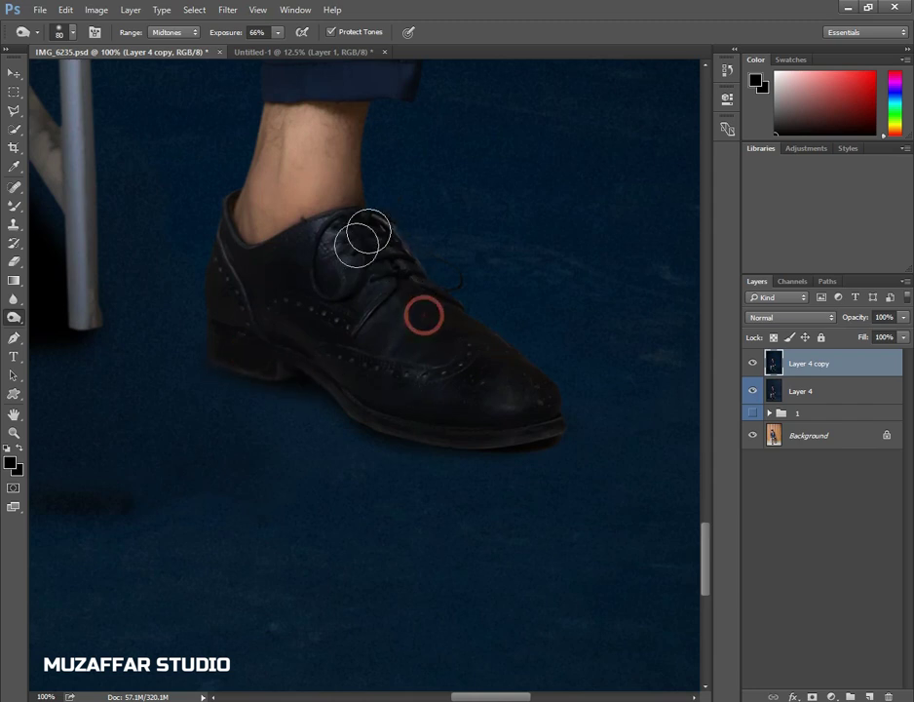
{"action": "key", "text": "bracketleft"}
{"action": "key", "text": "bracketleft"}
{"action": "mouse_move", "coordinate": [391, 418]}
{"action": "left_mouse_down"}
{"action": "mouse_move", "coordinate": [523, 435]}
{"action": "mouse_move", "coordinate": [391, 416]}
{"action": "left_mouse_up"}
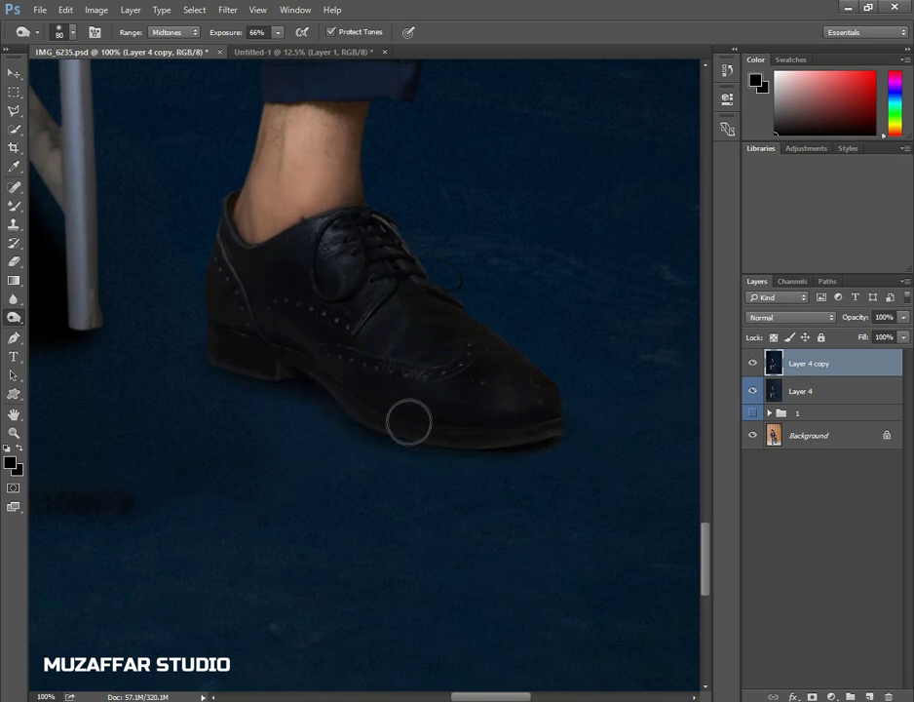
{"action": "left_click_drag", "start_coordinate": [457, 423], "coordinate": [527, 420]}
{"action": "scroll", "coordinate": [485, 440], "scroll_direction": "down", "scroll_amount": 1}
{"action": "scroll", "coordinate": [485, 441], "scroll_direction": "down", "scroll_amount": 2}
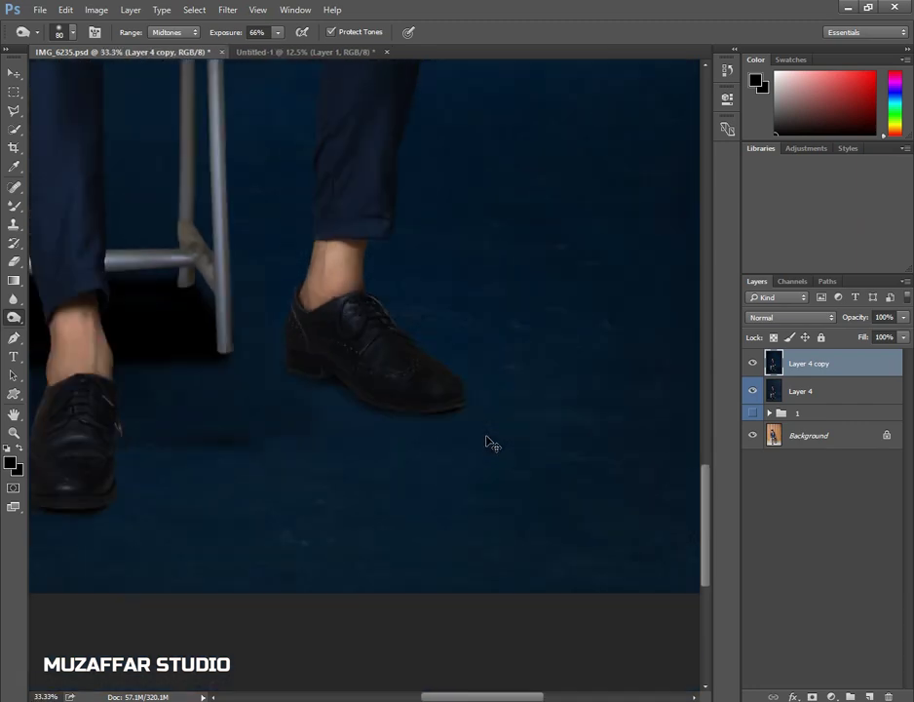
{"action": "scroll", "coordinate": [486, 440], "scroll_direction": "down", "scroll_amount": 1}
{"action": "scroll", "coordinate": [507, 450], "scroll_direction": "down", "scroll_amount": 1}
{"action": "scroll", "coordinate": [566, 477], "scroll_direction": "up", "scroll_amount": 5}
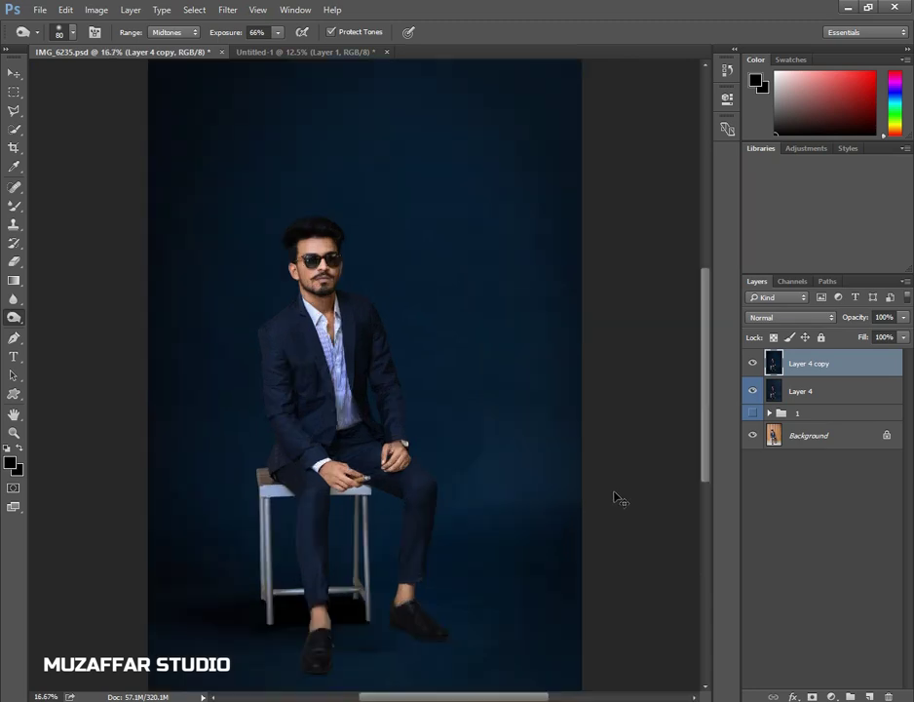
- Hide and reshow Layer 4 copy to compare before and after
{"action": "left_click", "coordinate": [751, 366]}
{"action": "left_click", "coordinate": [751, 366]}
{"action": "left_click", "coordinate": [751, 365]}
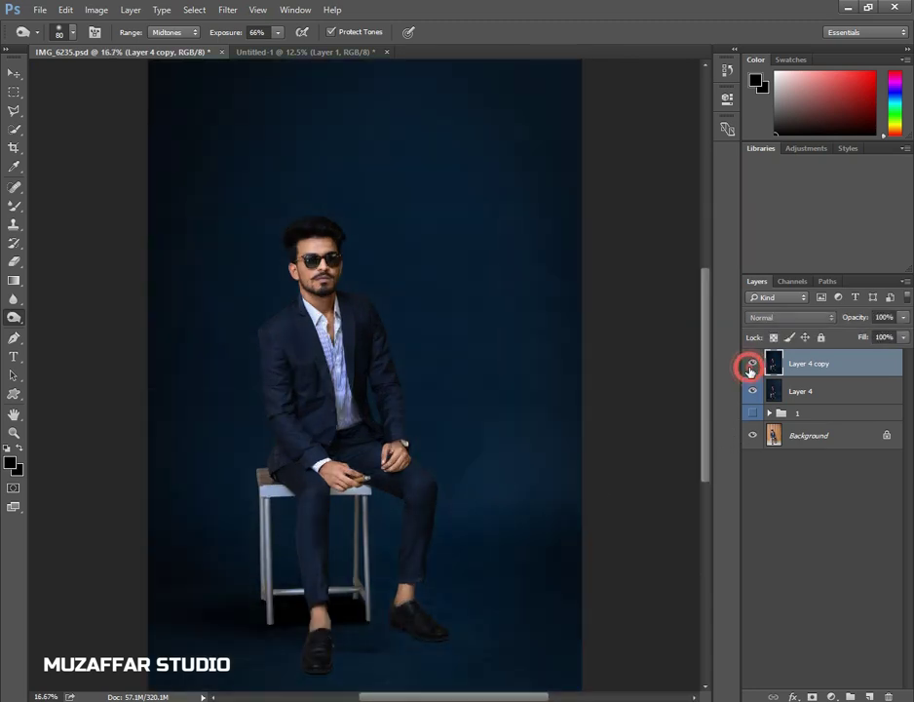
{"action": "scroll", "coordinate": [582, 398], "scroll_direction": "up", "scroll_amount": 2}
{"action": "scroll", "coordinate": [409, 387], "scroll_direction": "down", "scroll_amount": 1}
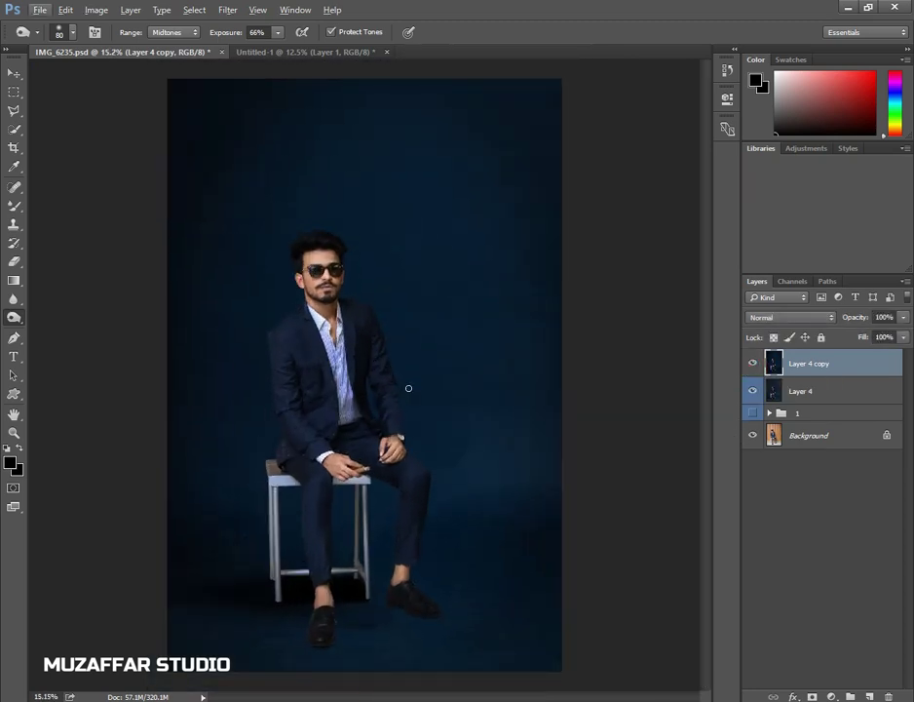
- Merge Layer 4 into Layer 4 copy, show group 1, and select the Move tool
{"action": "left_click", "coordinate": [805, 393], "text": "shift"}
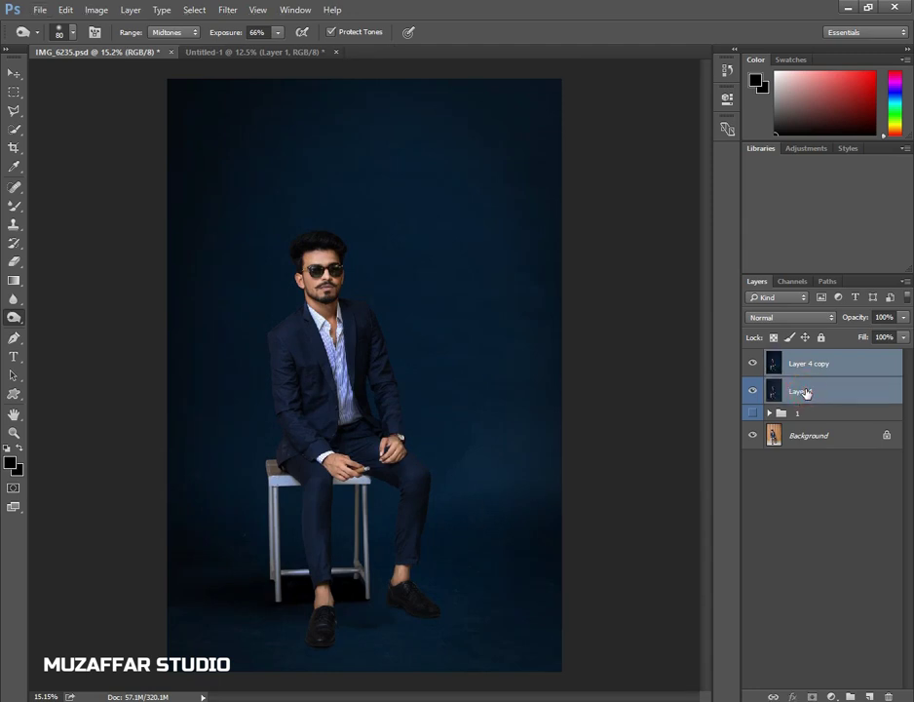
{"action": "key", "text": "ctrl+e"}
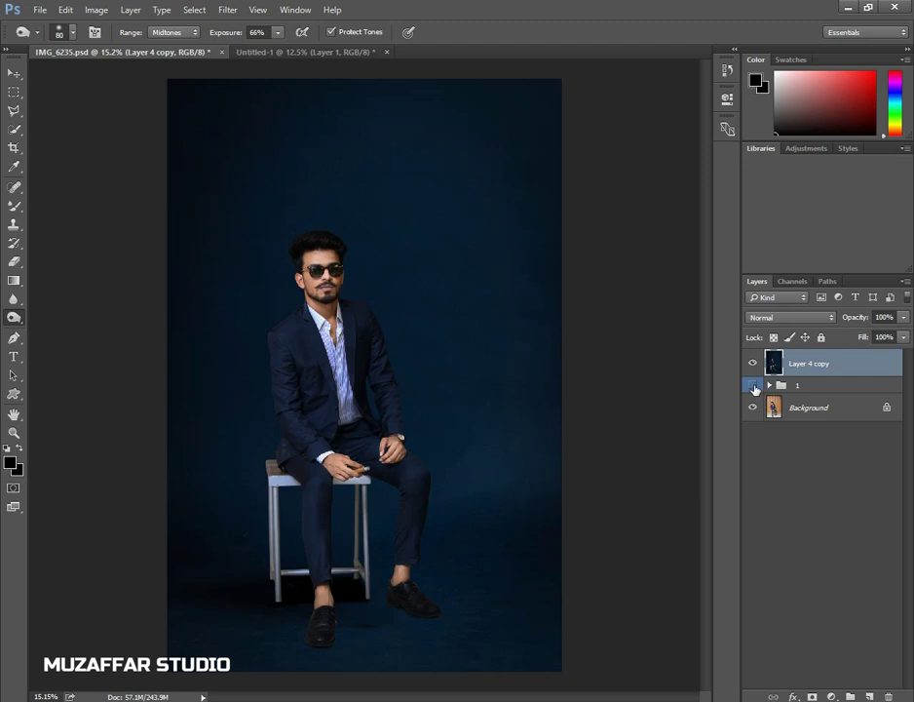
{"action": "left_click", "coordinate": [754, 386]}
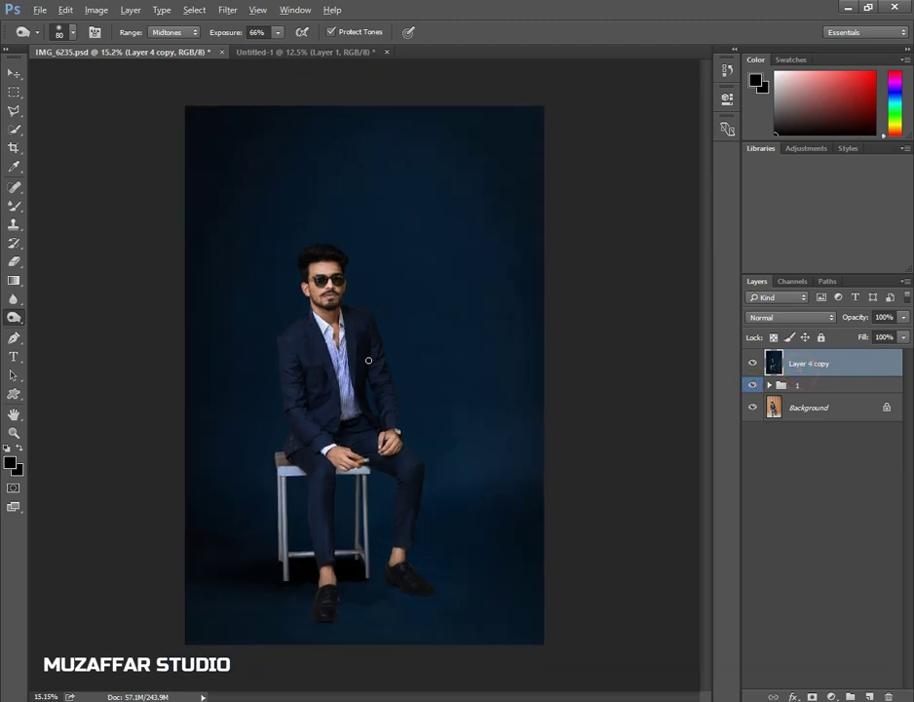
{"action": "left_click", "coordinate": [14, 74]}
{"action": "scroll", "coordinate": [438, 362], "scroll_direction": "up", "scroll_amount": 1}
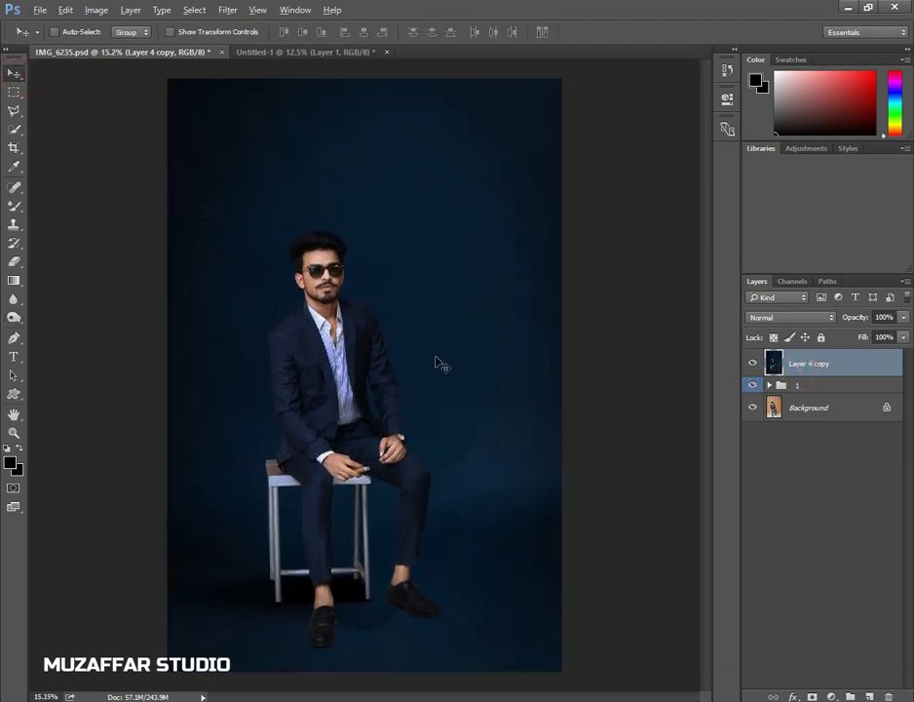
- Show the Actions panel and expand the Frequency Separation action set
{"action": "left_click", "coordinate": [293, 10]}
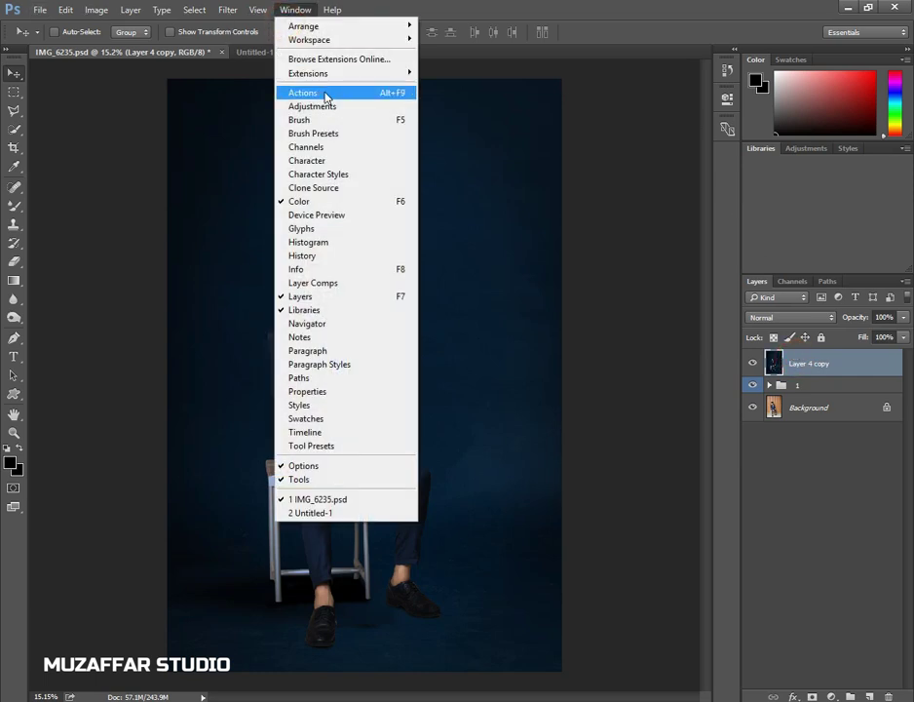
{"action": "left_click", "coordinate": [327, 95]}
{"action": "left_click_drag", "start_coordinate": [655, 142], "coordinate": [659, 230]}
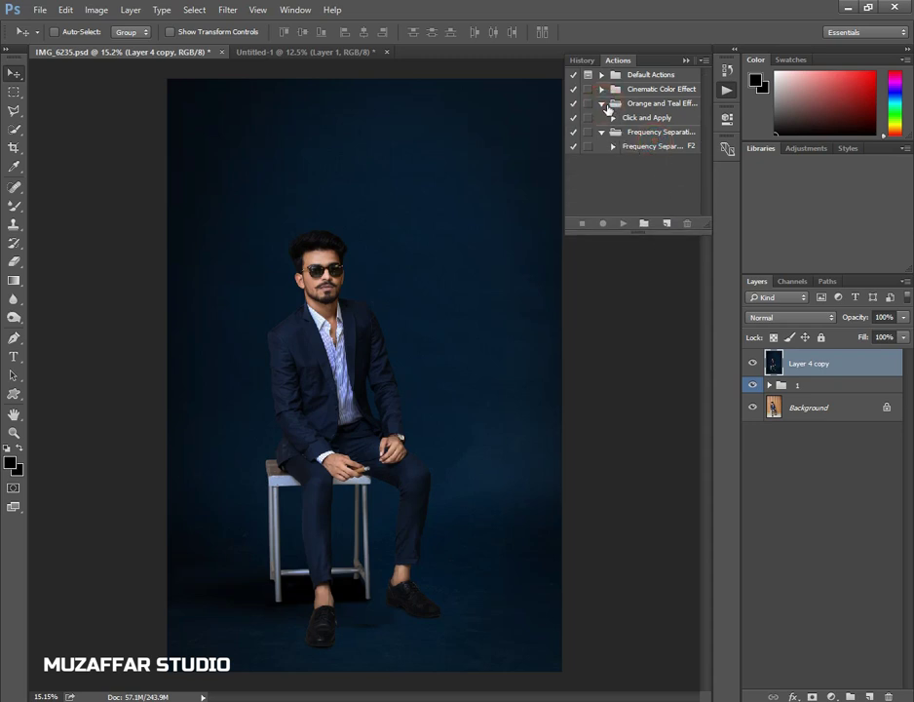
{"action": "left_click", "coordinate": [602, 103]}
{"action": "left_click", "coordinate": [640, 117]}
{"action": "left_click", "coordinate": [613, 132]}
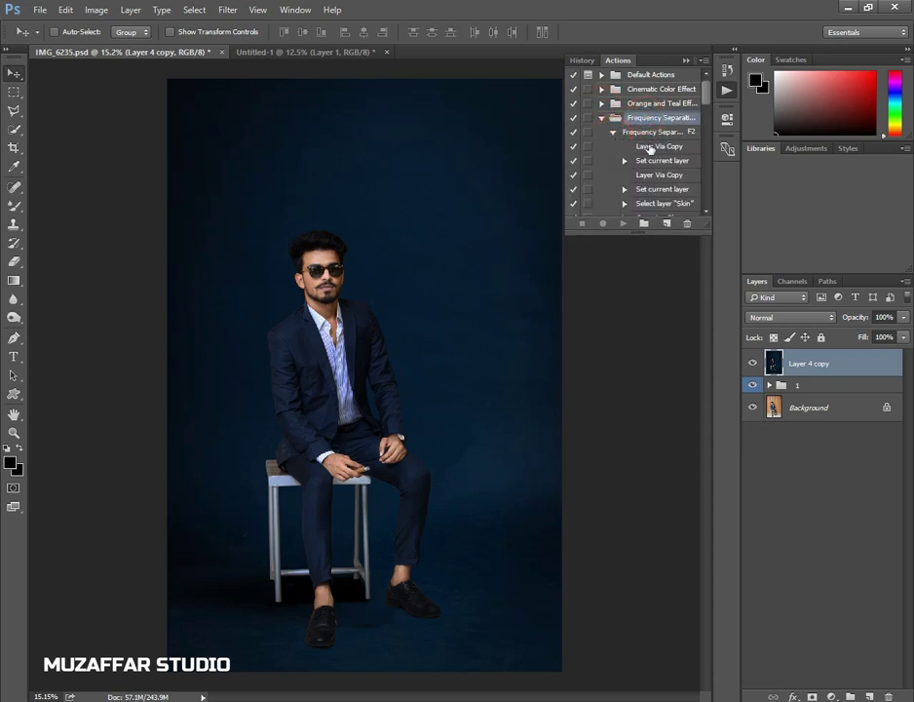
{"action": "left_click_drag", "start_coordinate": [651, 234], "coordinate": [653, 573]}
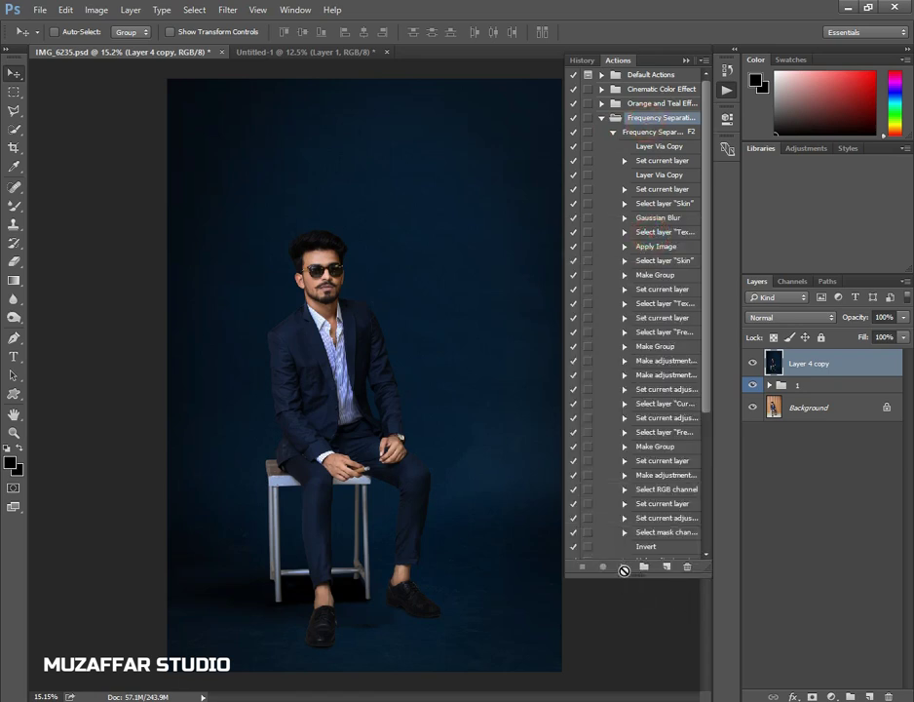
- Play the Frequency Separation action, select the Light mask, and show Group 1
{"action": "left_click", "coordinate": [657, 133]}
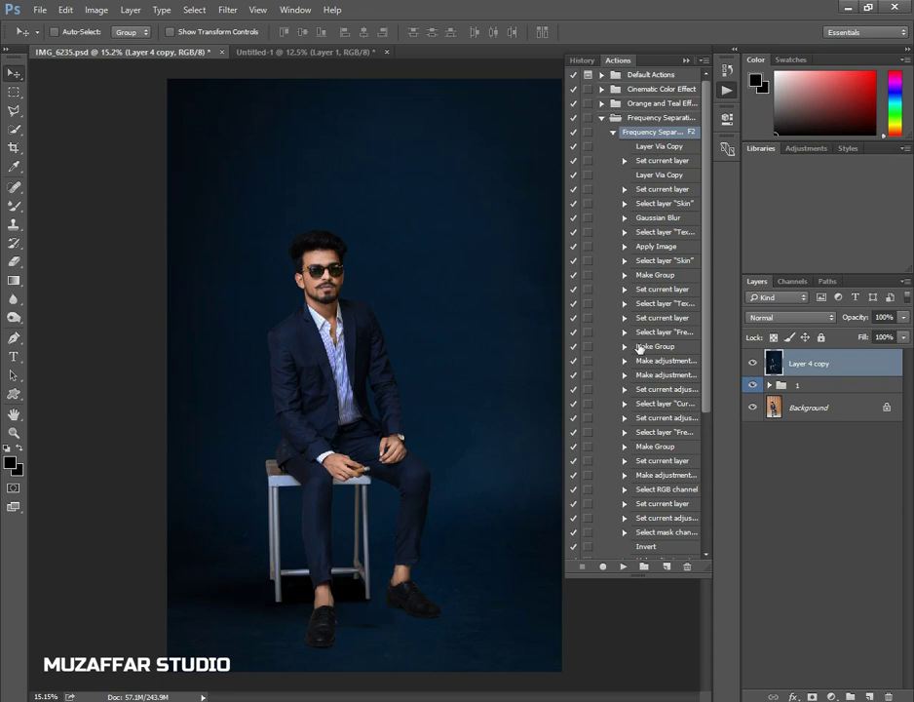
{"action": "left_click", "coordinate": [622, 566]}
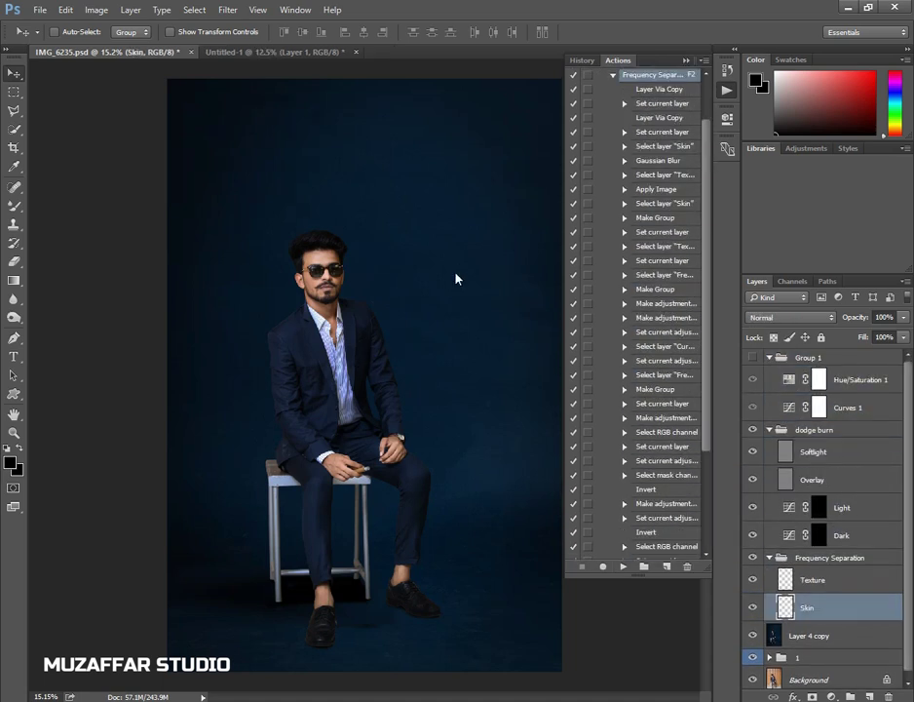
{"action": "left_click", "coordinate": [685, 62]}
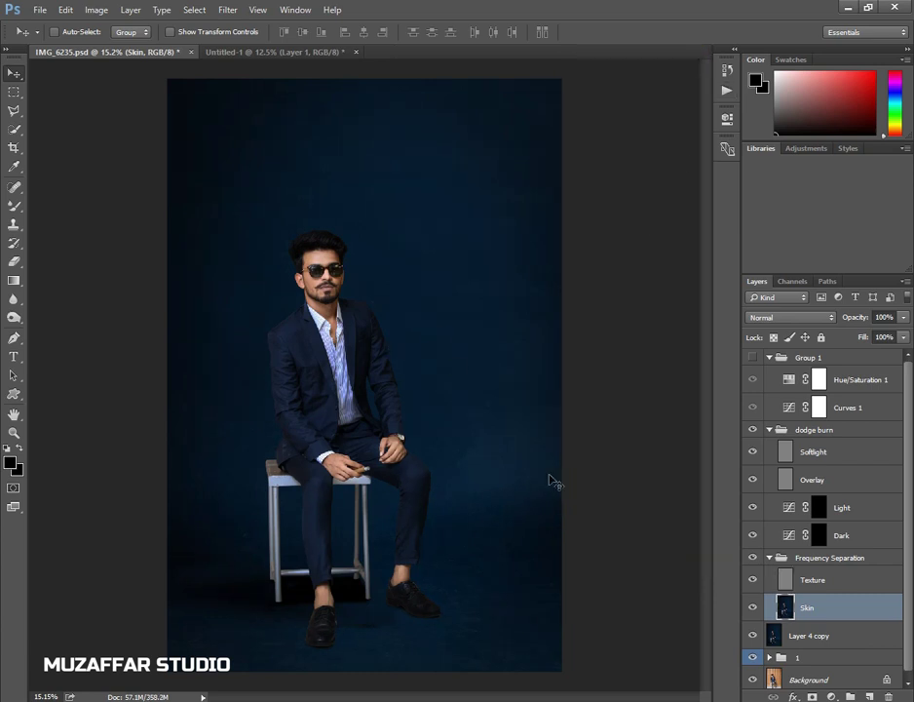
{"action": "left_click", "coordinate": [820, 515]}
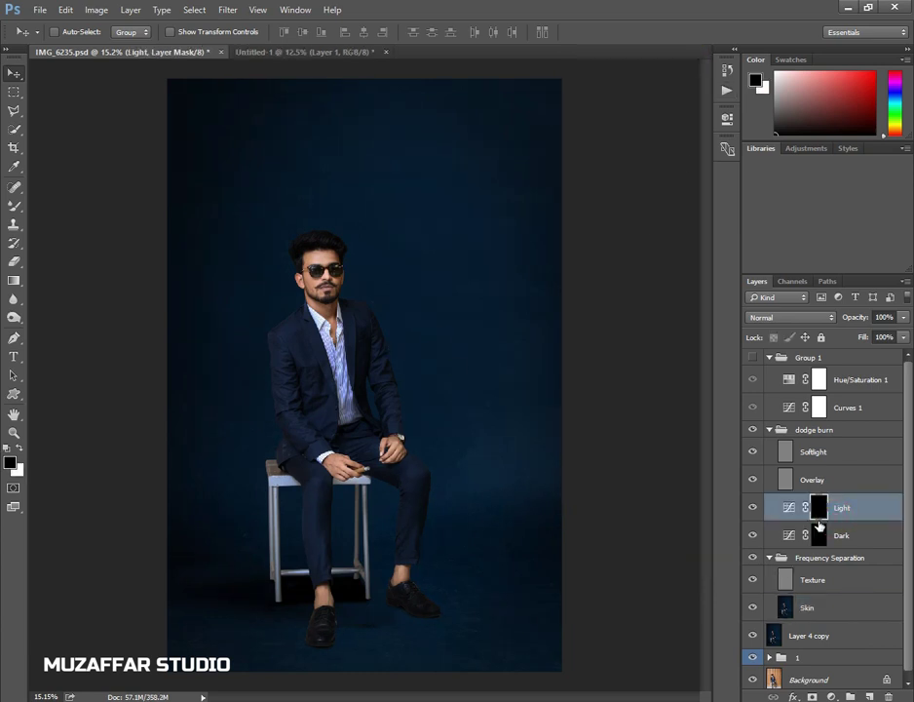
{"action": "left_click", "coordinate": [752, 358]}
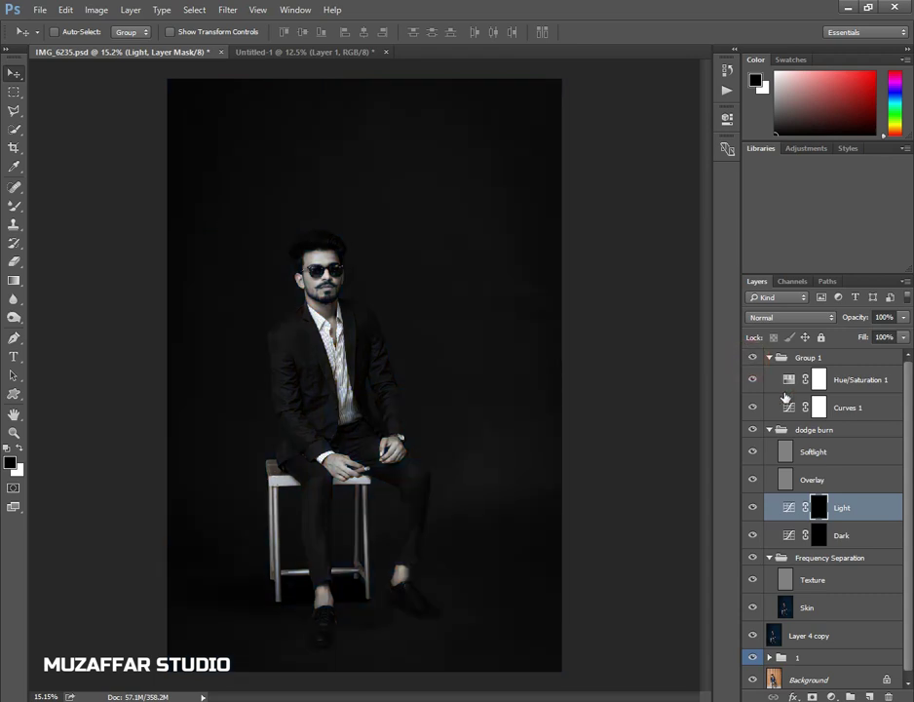
- Switch to the Brush tool and stroke the nose and lips on the Light mask
{"action": "left_click", "coordinate": [13, 205]}
{"action": "right_click", "coordinate": [14, 205]}
{"action": "left_click", "coordinate": [82, 204]}
{"action": "scroll", "coordinate": [332, 314], "scroll_direction": "up", "scroll_amount": 3}
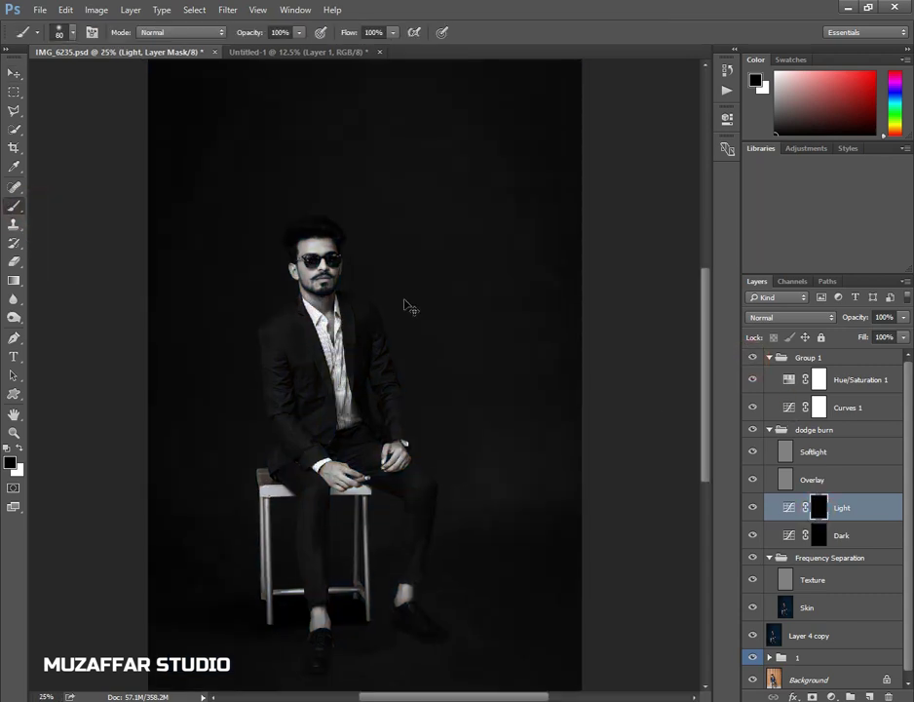
{"action": "scroll", "coordinate": [390, 392], "scroll_direction": "up", "scroll_amount": 1}
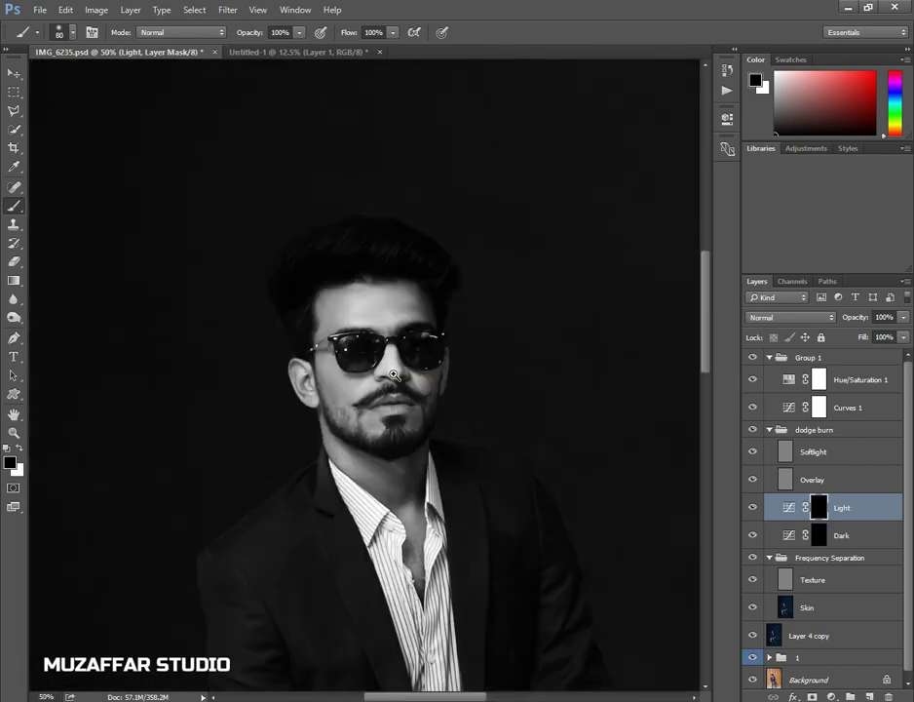
{"action": "scroll", "coordinate": [380, 381], "scroll_direction": "up", "scroll_amount": 1}
{"action": "scroll", "coordinate": [358, 359], "scroll_direction": "up", "scroll_amount": 1}
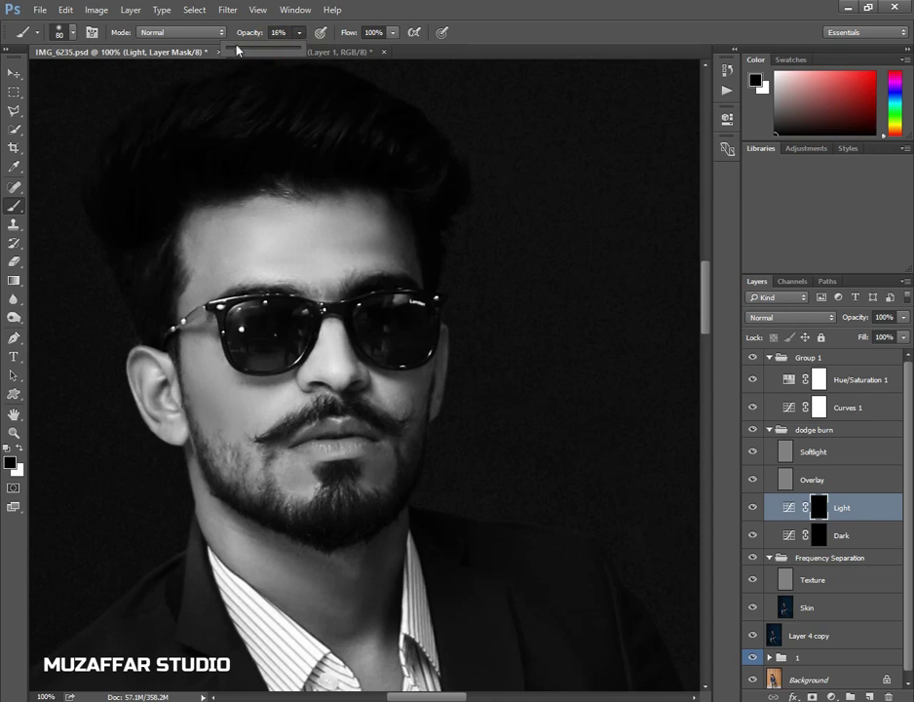
{"action": "key", "text": "bracketleft"}
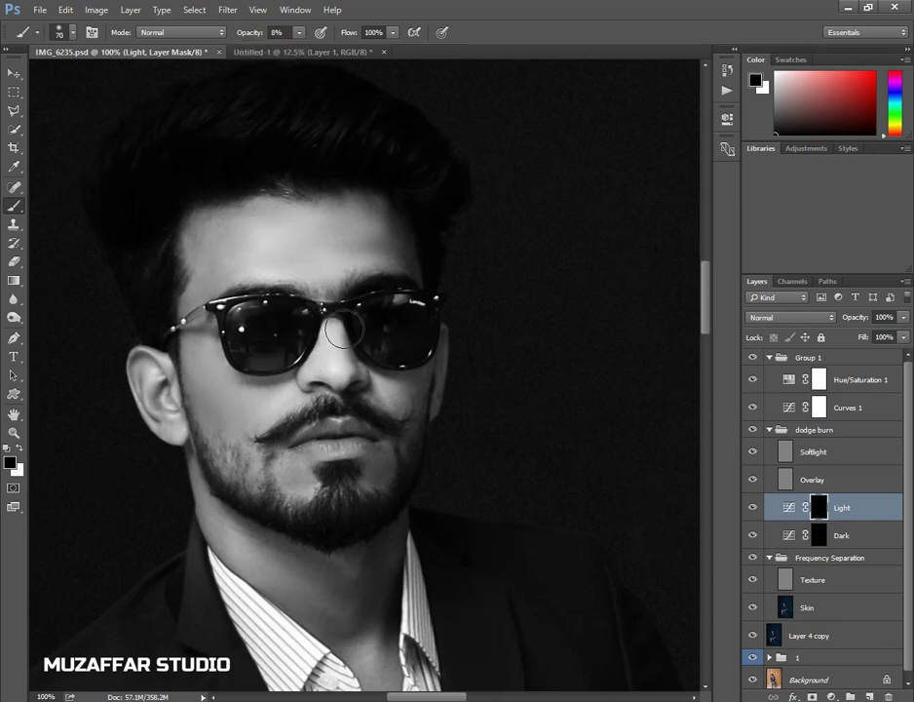
{"action": "left_click_drag", "start_coordinate": [347, 377], "coordinate": [344, 381]}
{"action": "left_click_drag", "start_coordinate": [358, 451], "coordinate": [343, 432]}
- Set brush opacity to 24% and make white the foreground colour
{"action": "key", "text": "ctrl+plus"}
{"action": "key", "text": "bracketright"}
{"action": "left_click", "coordinate": [299, 37]}
{"action": "left_click_drag", "start_coordinate": [299, 37], "coordinate": [310, 45]}
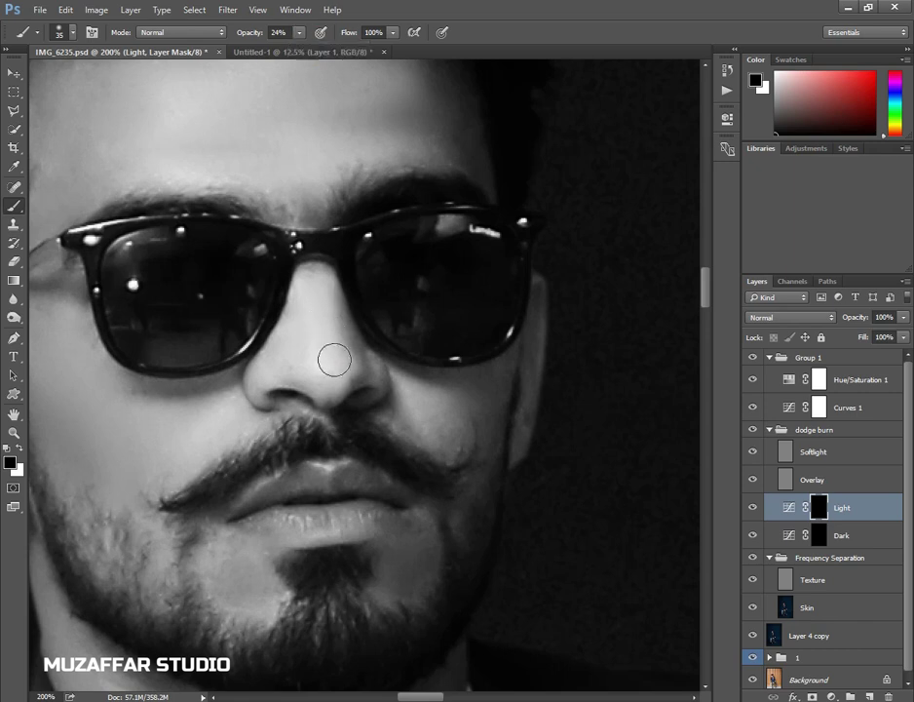
{"action": "left_click_drag", "start_coordinate": [334, 374], "coordinate": [335, 350]}
{"action": "key", "text": "bracketleft"}
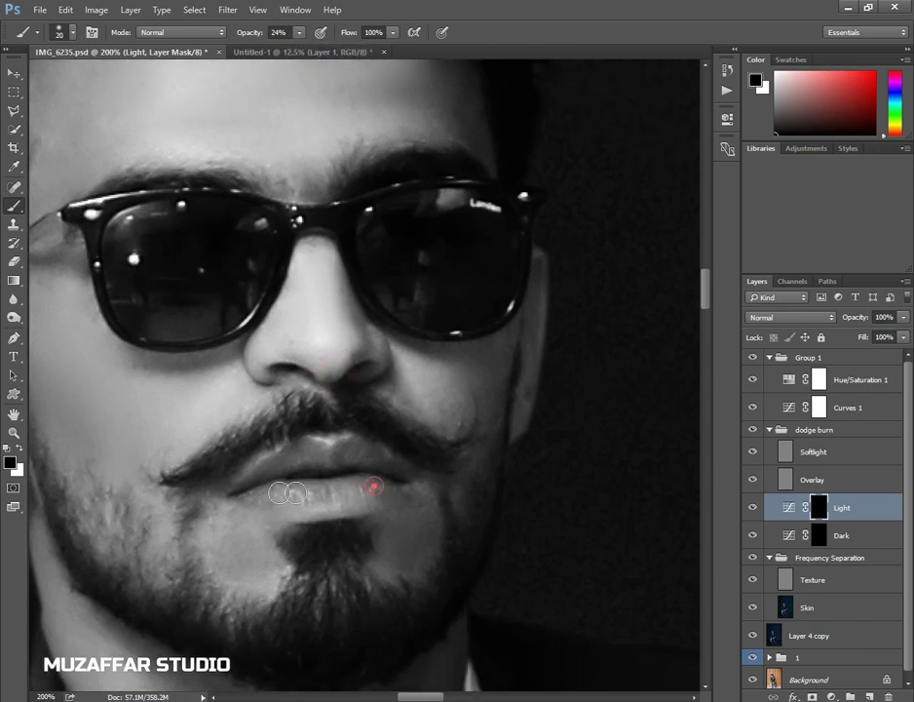
{"action": "left_click_drag", "start_coordinate": [312, 478], "coordinate": [339, 429]}
{"action": "left_click", "coordinate": [21, 448]}
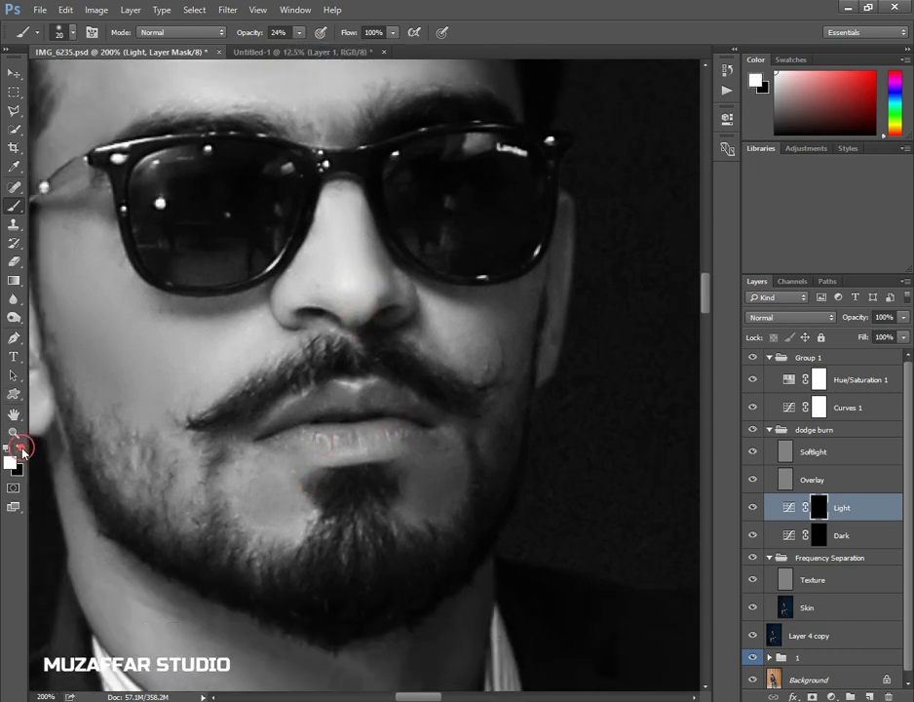
- Paint white on the Light mask over the cheek and chin
{"action": "key", "text": "bracketright"}
{"action": "key", "text": "bracketright"}
{"action": "key", "text": "bracketright"}
{"action": "scroll", "coordinate": [363, 361], "scroll_direction": "up", "scroll_amount": 2}
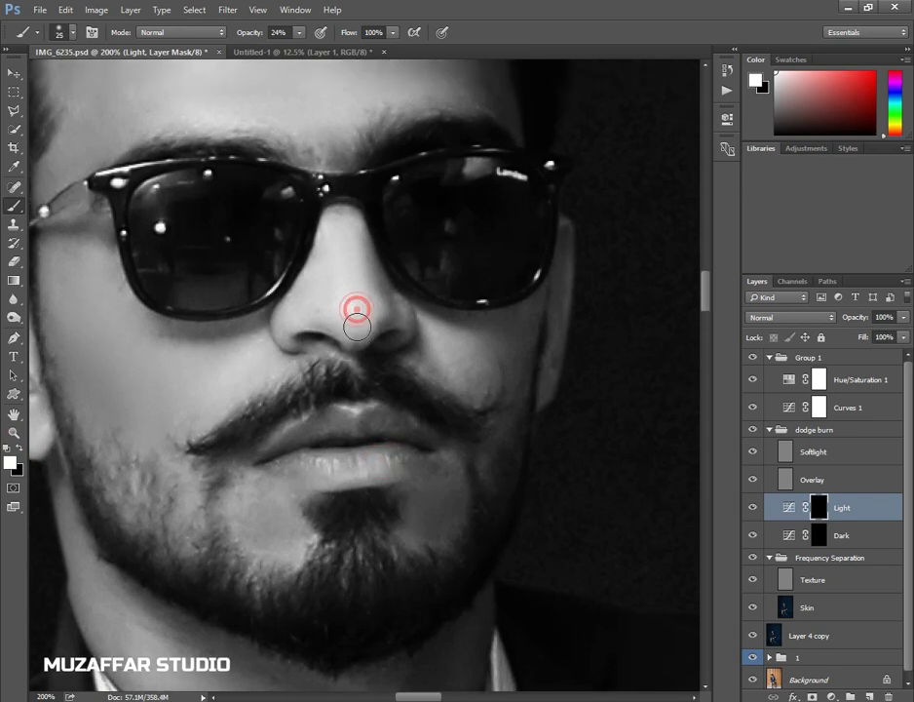
{"action": "left_click_drag", "start_coordinate": [364, 267], "coordinate": [379, 228]}
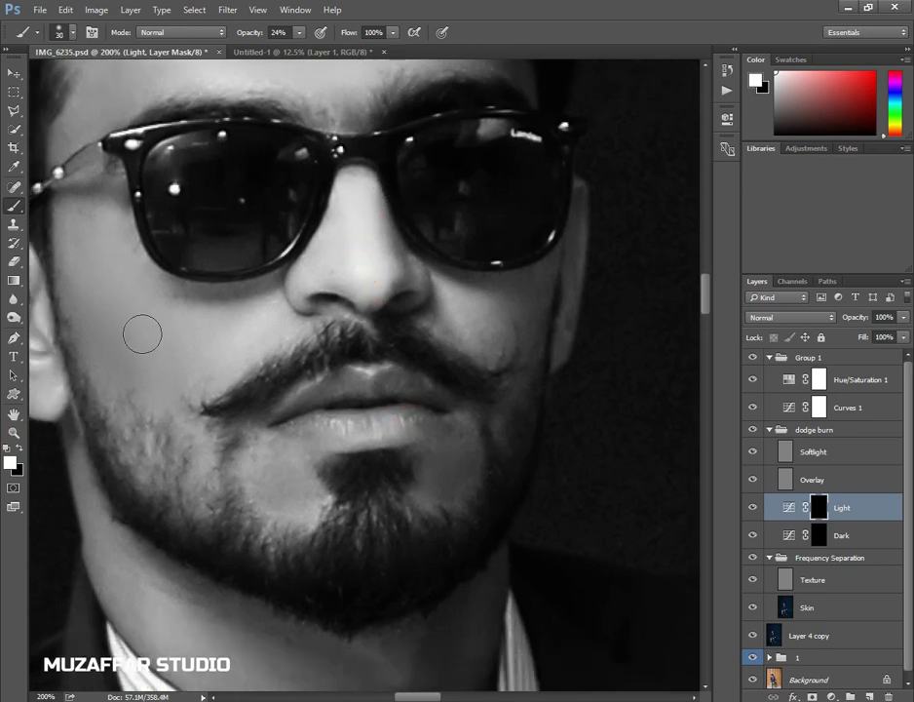
{"action": "left_click", "coordinate": [100, 258]}
{"action": "key", "text": "bracketright"}
{"action": "key", "text": "bracketright"}
{"action": "key", "text": "bracketright"}
{"action": "key", "text": "bracketleft"}
{"action": "key", "text": "bracketleft"}
{"action": "left_click", "coordinate": [450, 377]}
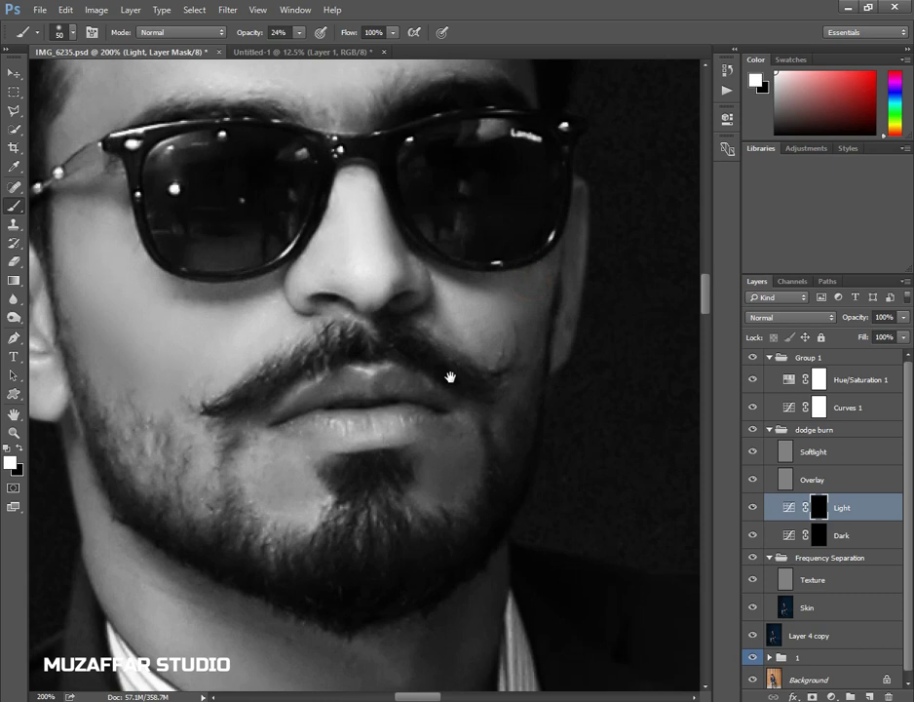
{"action": "scroll", "coordinate": [440, 417], "scroll_direction": "down", "scroll_amount": 3}
{"action": "scroll", "coordinate": [440, 417], "scroll_direction": "down", "scroll_amount": 3}
{"action": "scroll", "coordinate": [449, 418], "scroll_direction": "down", "scroll_amount": 3}
- Resize the brush and move the view from the face down to the collar
{"action": "scroll", "coordinate": [387, 367], "scroll_direction": "up", "scroll_amount": 2}
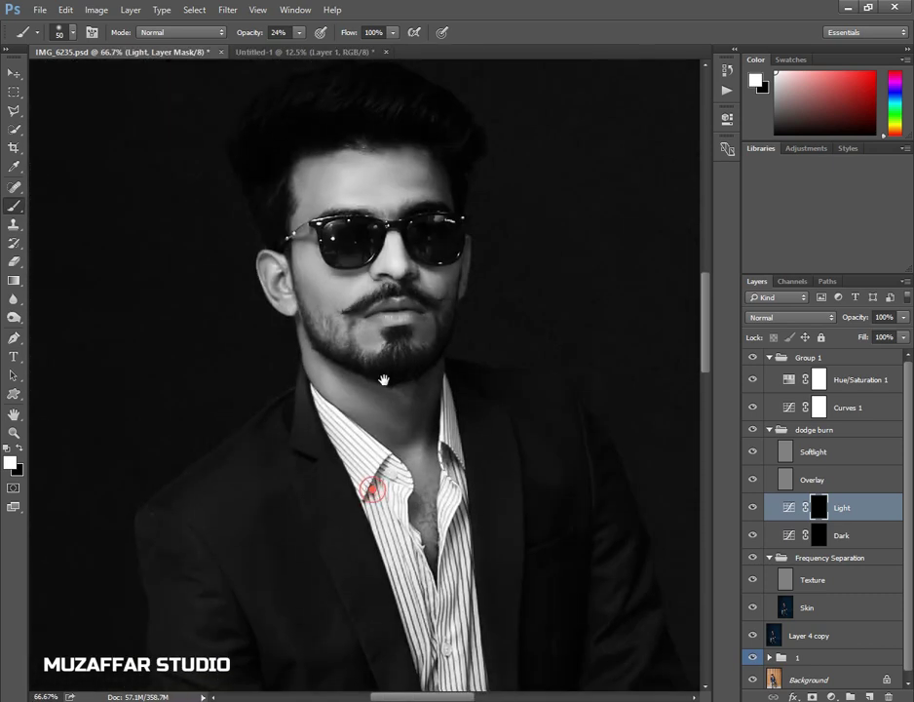
{"action": "scroll", "coordinate": [375, 271], "scroll_direction": "up", "scroll_amount": 1}
{"action": "scroll", "coordinate": [367, 253], "scroll_direction": "up", "scroll_amount": 1}
{"action": "key", "text": "bracketleft"}
{"action": "key", "text": "bracketleft"}
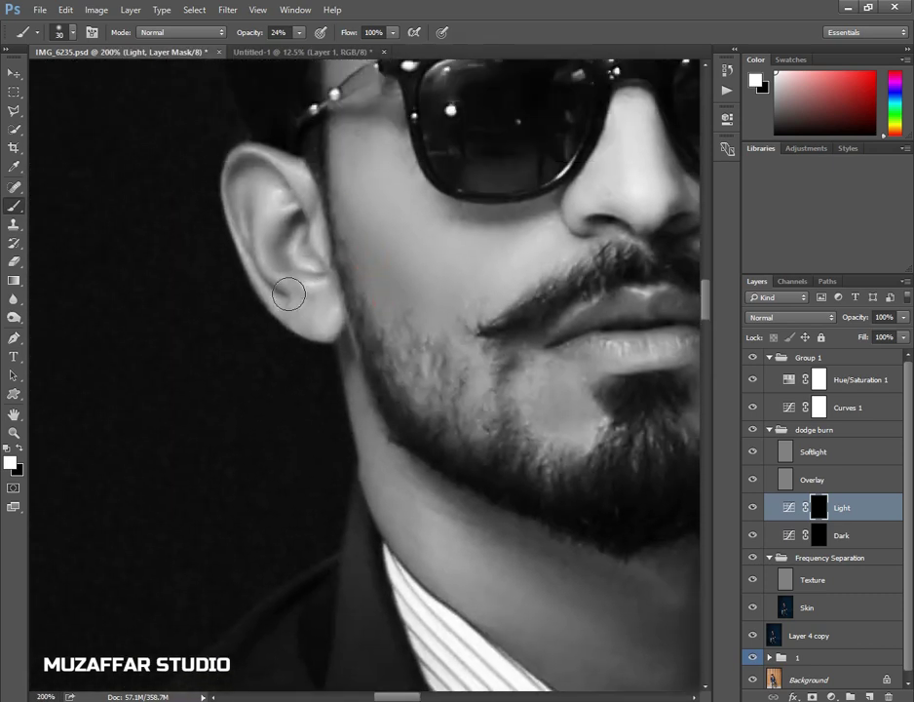
{"action": "key", "text": "bracketright"}
{"action": "scroll", "coordinate": [363, 473], "scroll_direction": "down", "scroll_amount": 2}
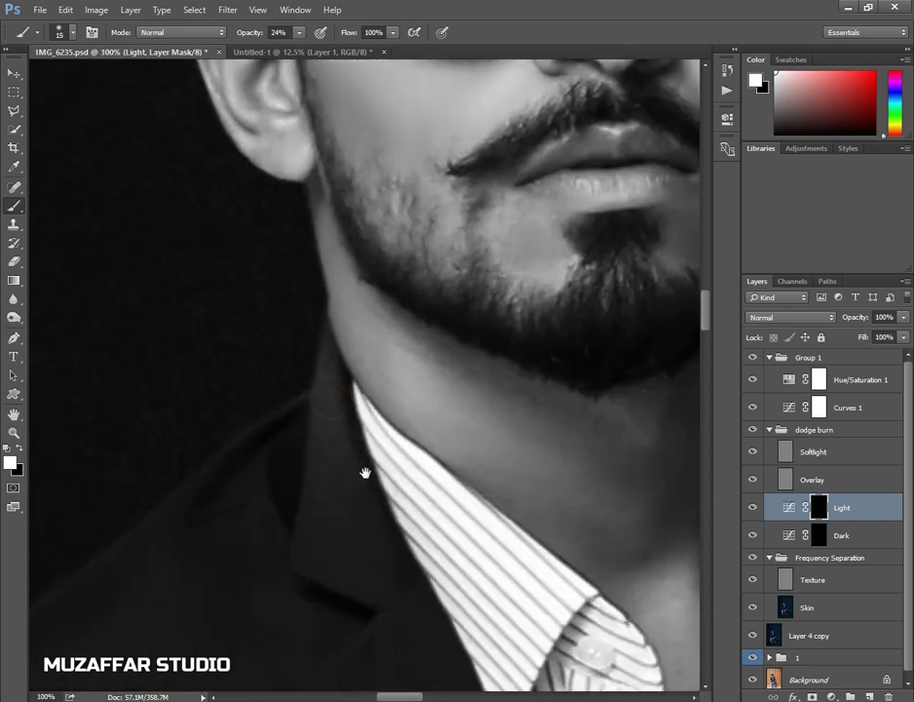
{"action": "scroll", "coordinate": [375, 492], "scroll_direction": "down", "scroll_amount": 5}
{"action": "scroll", "coordinate": [454, 402], "scroll_direction": "down", "scroll_amount": 1}
{"action": "scroll", "coordinate": [214, 340], "scroll_direction": "down", "scroll_amount": 3}
{"action": "left_click_drag", "start_coordinate": [215, 340], "coordinate": [207, 345]}
{"action": "key", "text": "bracketright"}
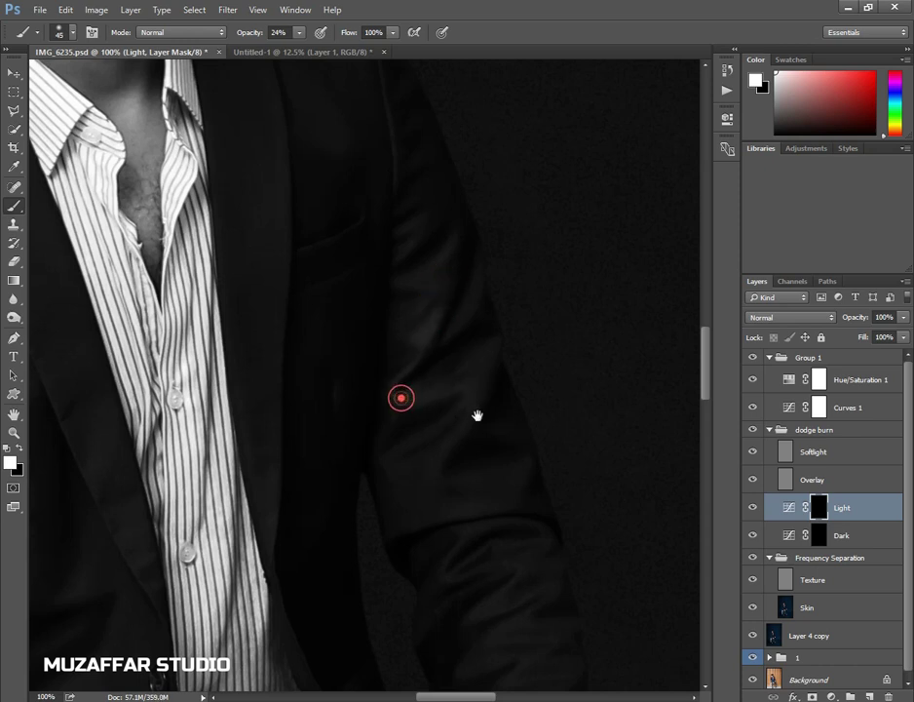
- Enlarge the brush and zoom out to frame the shirt, sleeve and suit
{"action": "left_click_drag", "start_coordinate": [476, 416], "coordinate": [474, 397]}
{"action": "key", "text": "bracketright"}
{"action": "left_click_drag", "start_coordinate": [388, 493], "coordinate": [363, 394]}
{"action": "mouse_move", "coordinate": [483, 502]}
{"action": "left_mouse_down"}
{"action": "mouse_move", "coordinate": [462, 414]}
{"action": "mouse_move", "coordinate": [484, 417]}
{"action": "left_mouse_up"}
{"action": "key", "text": "bracketright"}
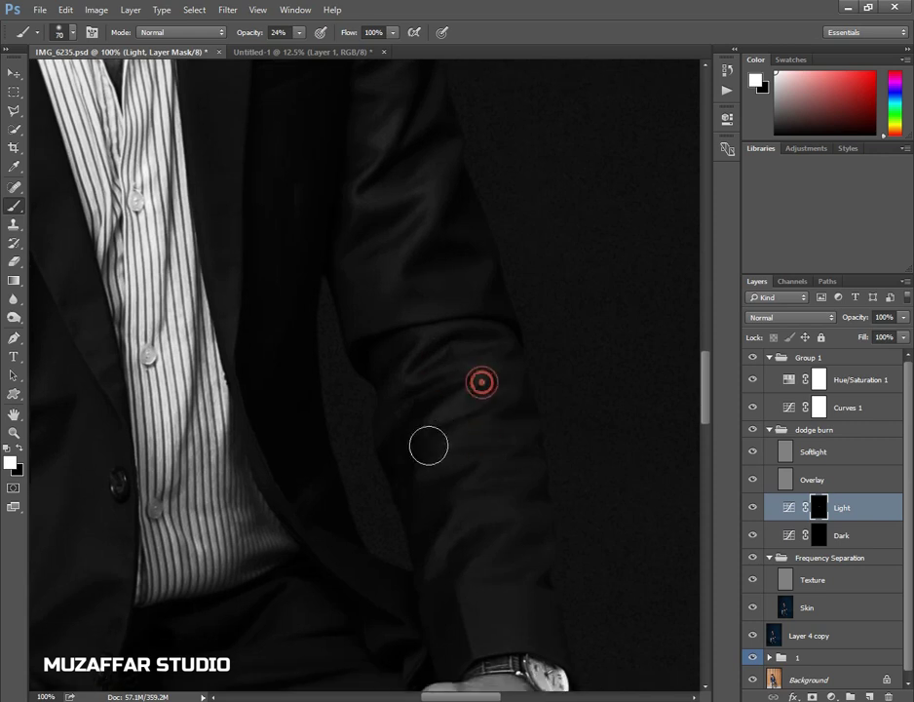
{"action": "key", "text": "bracketright"}
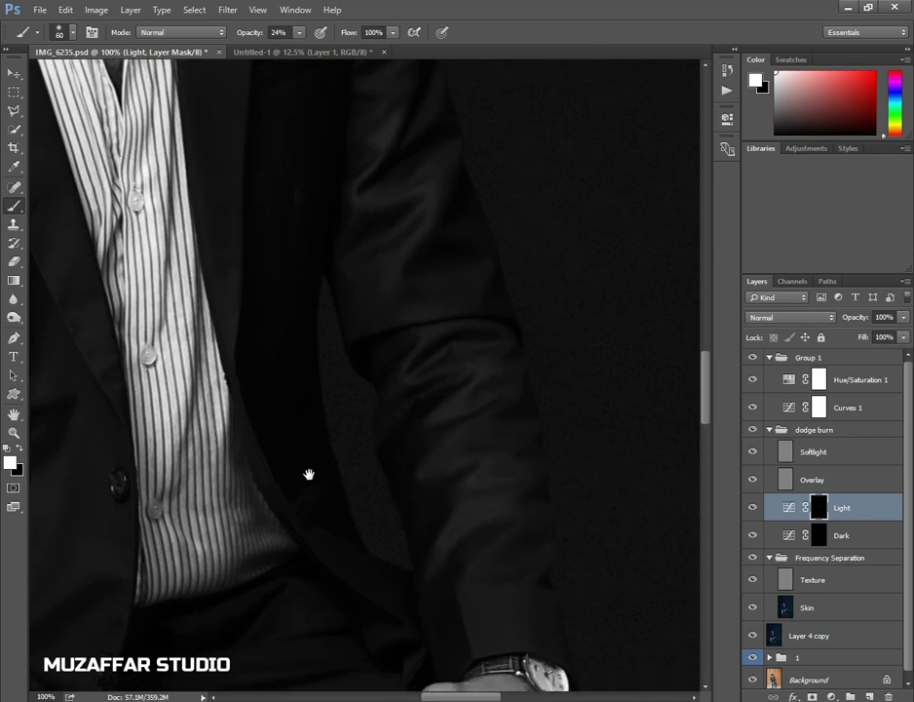
{"action": "key", "text": "ctrl+minus"}
{"action": "left_click_drag", "start_coordinate": [513, 429], "coordinate": [508, 379]}
- Brighten the jacket sleeve and its folds with soft white strokes
{"action": "left_click_drag", "start_coordinate": [174, 315], "coordinate": [359, 383]}
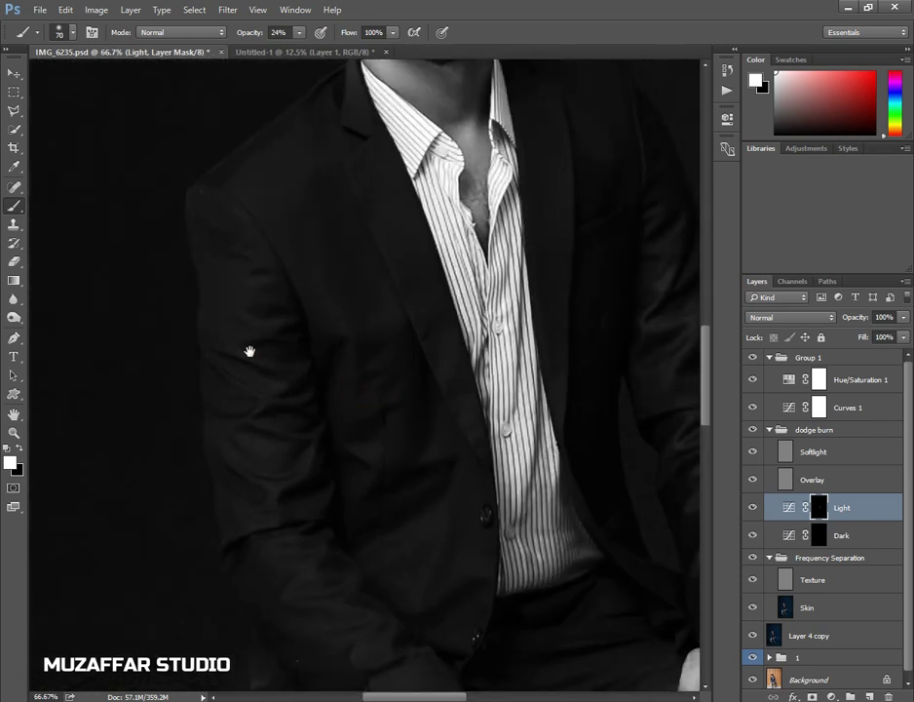
{"action": "key", "text": "bracketleft"}
{"action": "key", "text": "bracketleft"}
{"action": "left_click_drag", "start_coordinate": [235, 374], "coordinate": [268, 394]}
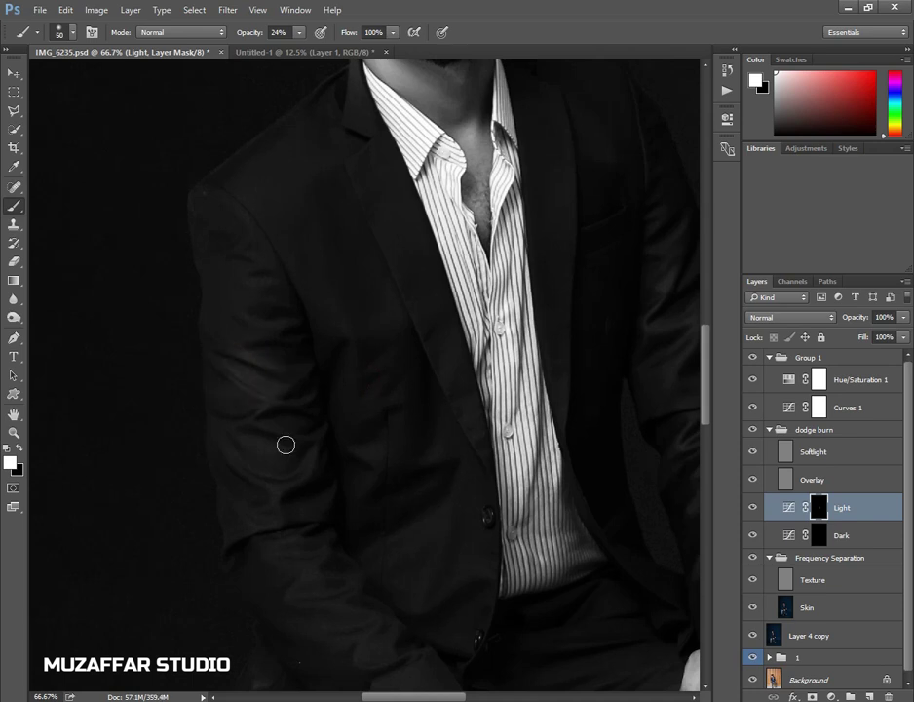
{"action": "left_click", "coordinate": [301, 500], "text": "ctrl"}
{"action": "left_click", "coordinate": [280, 463]}
{"action": "left_click", "coordinate": [273, 495]}
{"action": "key", "text": "bracketright"}
{"action": "key", "text": "bracketright"}
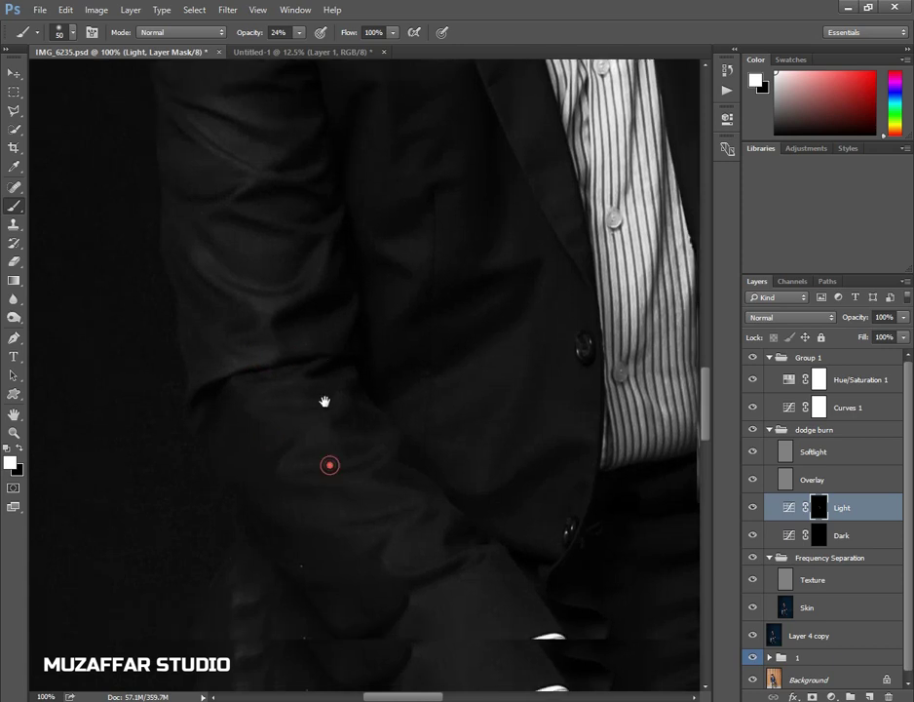
- Work over the lower jacket fold and cuff, then zoom out to the hands
{"action": "left_click_drag", "start_coordinate": [329, 465], "coordinate": [327, 399]}
{"action": "key", "text": "bracketleft"}
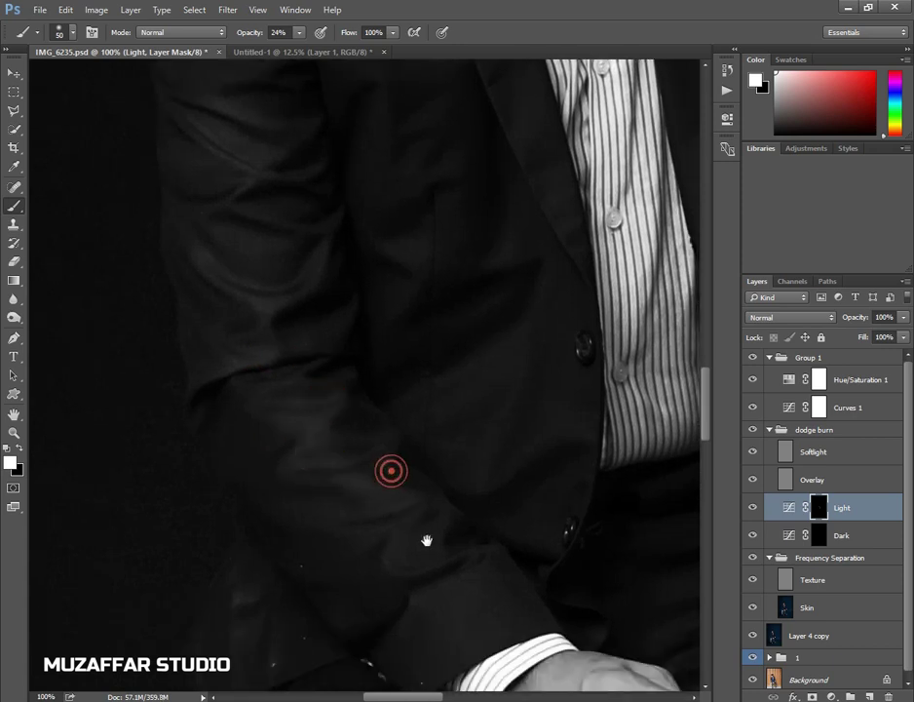
{"action": "left_click_drag", "start_coordinate": [390, 474], "coordinate": [329, 444]}
{"action": "left_click_drag", "start_coordinate": [390, 420], "coordinate": [398, 483]}
{"action": "key", "text": "bracketright"}
{"action": "key", "text": "bracketright"}
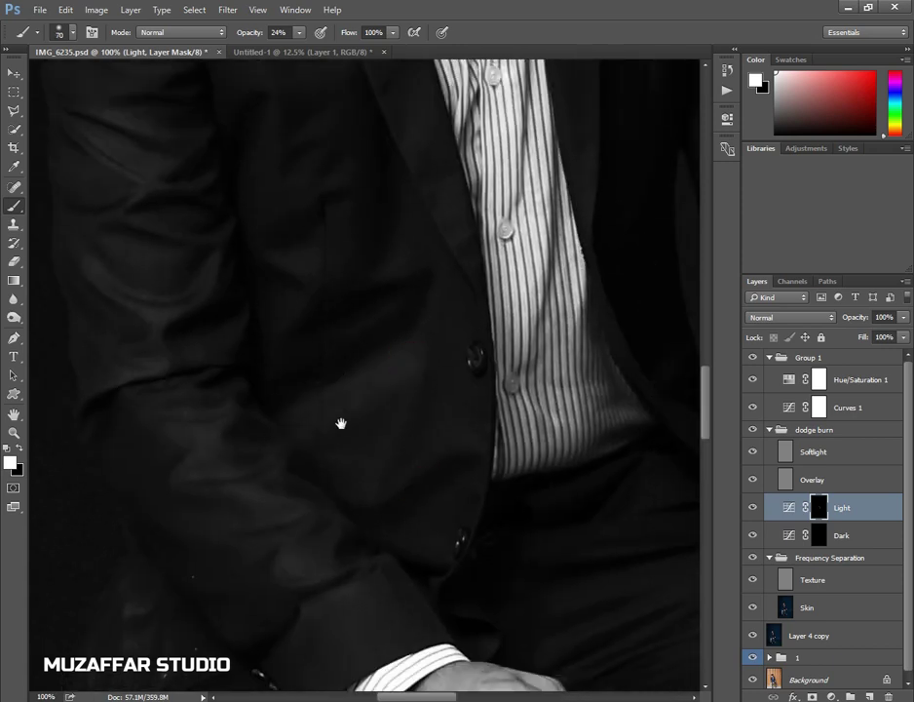
{"action": "left_click_drag", "start_coordinate": [341, 332], "coordinate": [379, 451]}
{"action": "left_click", "coordinate": [371, 390], "text": "ctrl+alt"}
{"action": "key", "text": "bracketleft"}
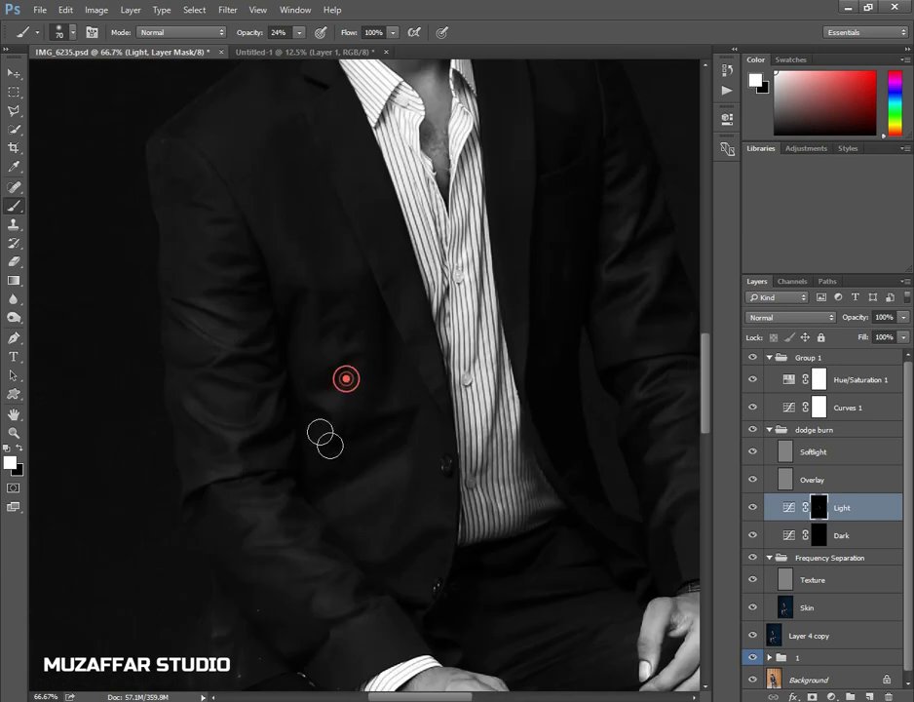
{"action": "left_click", "coordinate": [390, 438], "text": "ctrl+alt"}
{"action": "mouse_move", "coordinate": [454, 551]}
{"action": "left_mouse_down"}
{"action": "mouse_move", "coordinate": [453, 337]}
{"action": "mouse_move", "coordinate": [453, 345]}
{"action": "left_mouse_up"}
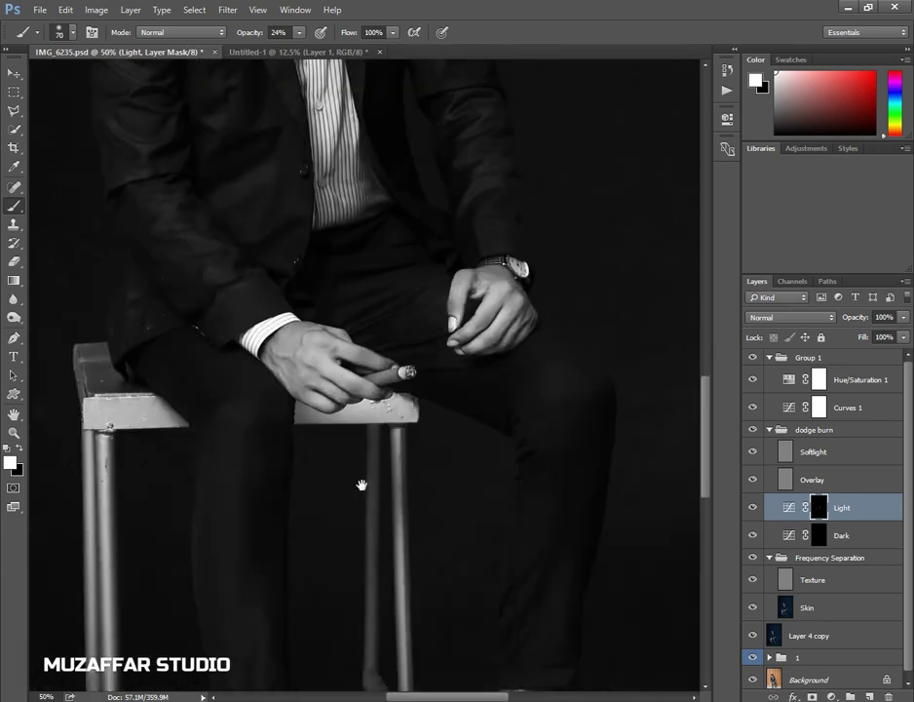
- Enlarge the brush and paint white highlights down the first trouser leg toward the knee
{"action": "key", "text": "bracketright"}
{"action": "key", "text": "bracketright"}
{"action": "left_click", "coordinate": [359, 484]}
{"action": "left_click_drag", "start_coordinate": [310, 496], "coordinate": [294, 401]}
{"action": "left_click_drag", "start_coordinate": [272, 447], "coordinate": [291, 418]}
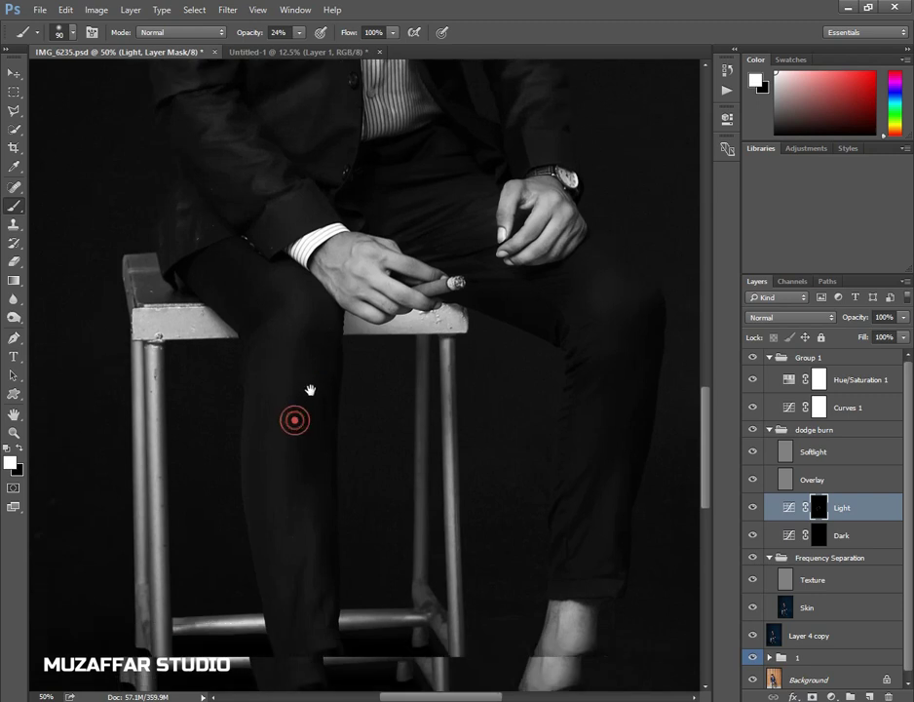
{"action": "left_click_drag", "start_coordinate": [288, 553], "coordinate": [300, 341]}
{"action": "key", "text": "bracketright"}
{"action": "key", "text": "bracketright"}
{"action": "key", "text": "bracketright"}
{"action": "left_click_drag", "start_coordinate": [294, 575], "coordinate": [295, 464]}
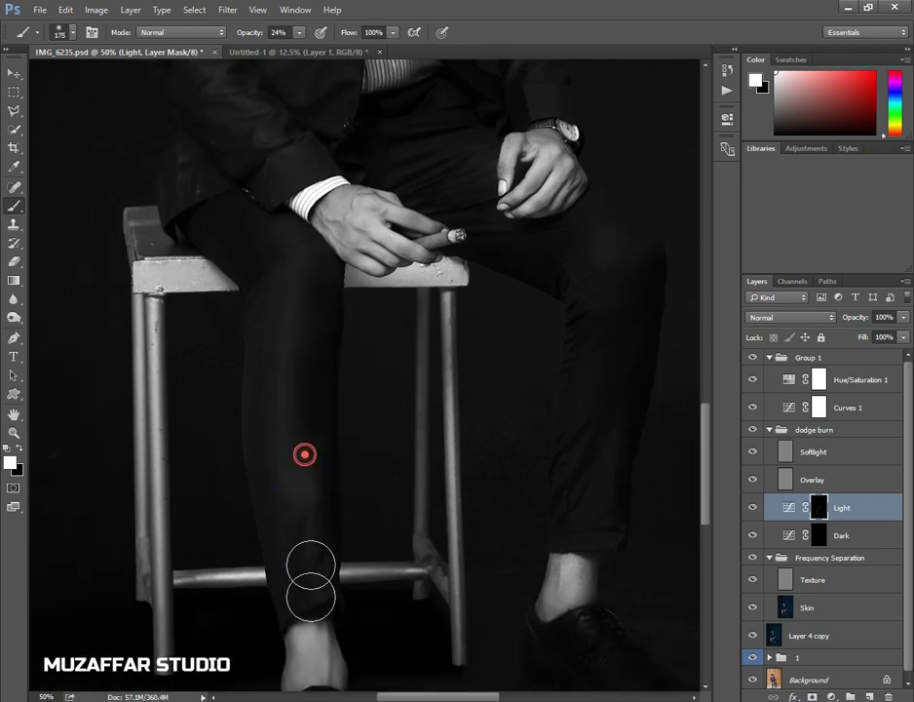
{"action": "left_click_drag", "start_coordinate": [385, 486], "coordinate": [265, 496]}
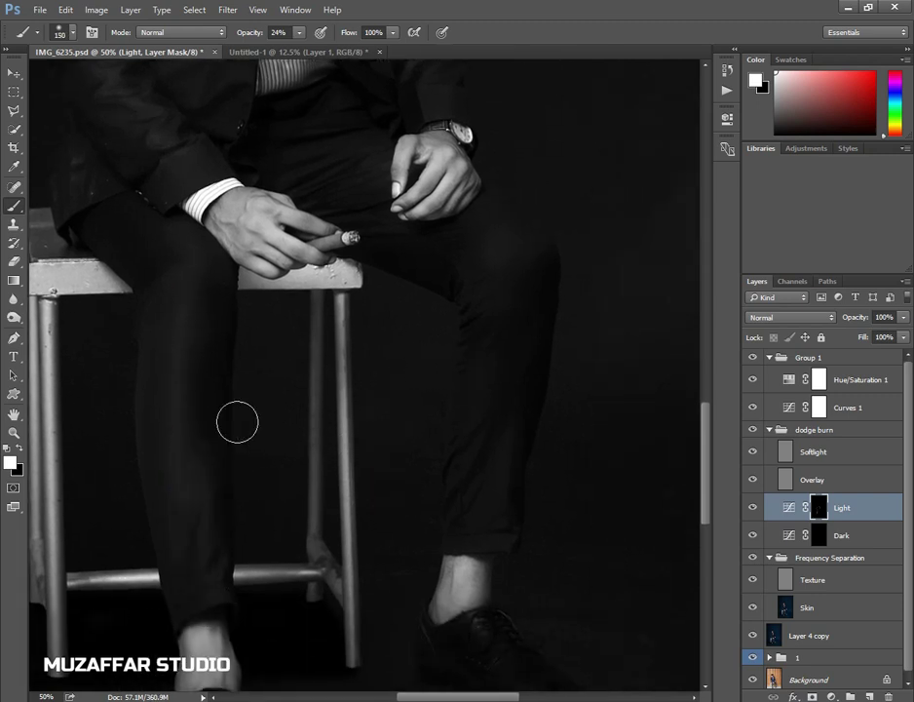
{"action": "left_click_drag", "start_coordinate": [293, 478], "coordinate": [285, 480]}
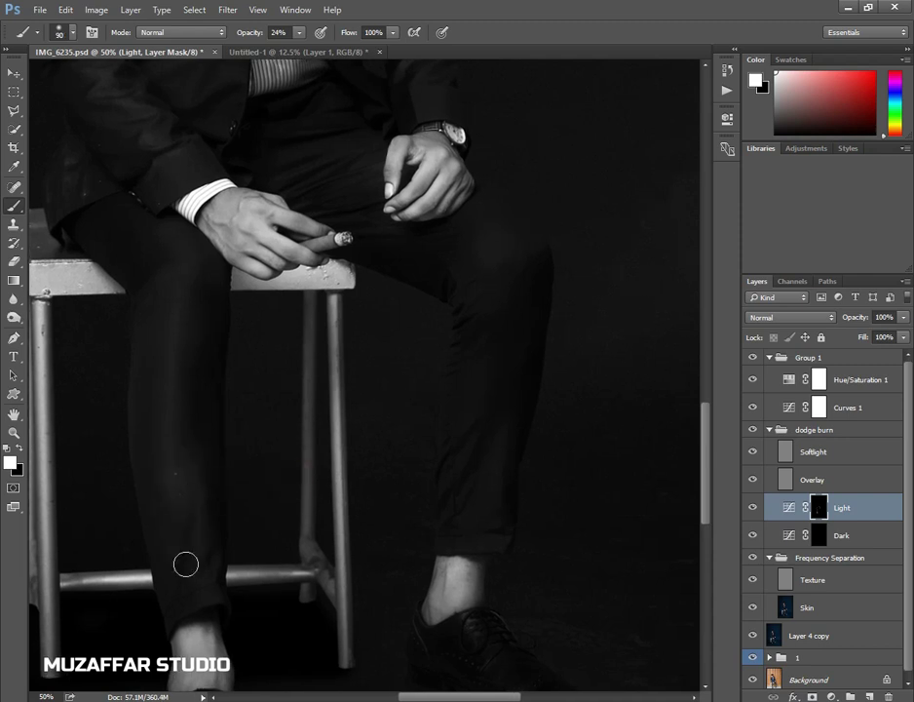
{"action": "left_click_drag", "start_coordinate": [226, 500], "coordinate": [195, 551]}
- Brighten the other trouser knee and shin, then zoom out to show the full seated figure
{"action": "key", "text": "bracketright"}
{"action": "left_click_drag", "start_coordinate": [492, 310], "coordinate": [473, 445]}
{"action": "left_click_drag", "start_coordinate": [489, 386], "coordinate": [461, 564]}
{"action": "key", "text": "bracketright"}
{"action": "left_click_drag", "start_coordinate": [481, 344], "coordinate": [480, 535]}
{"action": "left_click_drag", "start_coordinate": [483, 466], "coordinate": [470, 531]}
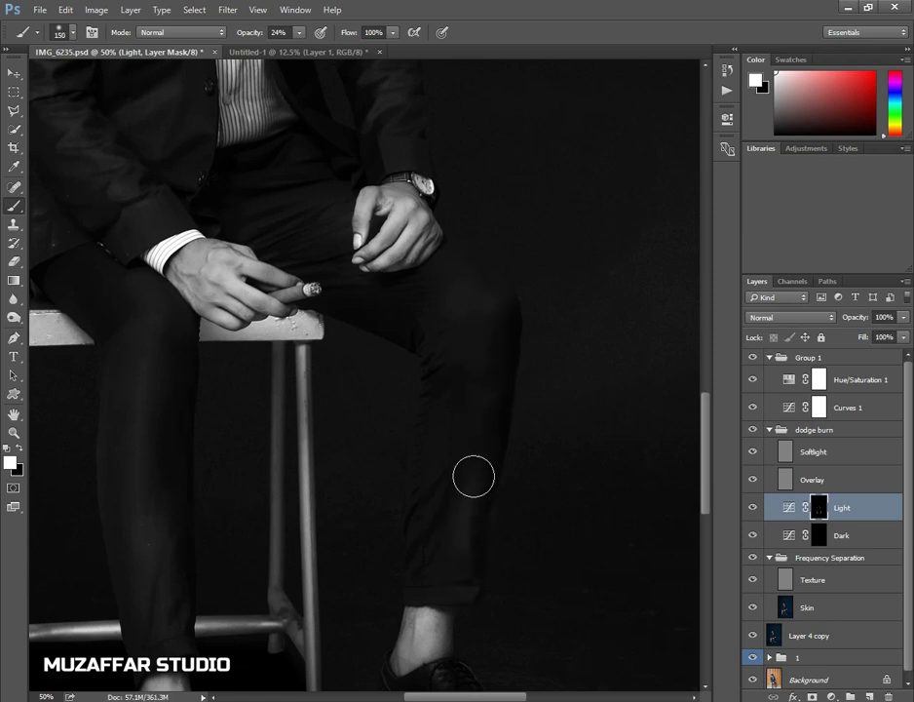
{"action": "left_click_drag", "start_coordinate": [490, 339], "coordinate": [472, 420]}
{"action": "left_click", "coordinate": [460, 304]}
{"action": "key", "text": "ctrl+minus"}
{"action": "mouse_move", "coordinate": [294, 551]}
{"action": "left_mouse_down"}
{"action": "mouse_move", "coordinate": [335, 550]}
{"action": "mouse_move", "coordinate": [286, 530]}
{"action": "left_mouse_up"}
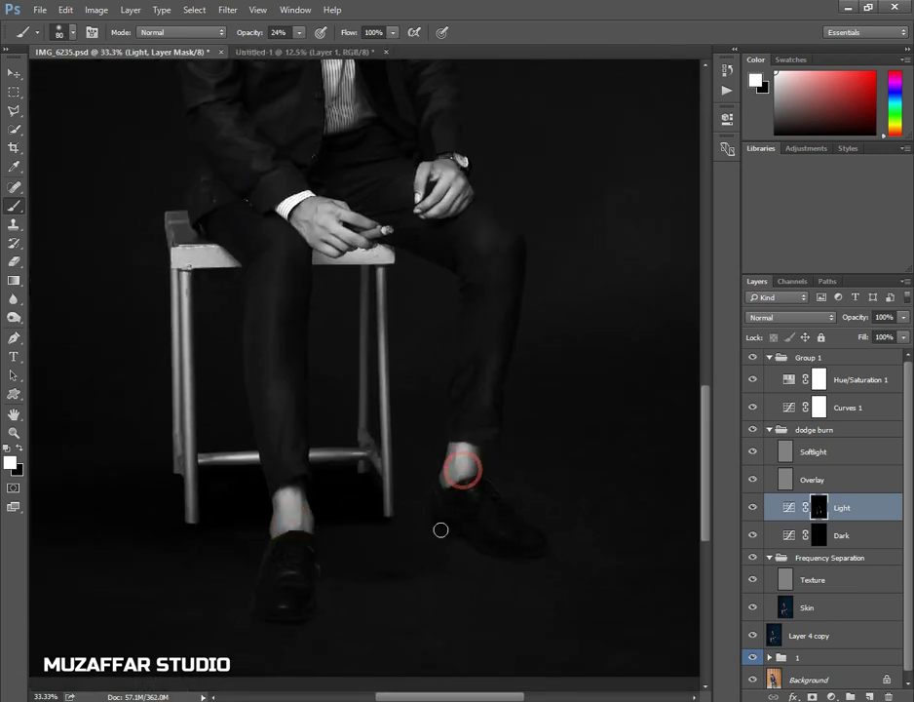
{"action": "key", "text": "ctrl+minus"}
- Hide Group 1 and toggle it to compare the colour photo against black-and-white
{"action": "left_click", "coordinate": [756, 359]}
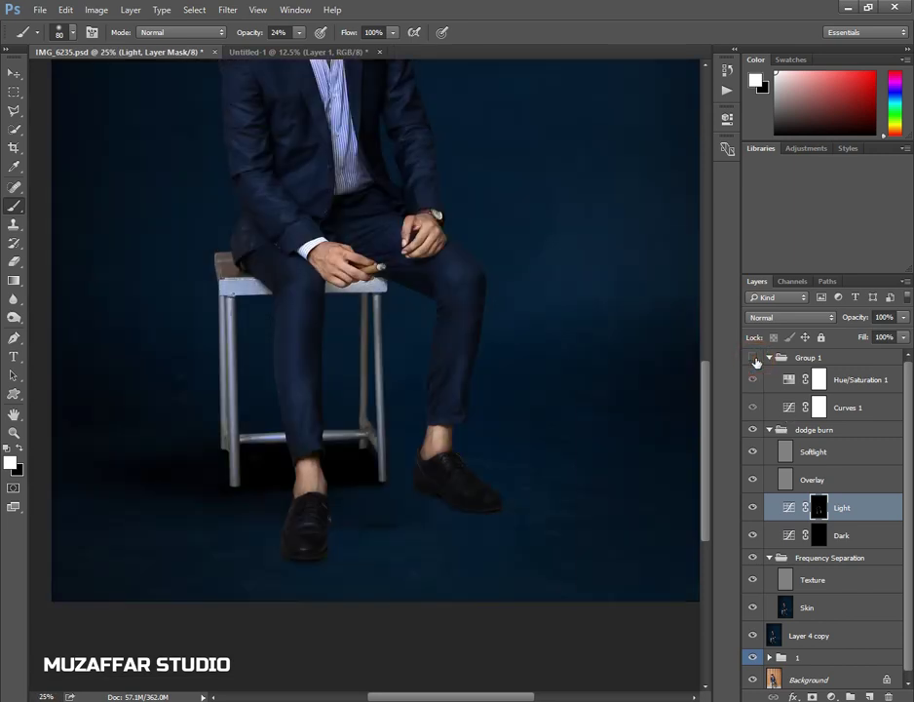
{"action": "key", "text": "ctrl+minus"}
{"action": "key", "text": "ctrl+minus"}
{"action": "key", "text": "ctrl+plus"}
{"action": "left_click", "coordinate": [754, 360]}
{"action": "left_click", "coordinate": [753, 360]}
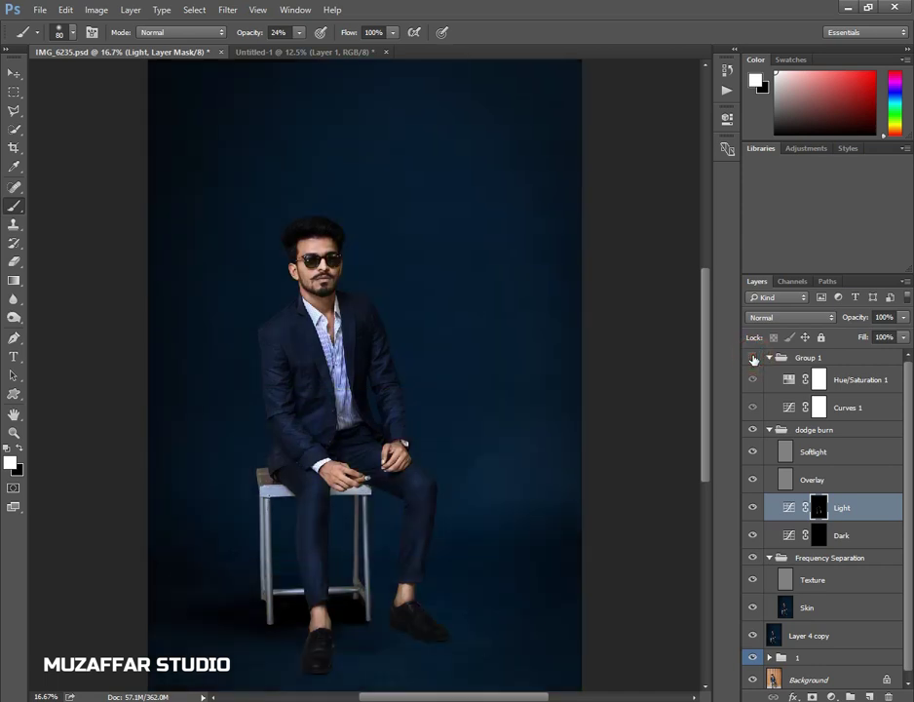
{"action": "key", "text": "ctrl+minus"}
{"action": "key", "text": "ctrl+plus"}
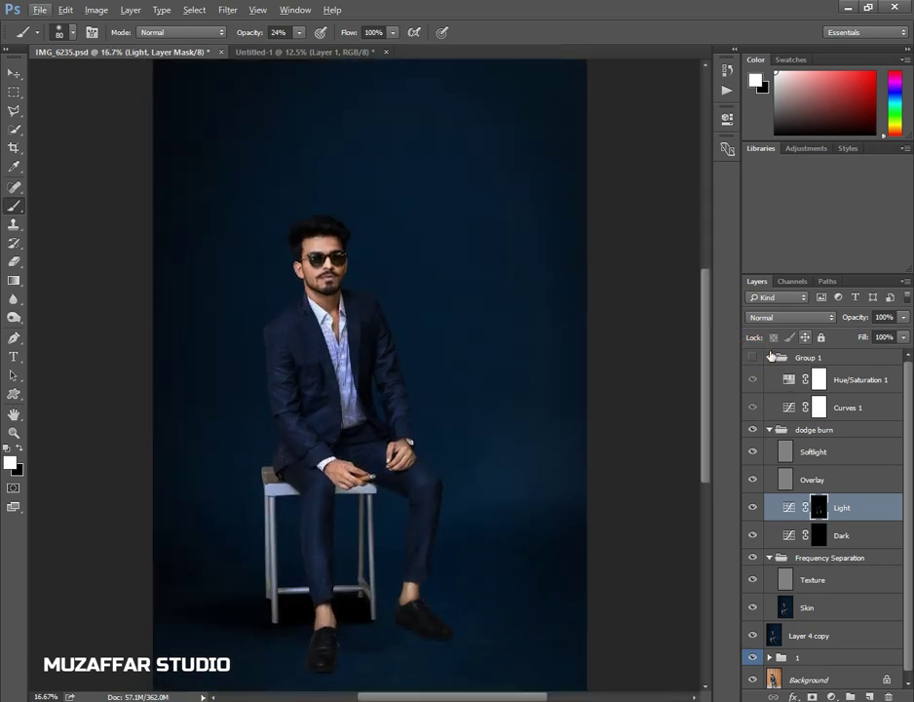
{"action": "key", "text": "ctrl+minus"}
{"action": "key", "text": "ctrl+plus"}
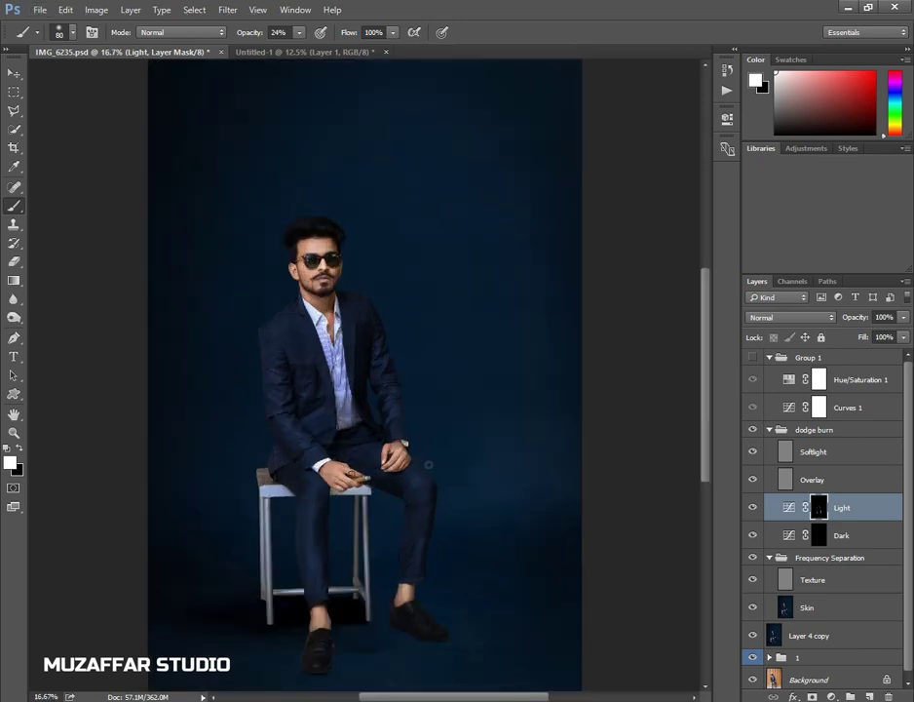
- Compare once more, leave Group 1 hidden, and select the Hue/Saturation 1 adjustment
{"action": "left_click", "coordinate": [753, 360]}
{"action": "left_click", "coordinate": [753, 359]}
{"action": "left_click", "coordinate": [754, 360]}
{"action": "key", "text": "ctrl+minus"}
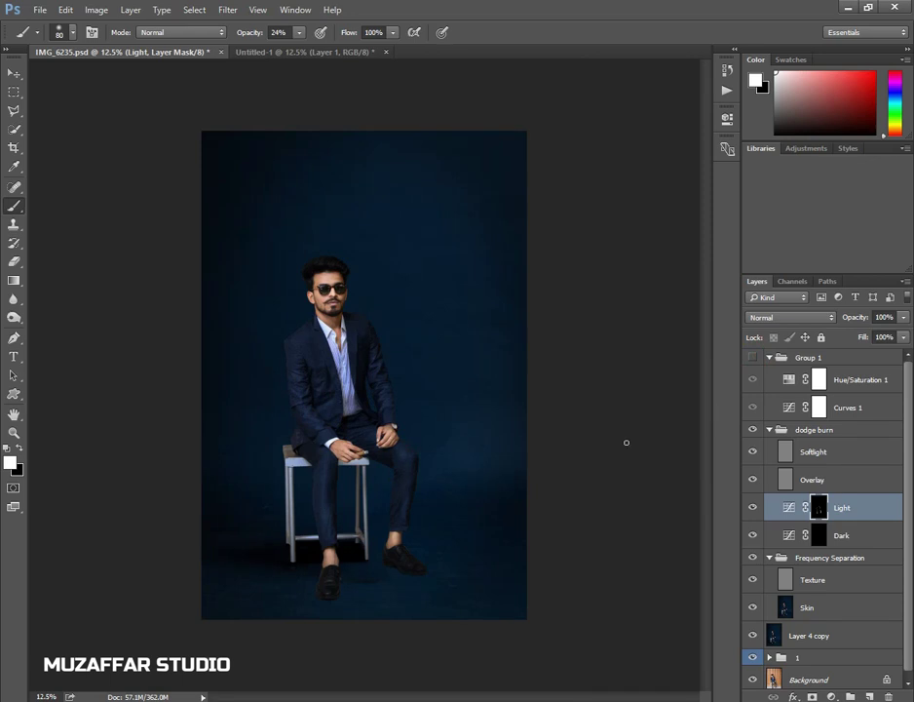
{"action": "key", "text": "ctrl+plus"}
{"action": "key", "text": "ctrl+minus"}
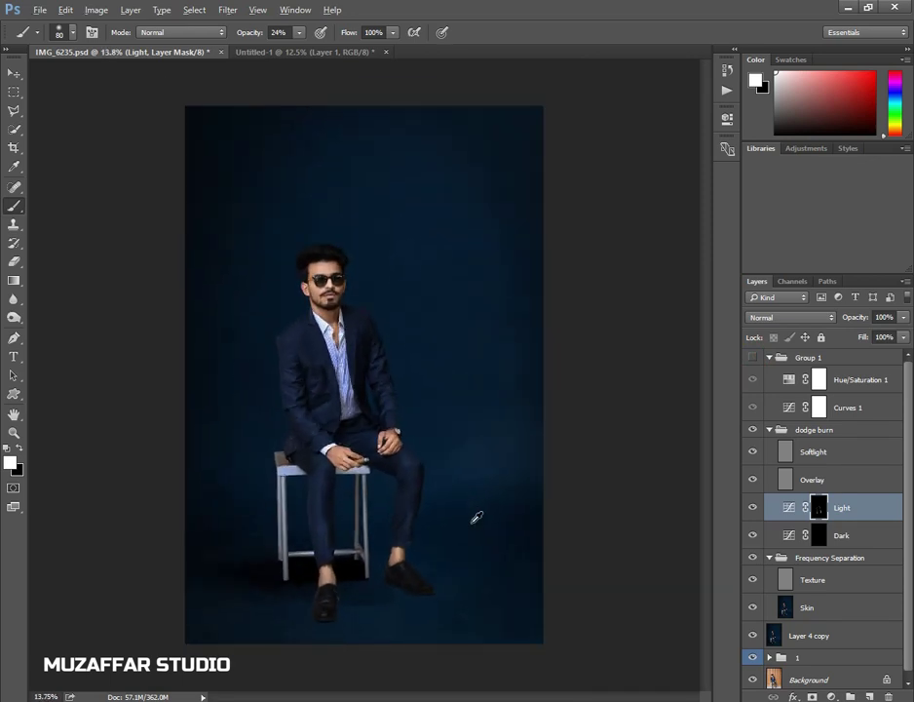
{"action": "left_click", "coordinate": [844, 374]}
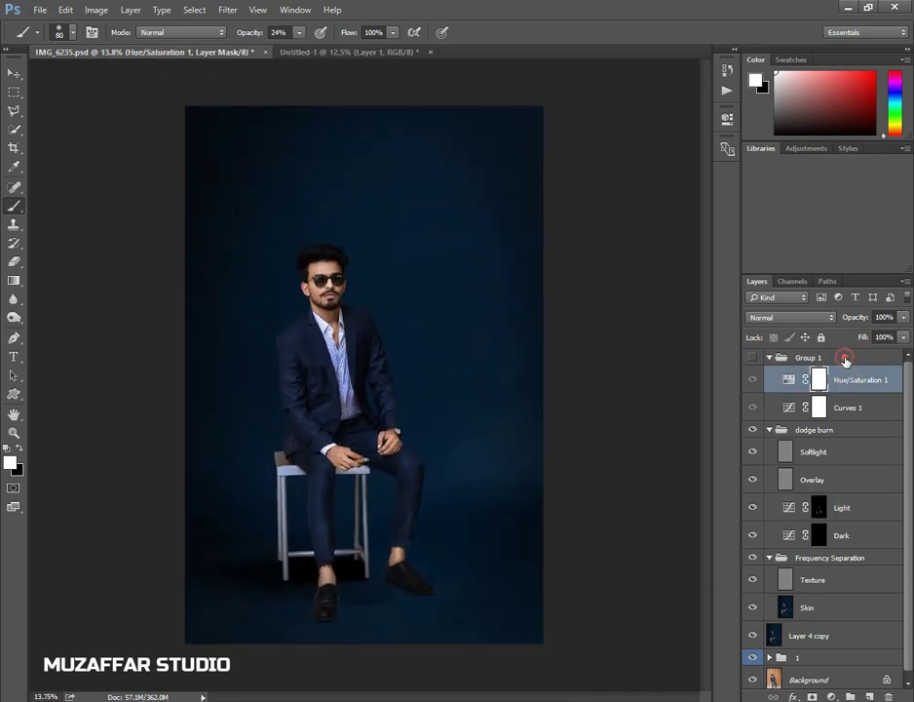
- Collapse Group 1, dodge burn and Frequency Separation, leaving Group 1 hidden
{"action": "left_click", "coordinate": [844, 359]}
{"action": "left_click", "coordinate": [769, 359]}
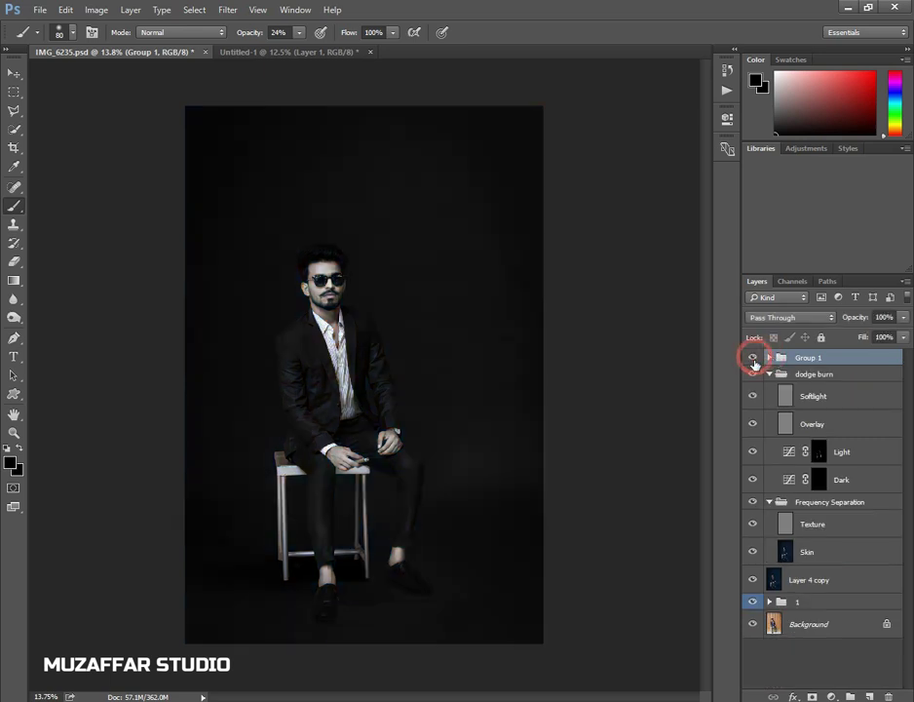
{"action": "left_click", "coordinate": [753, 357]}
{"action": "left_click", "coordinate": [770, 375]}
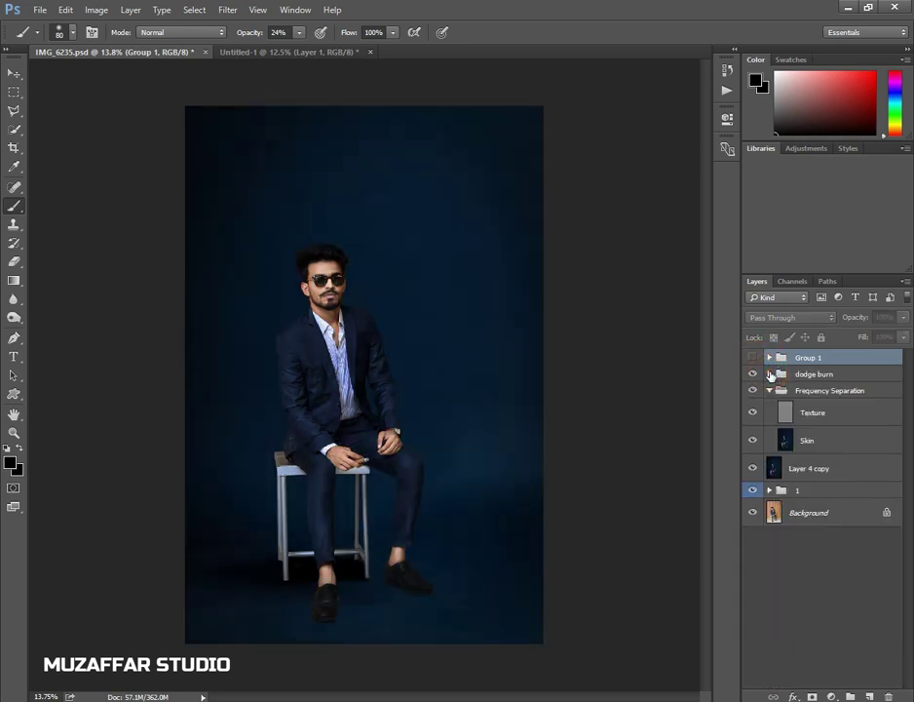
{"action": "left_click", "coordinate": [769, 390]}
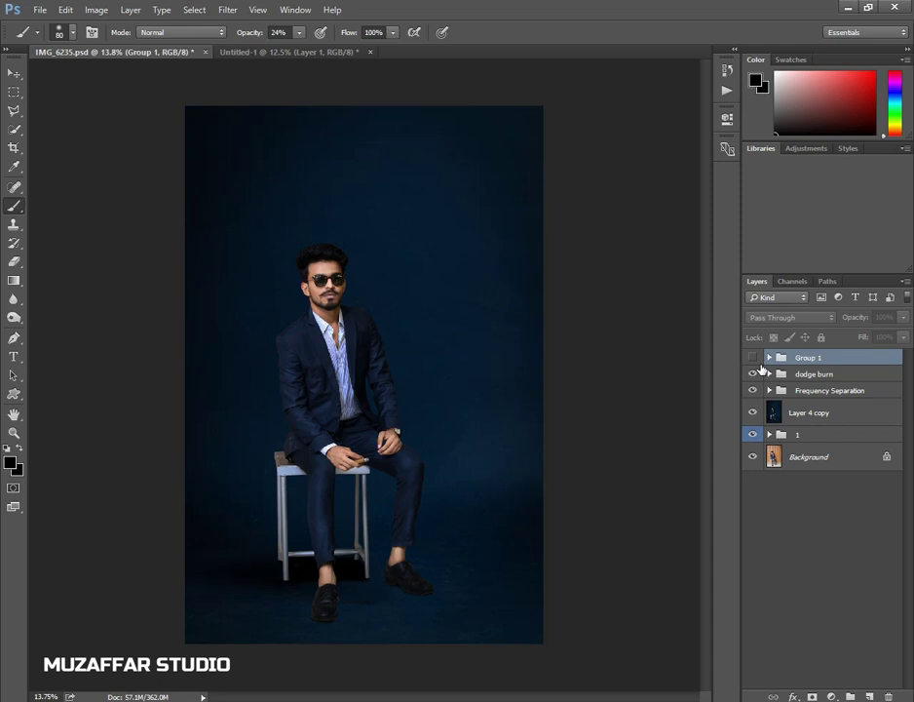
{"action": "left_click", "coordinate": [752, 358]}
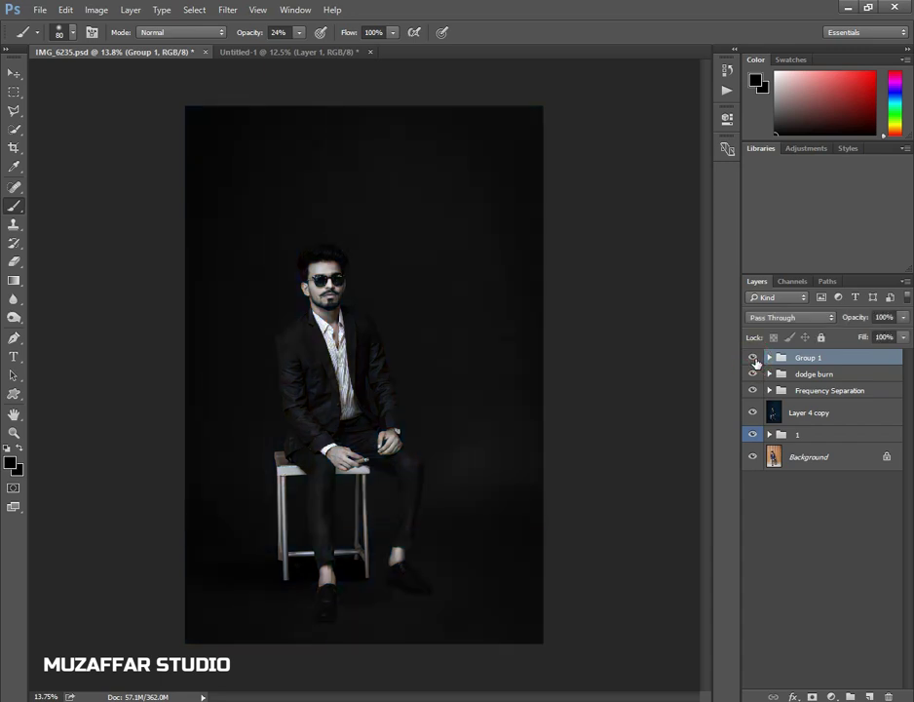
{"action": "left_click", "coordinate": [753, 358]}
- Try selecting the groups and Layer 4 copy, ending with only Group 1 selected
{"action": "scroll", "coordinate": [263, 395], "scroll_direction": "down", "scroll_amount": 2}
{"action": "scroll", "coordinate": [263, 396], "scroll_direction": "up", "scroll_amount": 3}
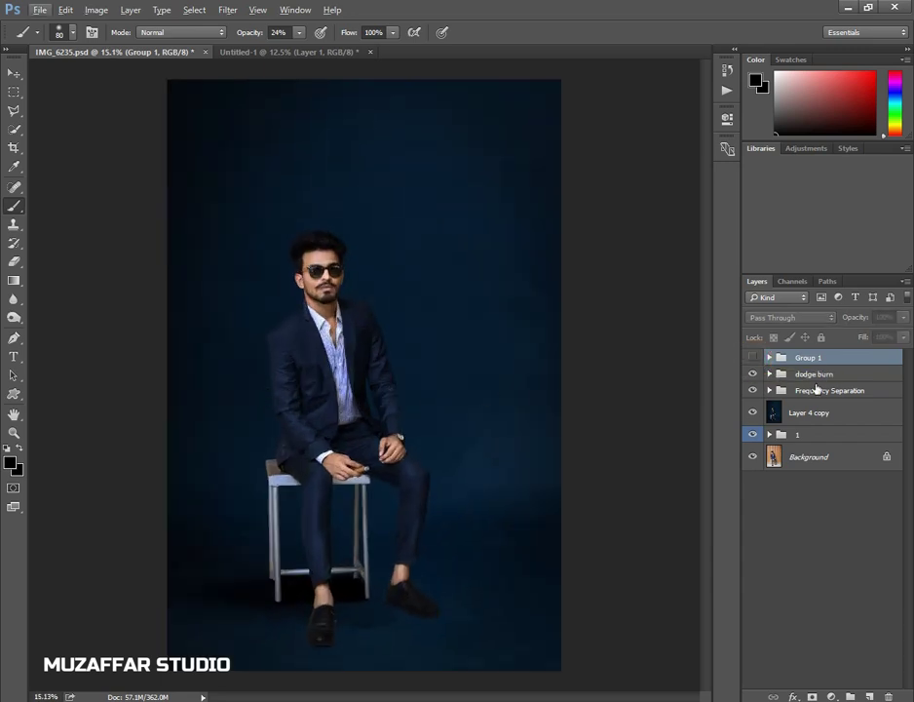
{"action": "left_click", "coordinate": [817, 390], "text": "shift"}
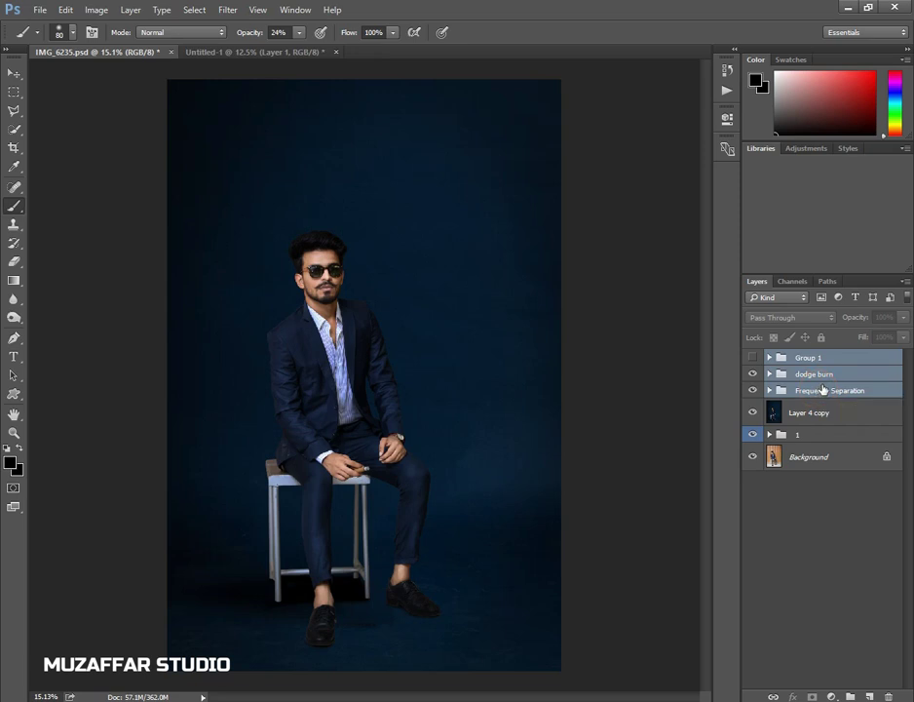
{"action": "left_click", "coordinate": [835, 375]}
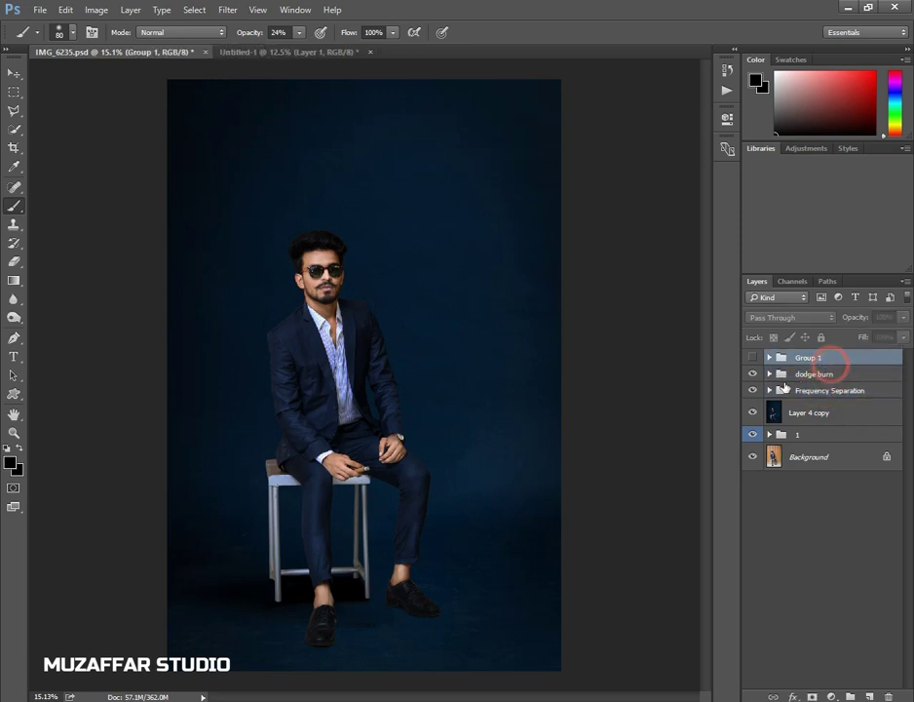
{"action": "left_click", "coordinate": [803, 414]}
{"action": "left_click", "coordinate": [819, 363]}
{"action": "key", "text": "ctrl+plus"}
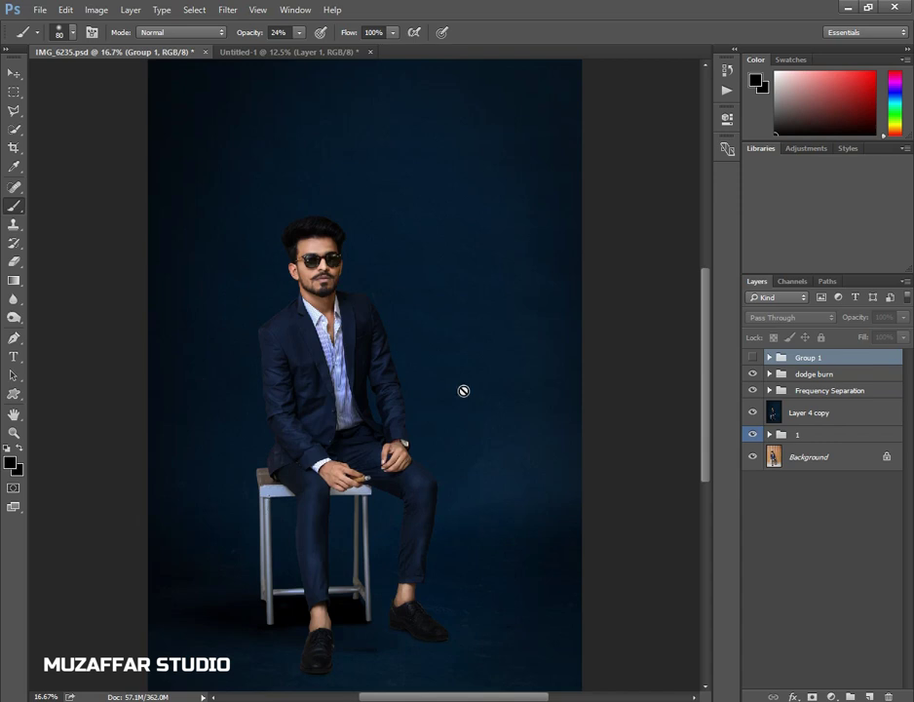